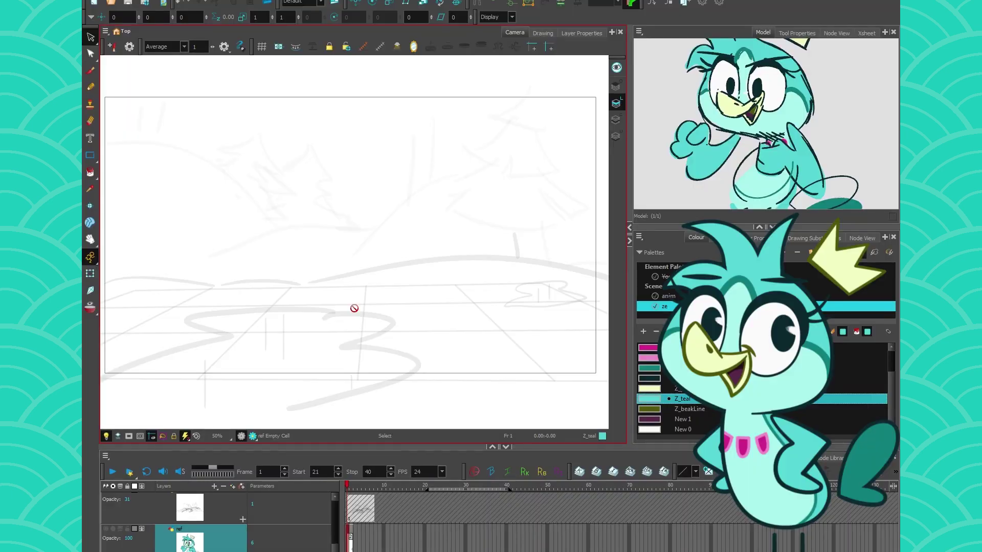
Review the rough animation on the ruff layer, ending on the seated sword pose at frame 39
mouse_move(336, 545)
left_mouse_down()
mouse_move(337, 526)
mouse_move(338, 535)
left_mouse_up()
left_click(368, 536)
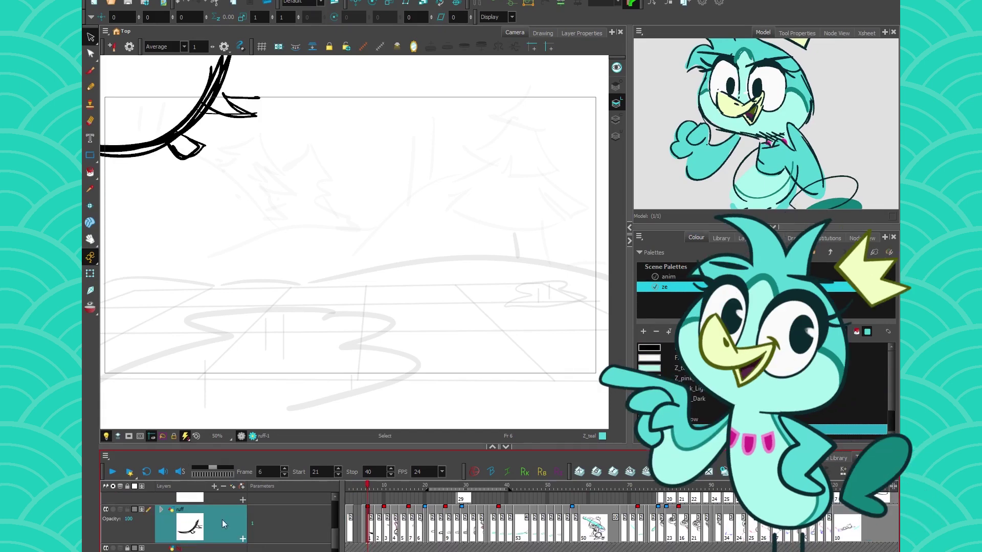
mouse_move(382, 488)
left_mouse_down()
mouse_move(563, 503)
mouse_move(499, 501)
left_mouse_up()
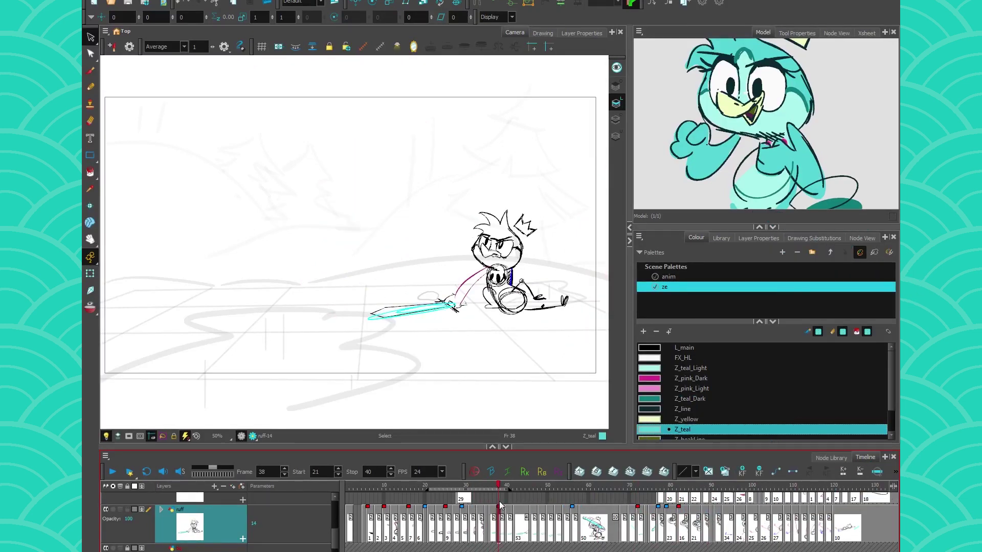
mouse_move(499, 502)
left_mouse_down()
mouse_move(669, 507)
mouse_move(659, 513)
left_mouse_up()
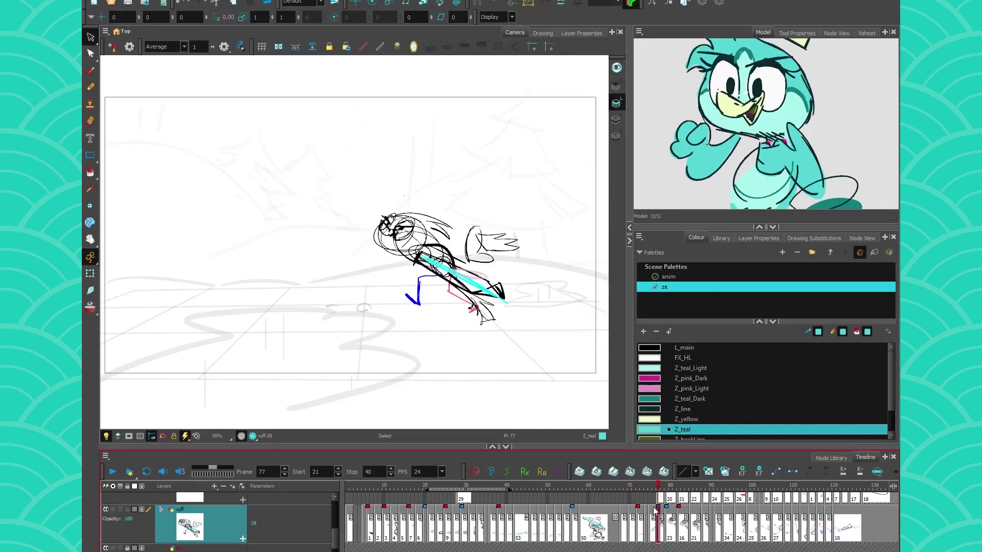
scroll(446, 255, "up", 3)
scroll(394, 222, "down", 3)
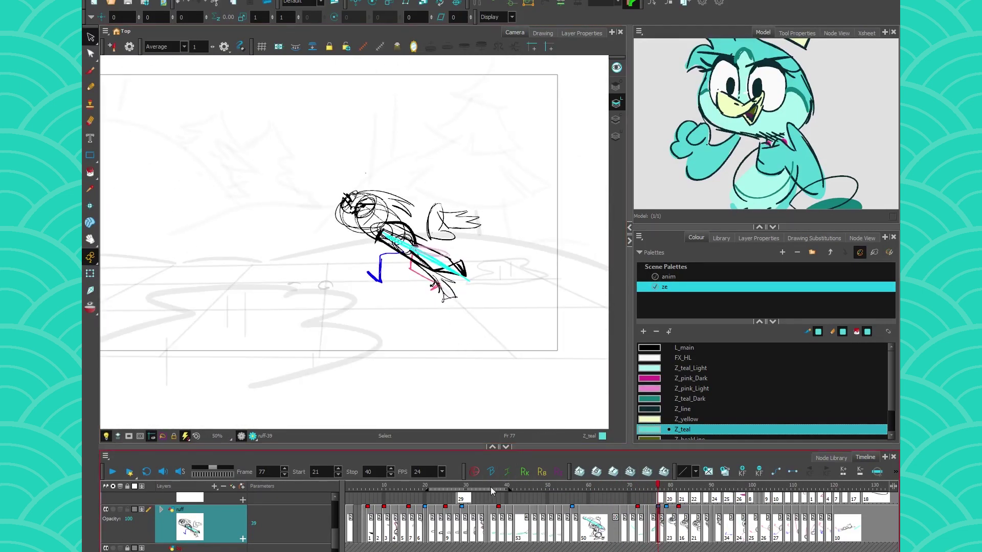
left_click_drag(490, 490, 502, 490)
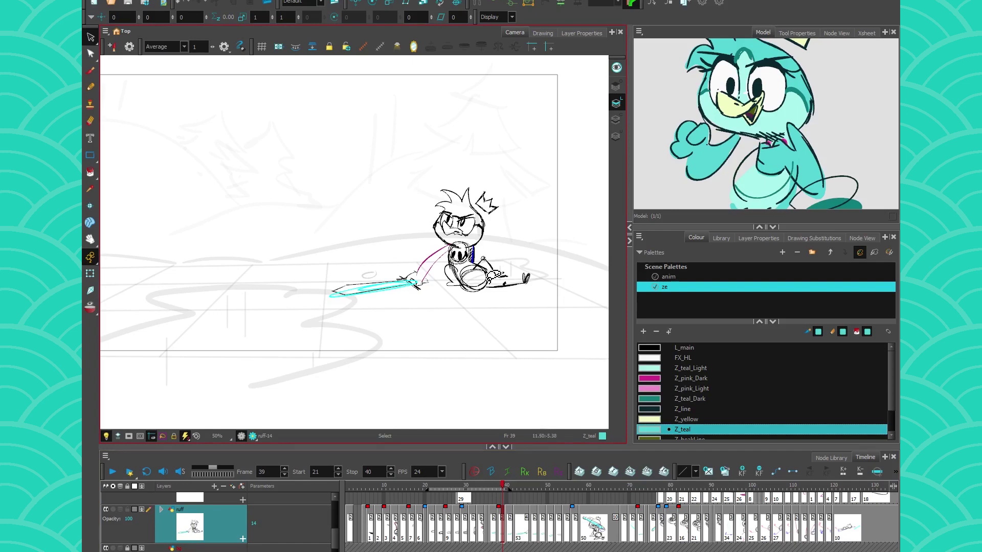
scroll(491, 274, "up", 1)
scroll(417, 311, "up", 1)
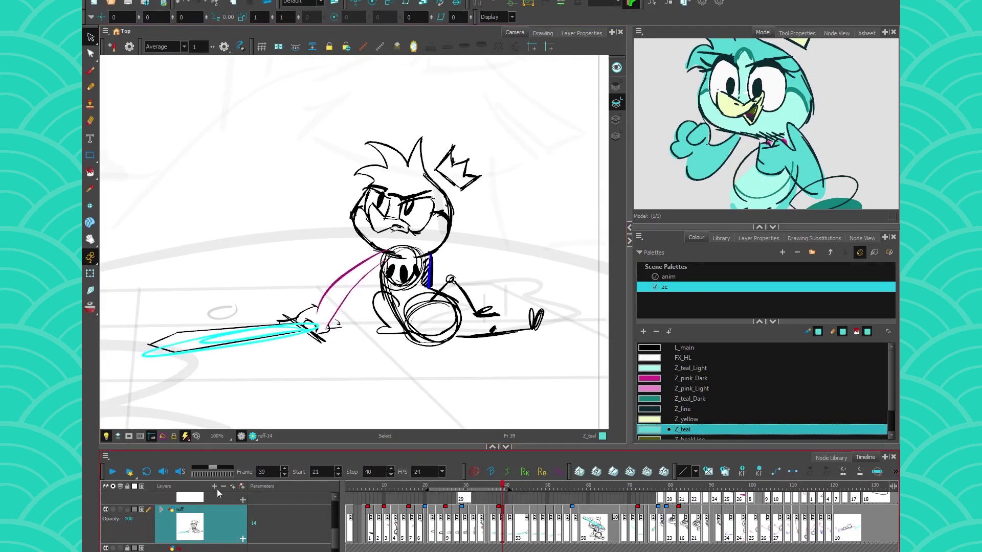
Add a new vector drawing layer named ZE_clean, with the node network displayed
left_click(862, 239)
left_click_drag(817, 227, 817, 154)
left_click(695, 286)
left_click_drag(696, 286, 782, 403)
mouse_move(758, 331)
left_mouse_down()
mouse_move(789, 358)
mouse_move(739, 359)
mouse_move(747, 337)
left_mouse_up()
key("ctrl+r")
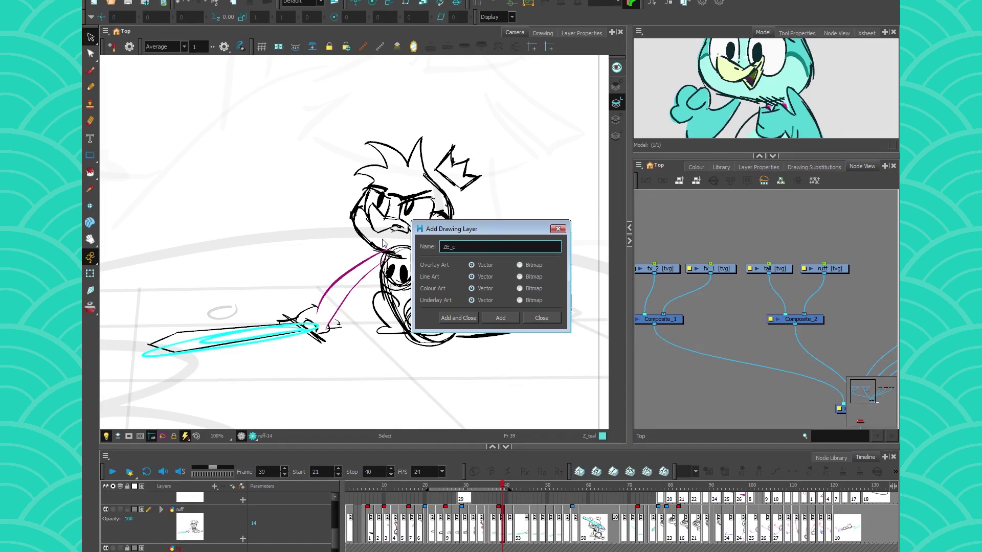
type("ZE_clean")
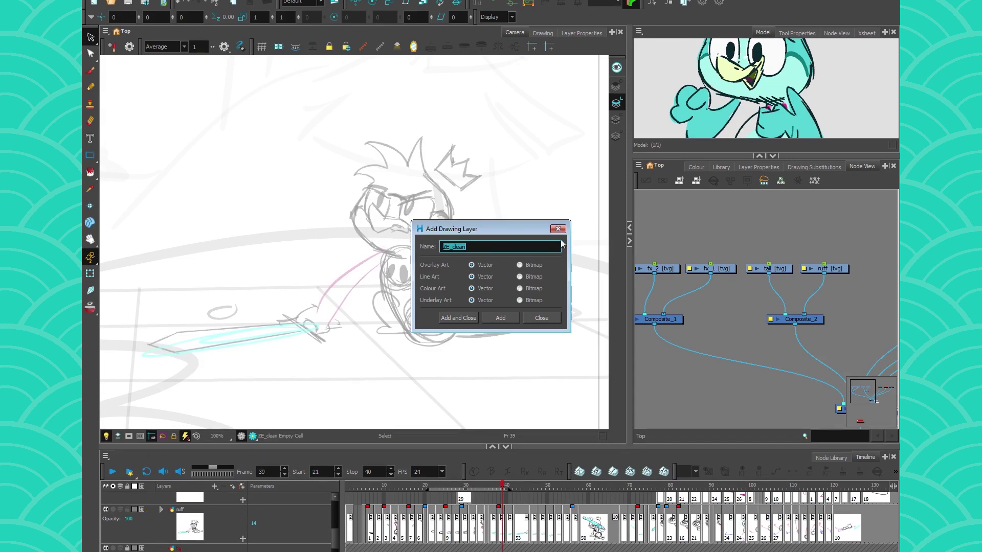
key("Return")
Place the ZE_clean node beside the tail node and connect it to the composite fed by tail and ruff
left_click_drag(793, 391, 693, 337)
left_click_drag(812, 363, 786, 284)
left_click_drag(674, 236, 758, 214)
left_click_drag(797, 217, 657, 302)
left_click_drag(778, 237, 696, 234)
left_click_drag(854, 265, 757, 242)
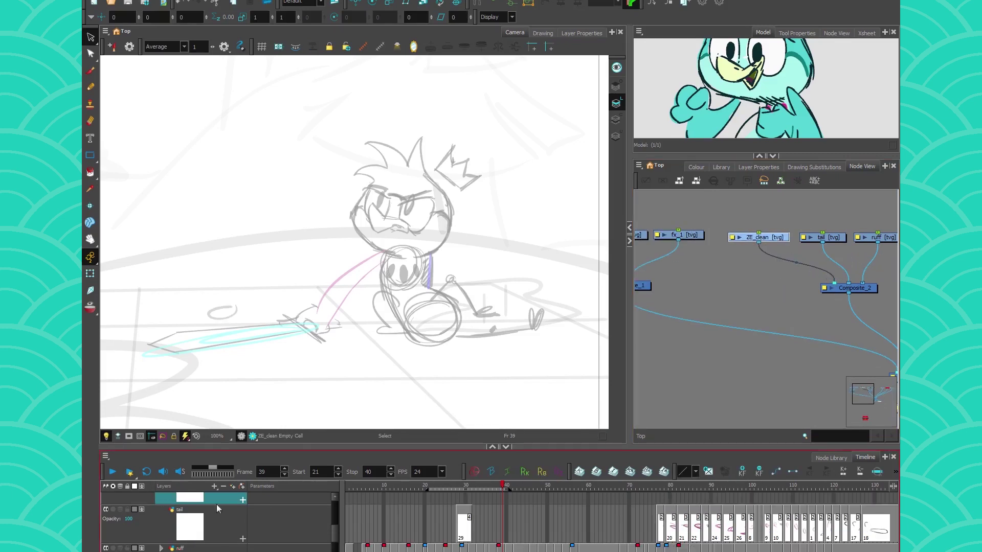
Sync the ZE_clean layer with Top/ruff as its parent drawing layer
left_click_drag(336, 534, 327, 518)
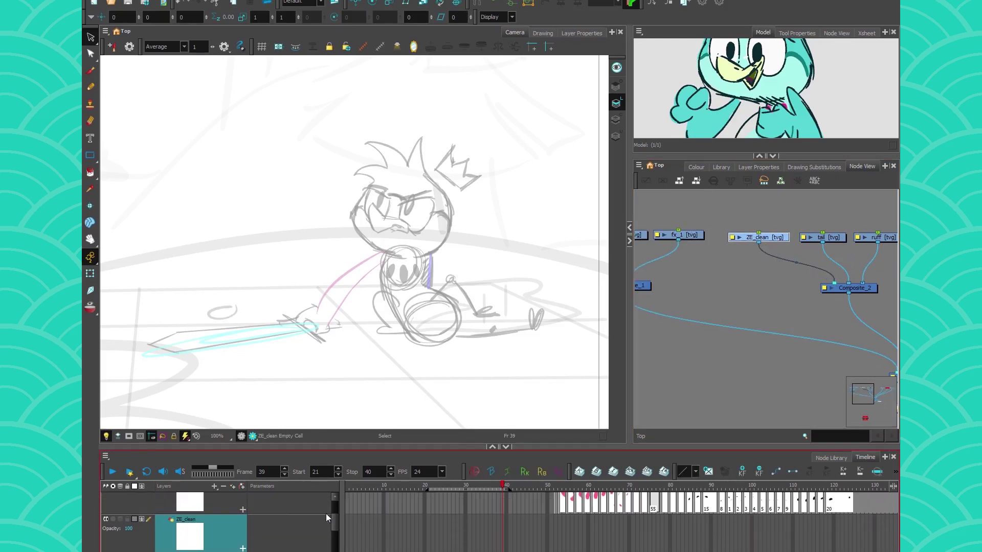
right_click(170, 530)
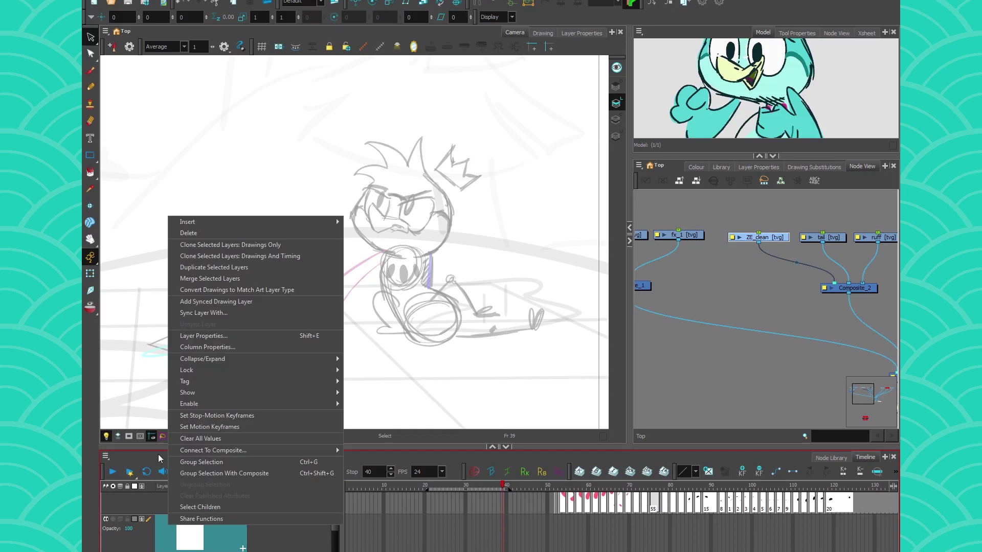
left_click(186, 314)
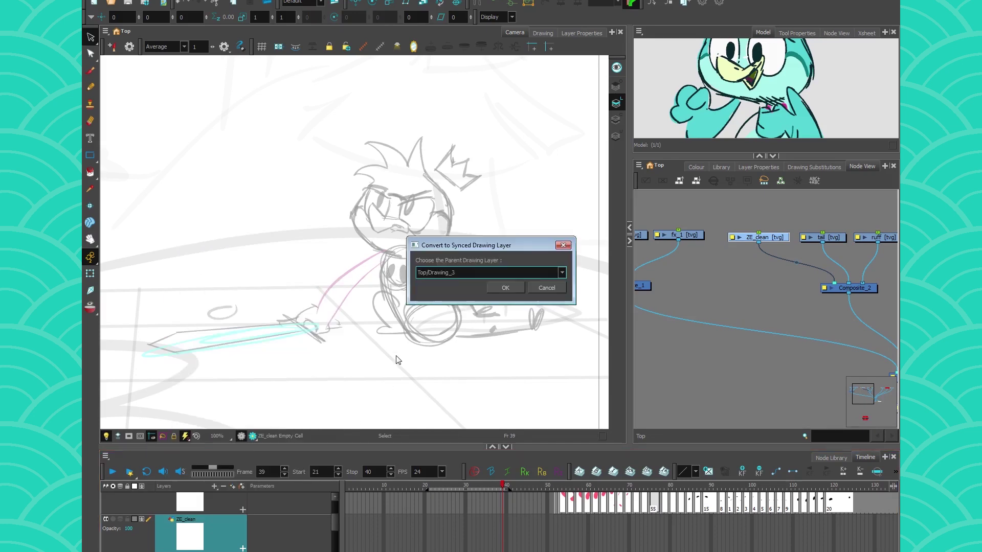
left_click(437, 272)
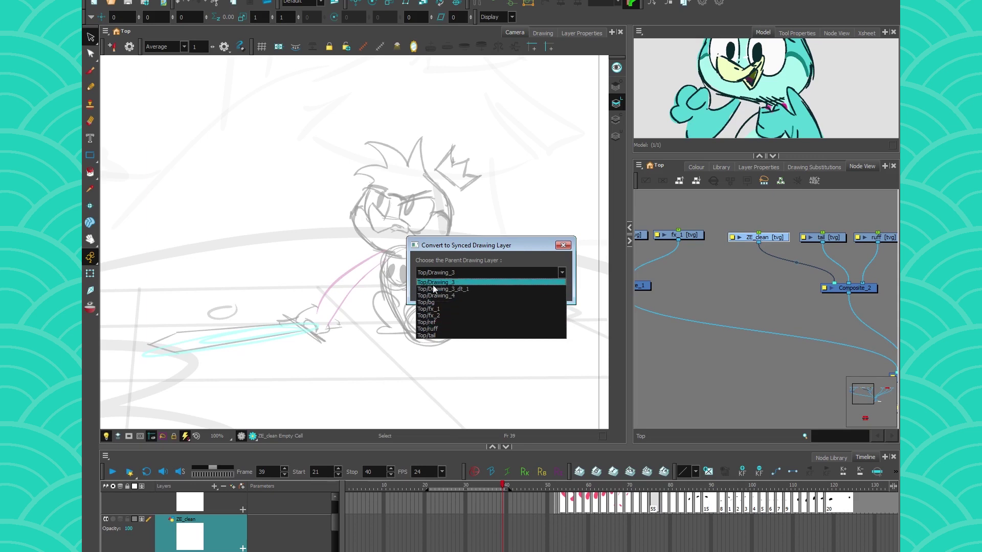
left_click(432, 330)
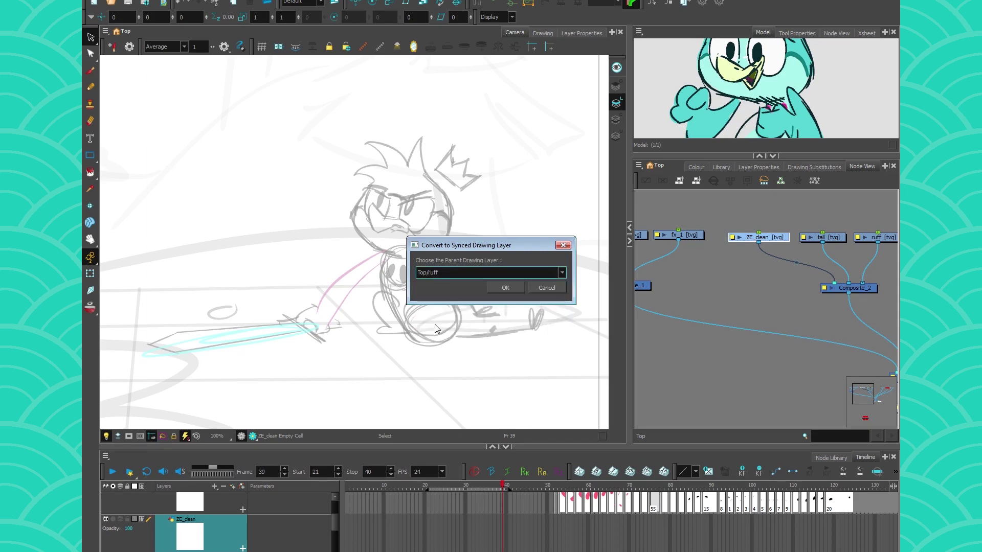
left_click(506, 287)
Test the layer sync by changing the exposure of the ruff drawing around frame 42, and undo the change
left_click(499, 524)
left_click(516, 525)
scroll(335, 522, "up", 1)
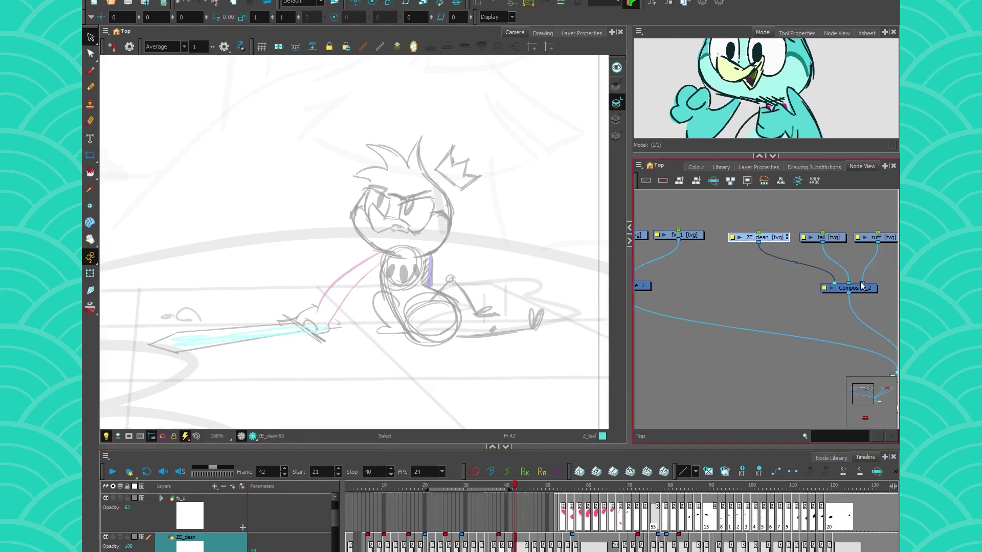
scroll(353, 537, "down", 1)
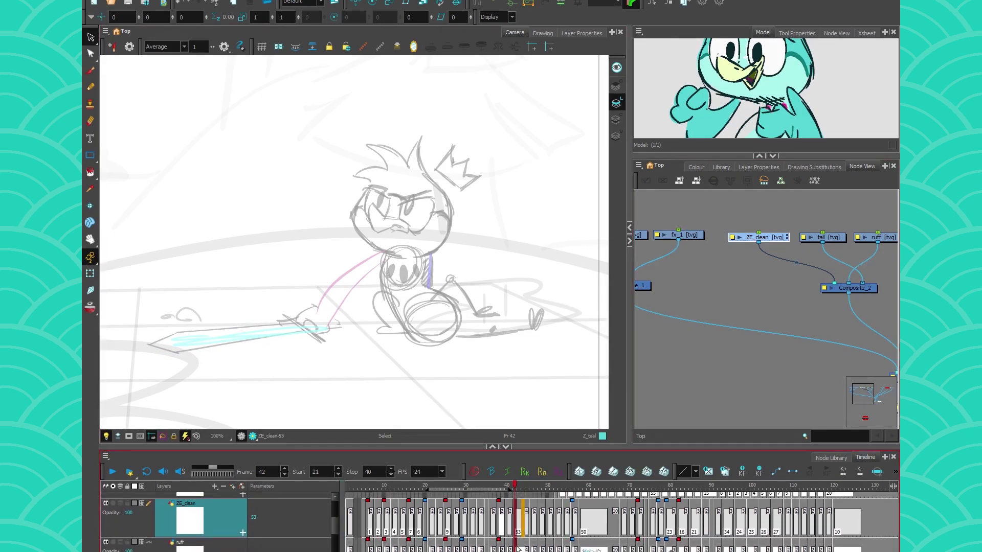
left_click_drag(517, 549, 522, 550)
key("ctrl+z")
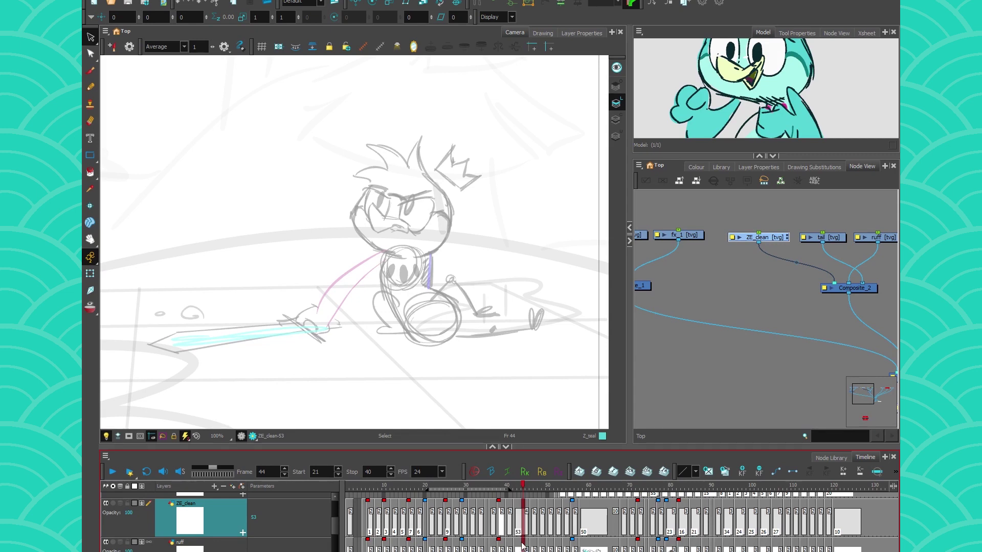
Try outlining the head and hair on ZE_clean at frame 44 with a Z_teal Brush stroke, and undo it
key("alt+b")
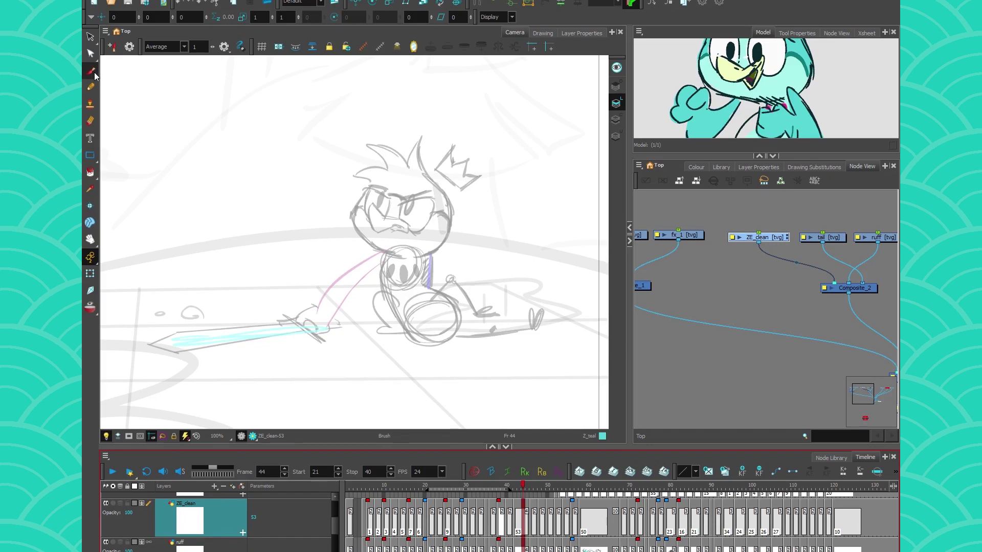
mouse_move(445, 192)
left_mouse_down()
mouse_move(417, 160)
mouse_move(389, 153)
mouse_move(346, 173)
mouse_move(412, 271)
mouse_move(445, 193)
left_mouse_up()
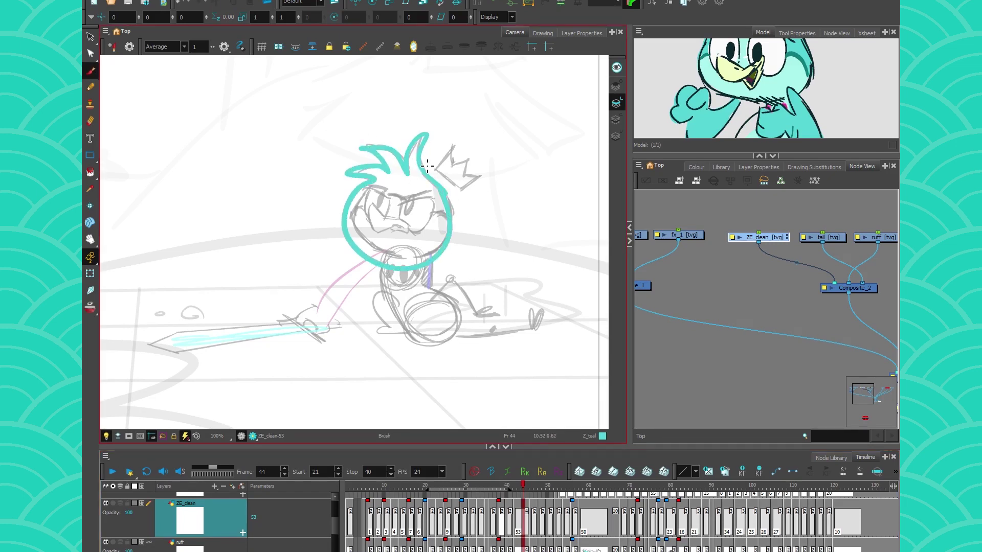
key("ctrl+z")
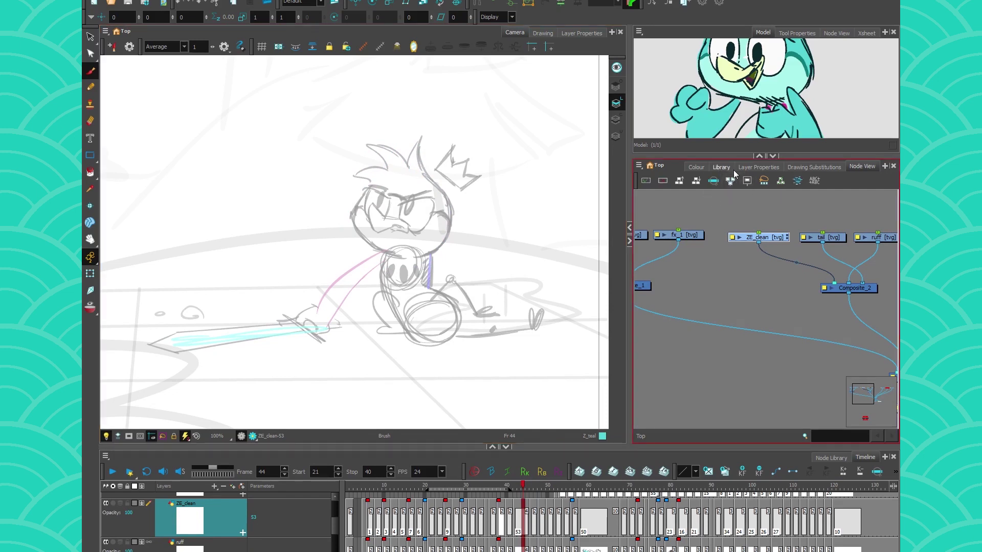
Examine the Pencil tool's size, smoothing, presets and drawing options such as Auto Flatten
left_click(90, 87)
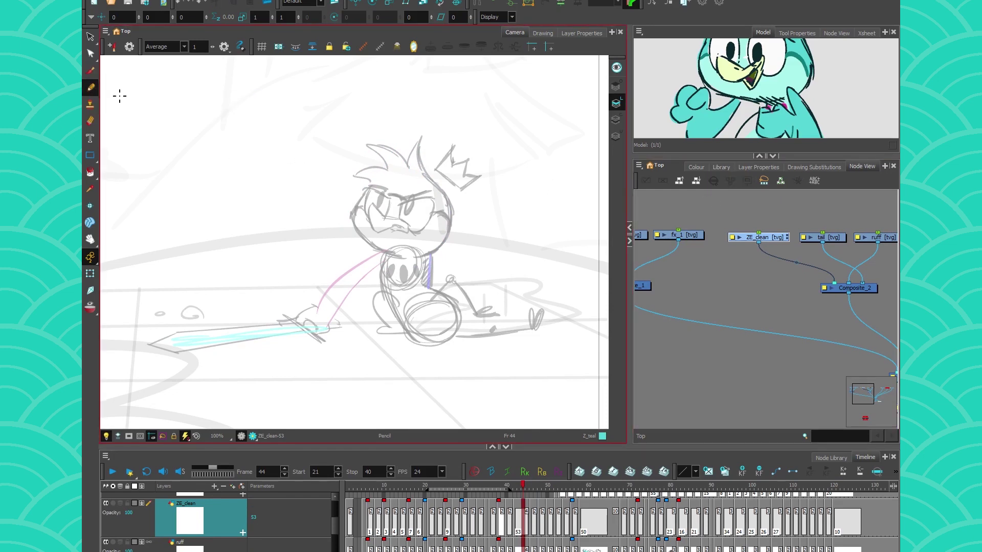
left_click(787, 34)
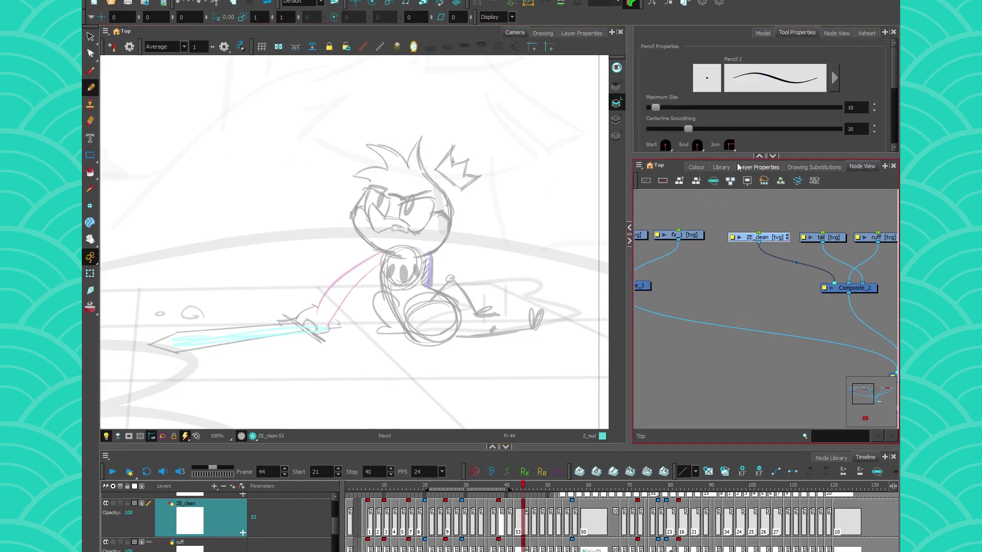
left_click_drag(737, 156, 750, 263)
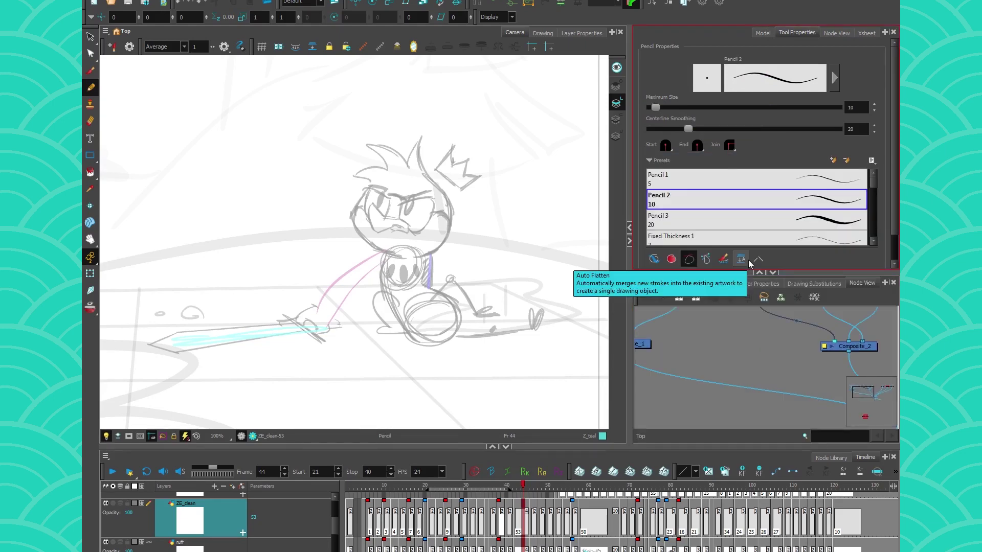
Set up the Brush tool with the Z_line colour from the ze palette and a maximum size of 15.7
key("alt+b")
scroll(297, 206, "up", 2)
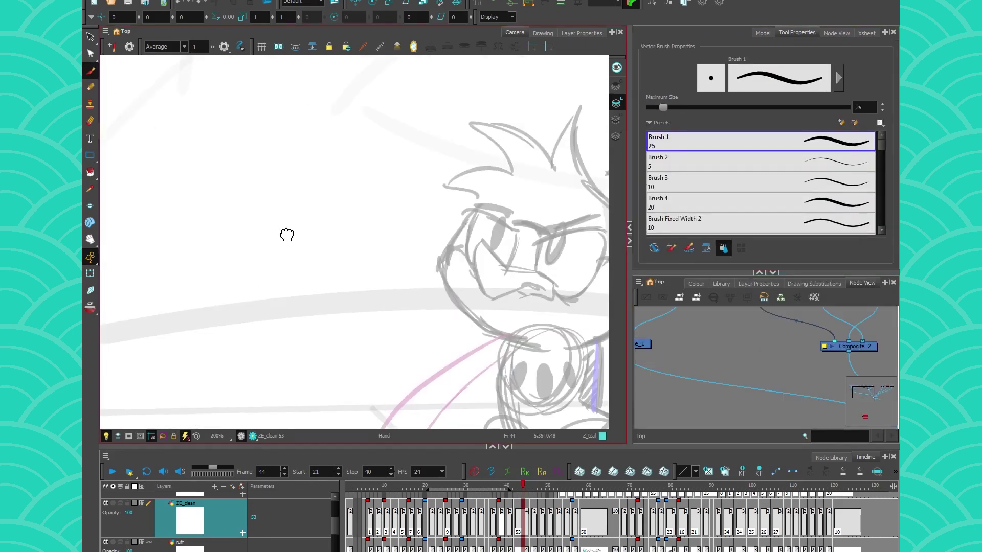
left_click_drag(286, 233, 340, 239)
left_click_drag(468, 307, 301, 274)
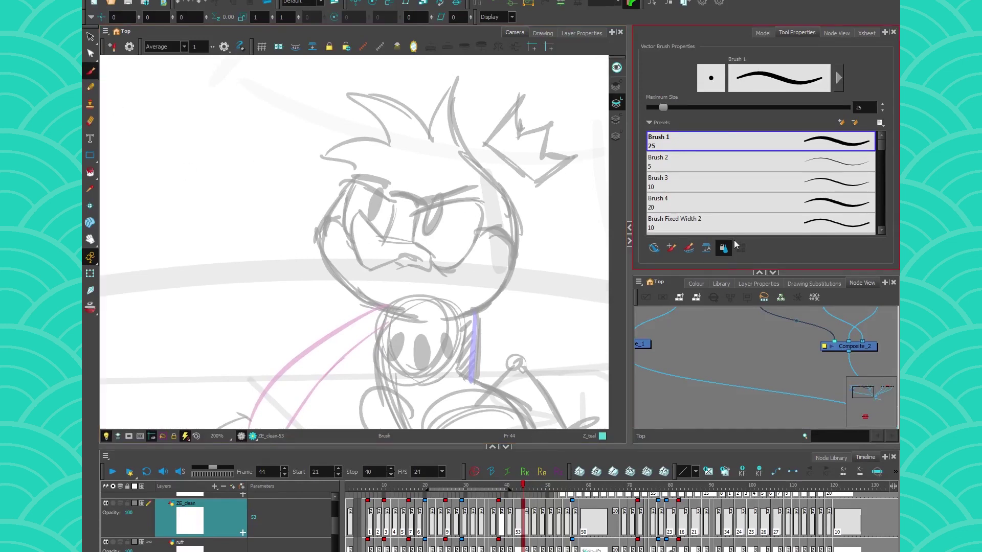
left_click(696, 284)
left_click_drag(688, 272, 685, 208)
left_click(656, 379)
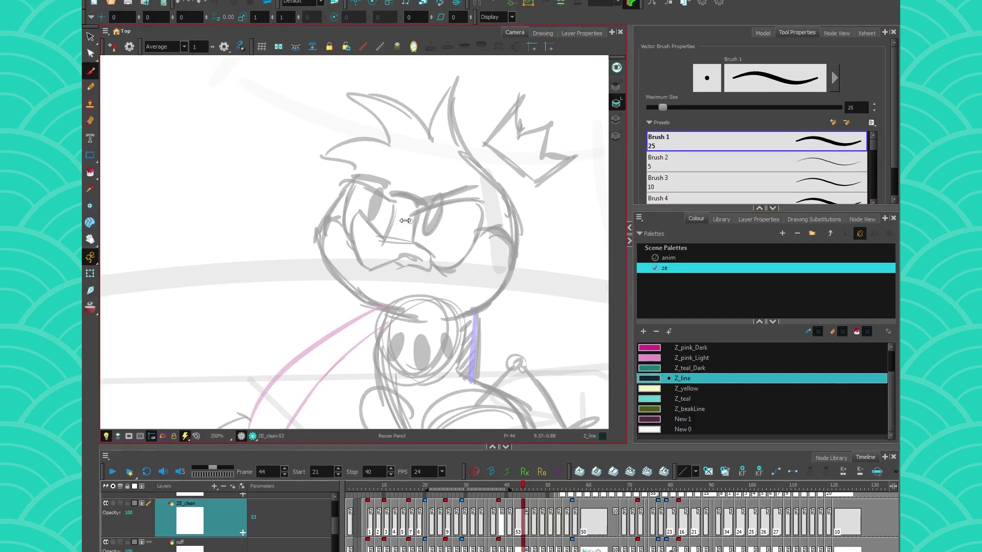
left_click_drag(409, 223, 404, 224)
Draw a test oval with the Brush in the empty area beside the head, then select and delete it
left_click_drag(255, 208, 259, 188)
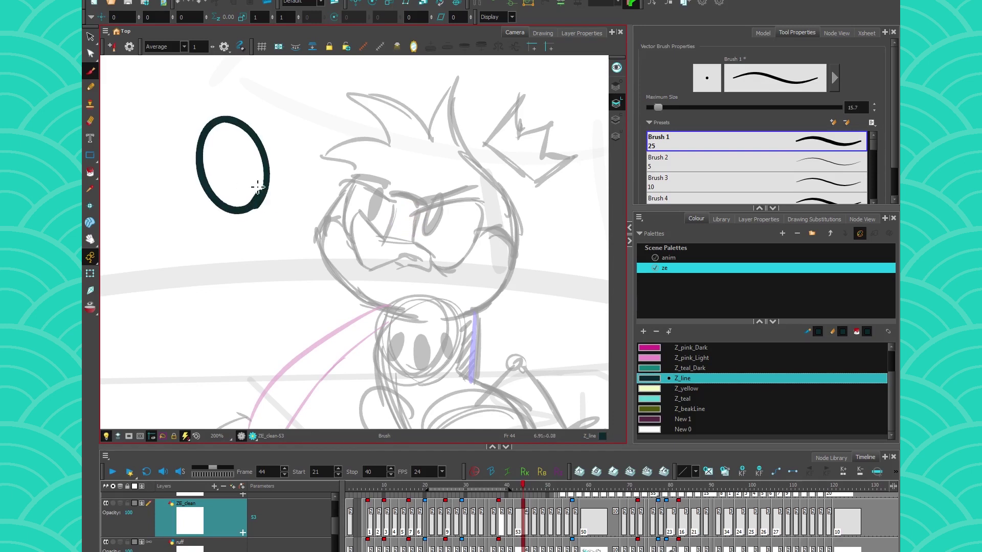
mouse_move(230, 246)
left_mouse_down()
mouse_move(317, 156)
mouse_move(235, 236)
left_mouse_up()
left_click(90, 36)
left_click(231, 208)
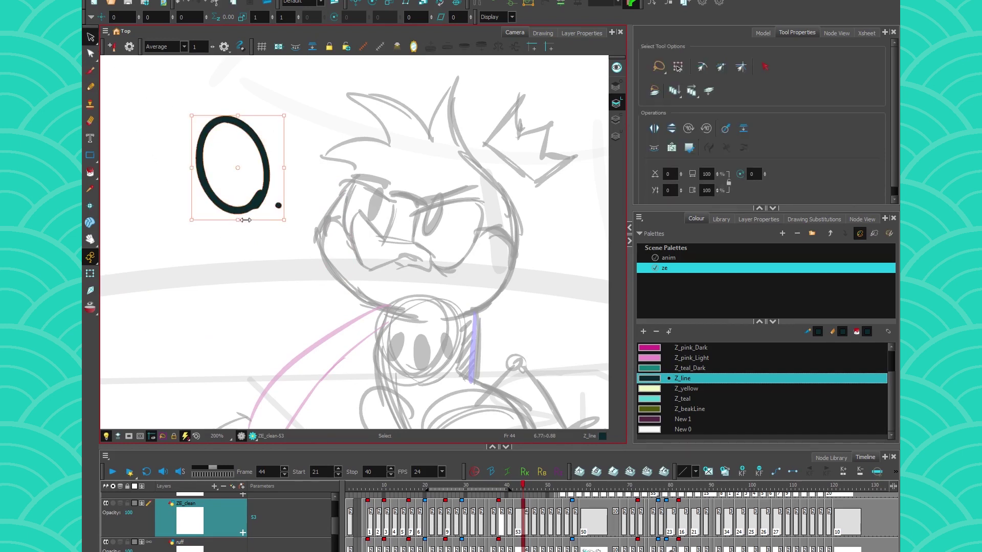
key("Delete")
Ink the outline of the head and spiky hair over the rough with the Brush at size 11.3
key("alt+b")
key("o")
mouse_move(459, 86)
left_mouse_down()
mouse_move(523, 220)
mouse_move(526, 271)
mouse_move(460, 312)
left_mouse_up()
mouse_move(460, 77)
left_mouse_down()
mouse_move(436, 139)
mouse_move(357, 95)
mouse_move(387, 142)
mouse_move(312, 162)
mouse_move(363, 174)
mouse_move(321, 273)
mouse_move(463, 313)
left_mouse_up()
scroll(350, 149, "up", 4)
scroll(486, 148, "down", 2)
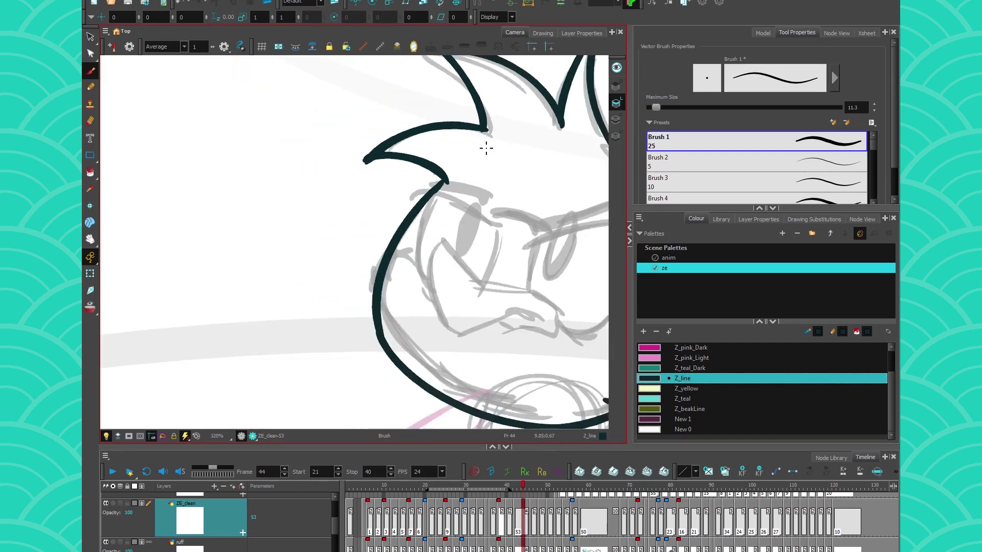
scroll(487, 148, "down", 1)
Draw a closed pointed shape from Pencil 2 strokes beside the head, and show its strokes with the Paint tool active
key("alt+x")
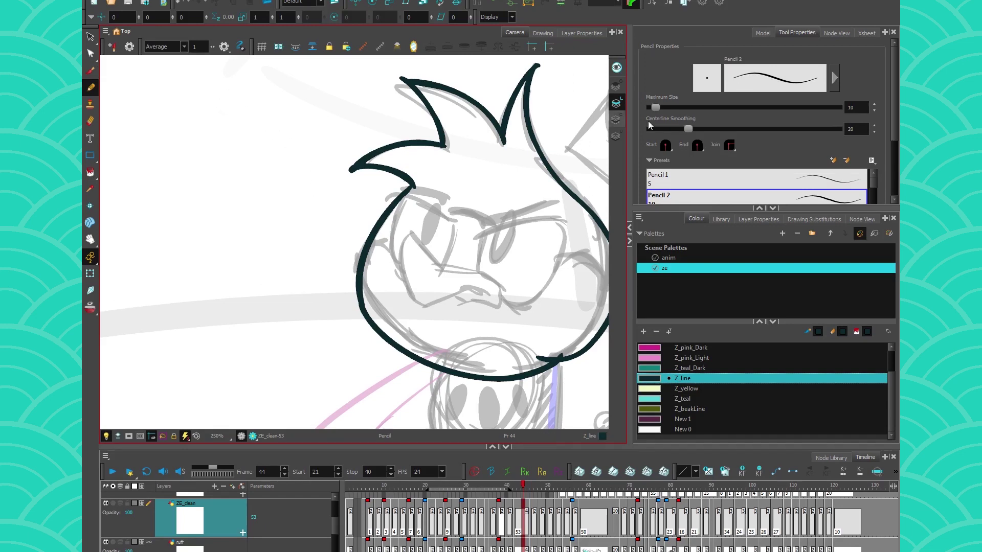
left_click_drag(894, 79, 884, 146)
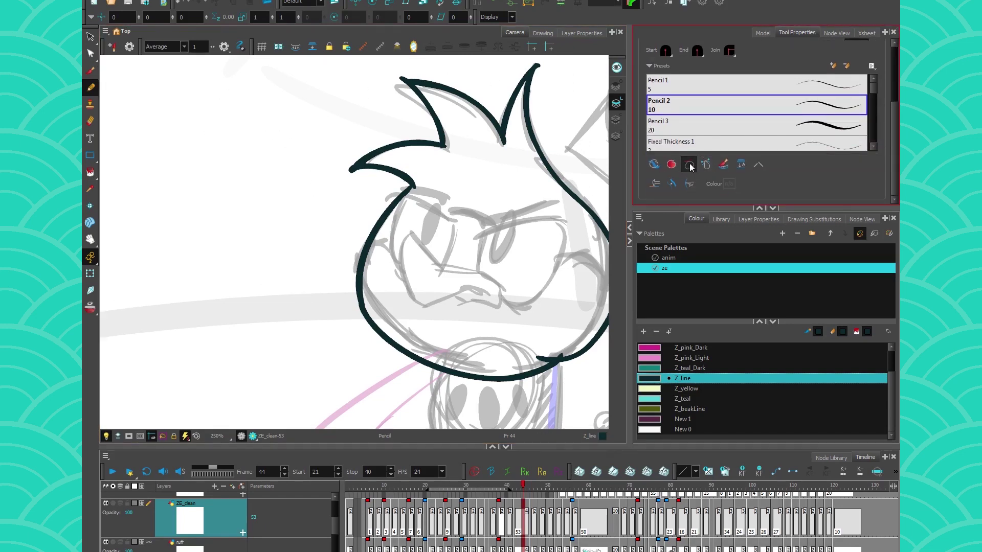
mouse_move(191, 109)
left_mouse_down()
mouse_move(278, 203)
mouse_move(199, 266)
left_mouse_up()
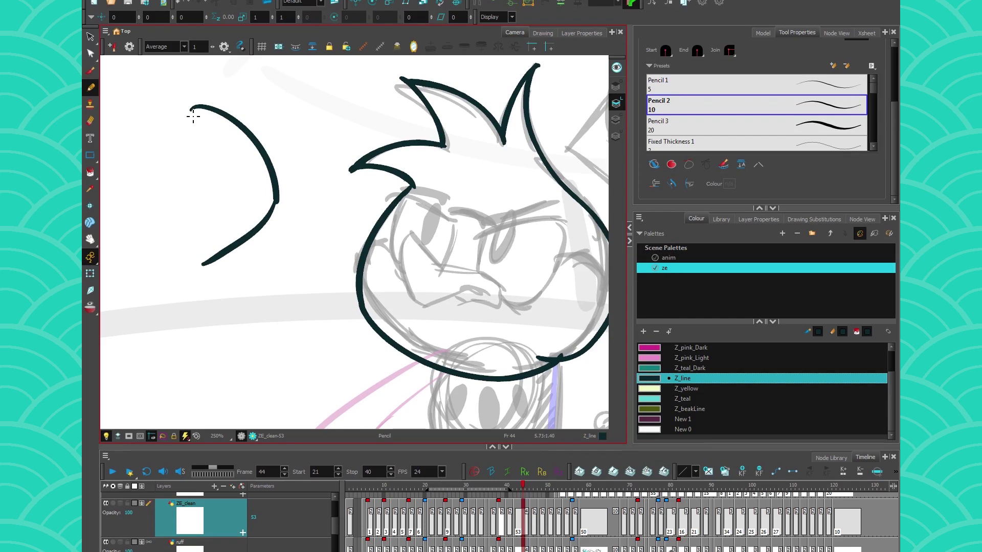
left_click_drag(193, 117, 201, 264)
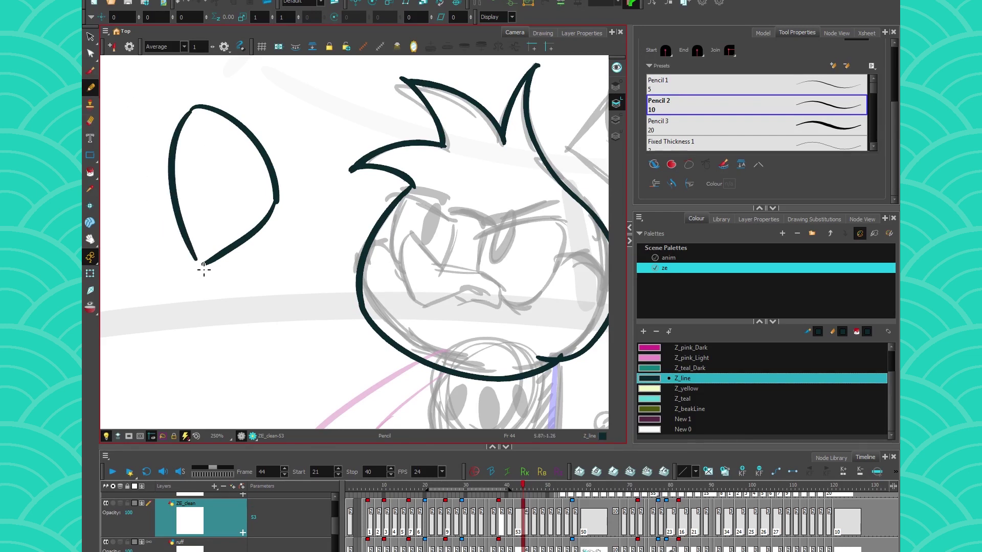
key("alt+i")
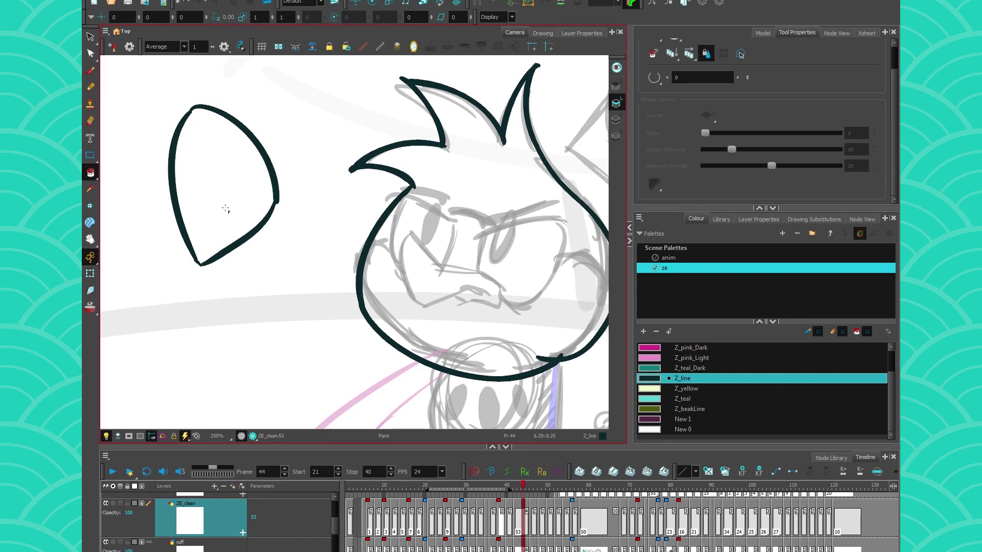
key("k")
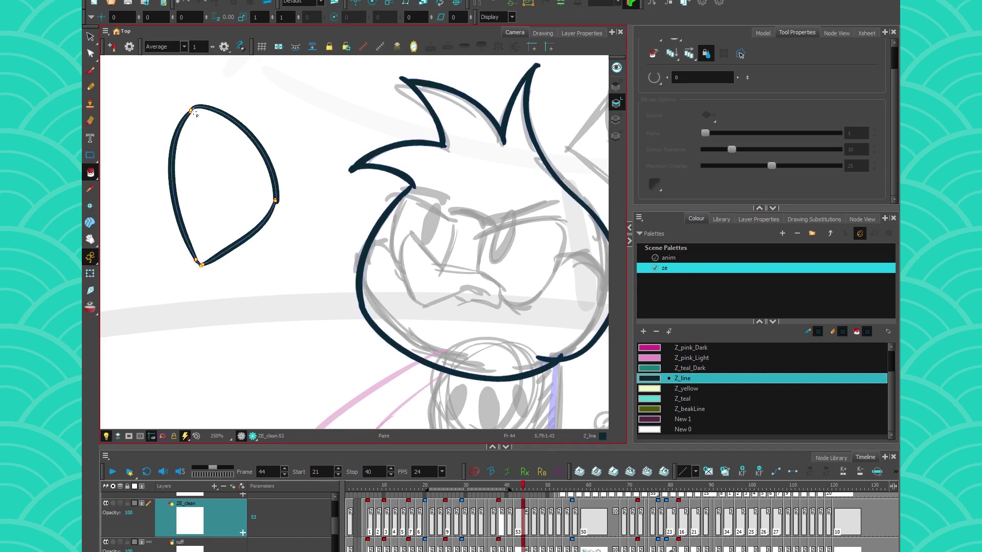
Draw a short Brush stroke beside the closed pencil shape, select its contour points, and nudge the pencil line's upper endpoint with the Contour Editor
scroll(197, 111, "up", 7)
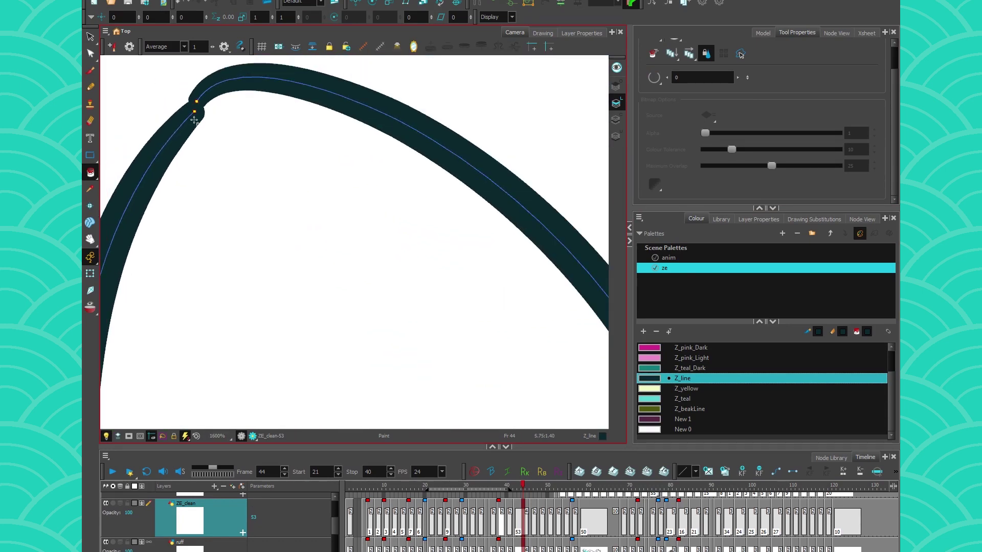
scroll(194, 119, "down", 2)
left_click_drag(239, 199, 302, 243)
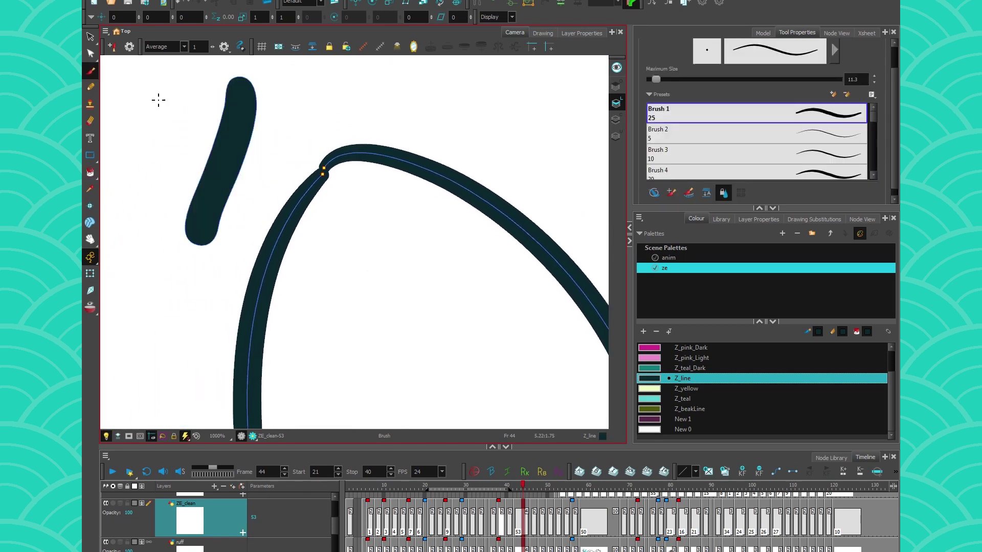
left_click(90, 53)
left_click_drag(190, 113, 161, 191)
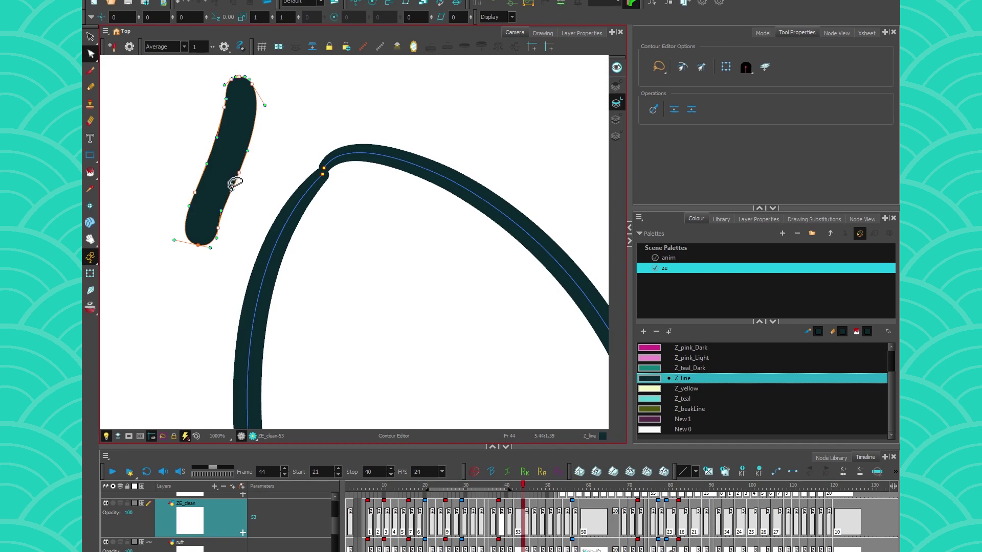
left_click_drag(326, 179, 329, 180)
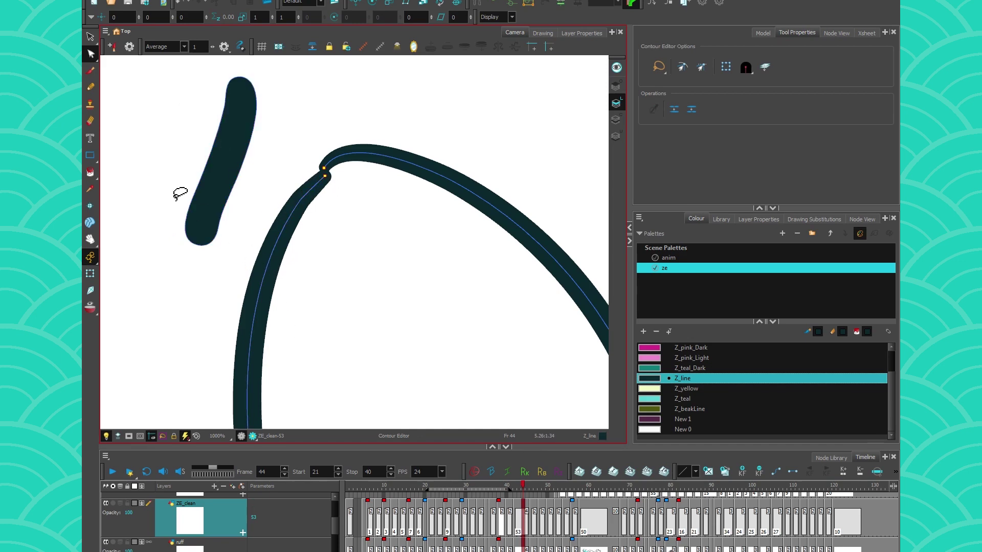
scroll(268, 207, "down", 3)
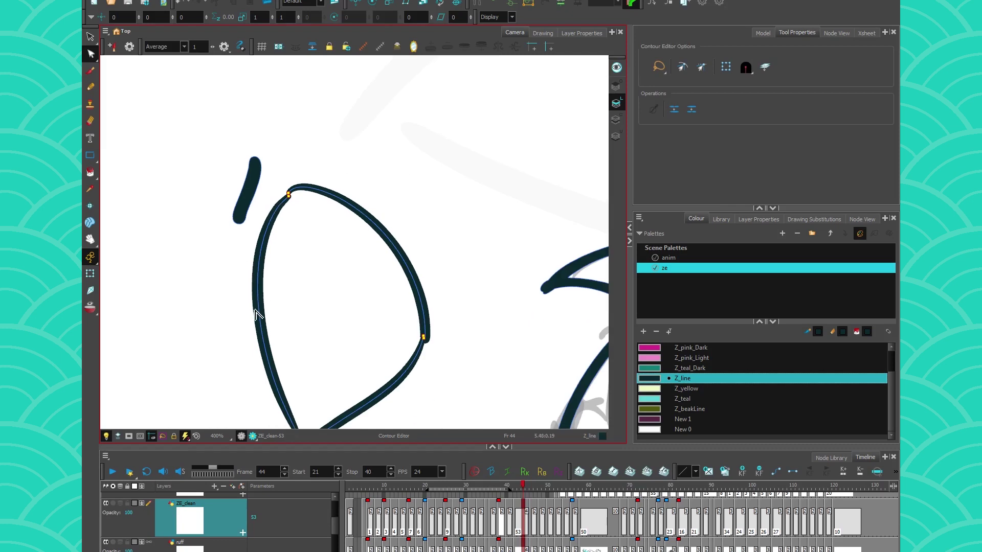
left_click_drag(223, 333, 266, 274)
scroll(356, 239, "down", 1)
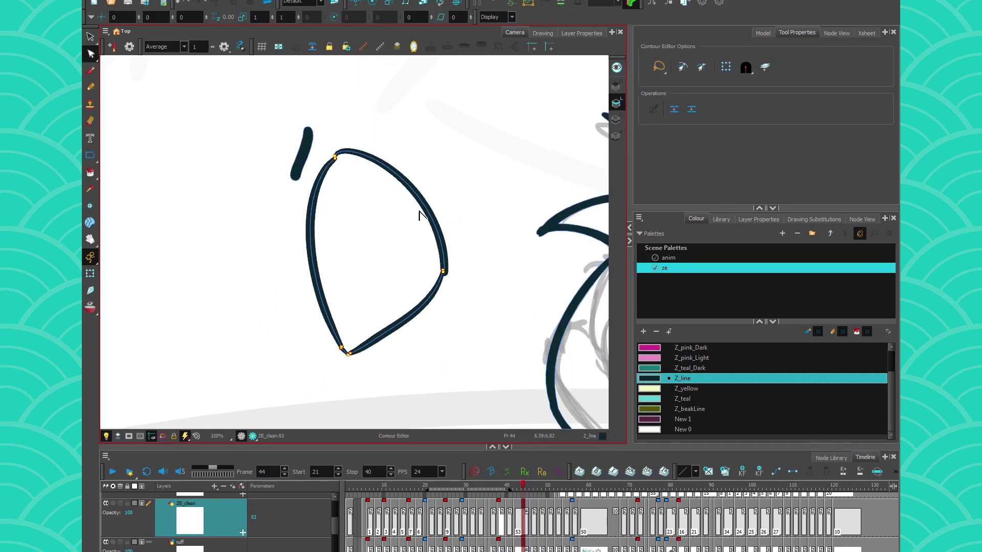
Select the closed pencil shape and vary its line thickness, setting the maximum size to 2.4 and finally to 18
left_click(90, 37)
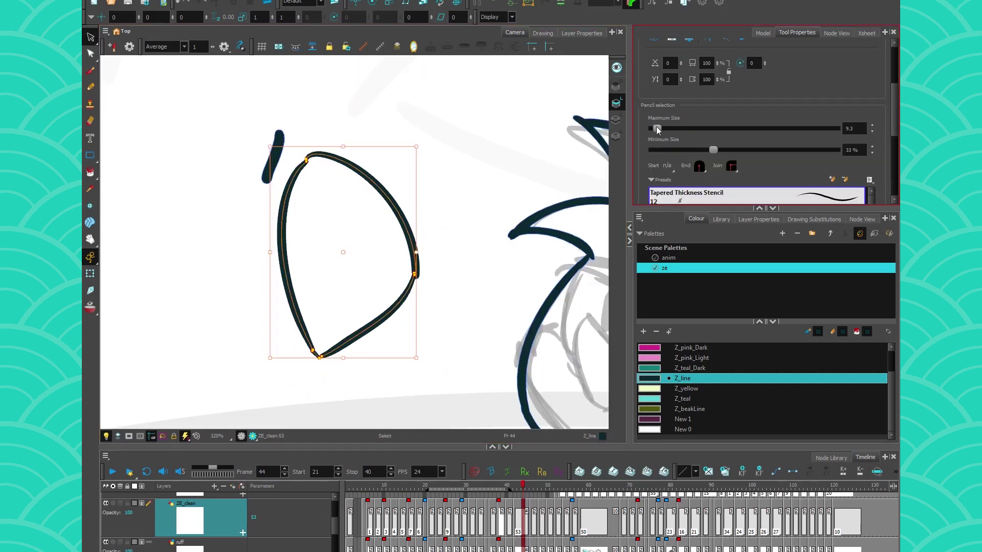
mouse_move(657, 131)
left_mouse_down()
mouse_move(682, 128)
mouse_move(652, 128)
left_mouse_up()
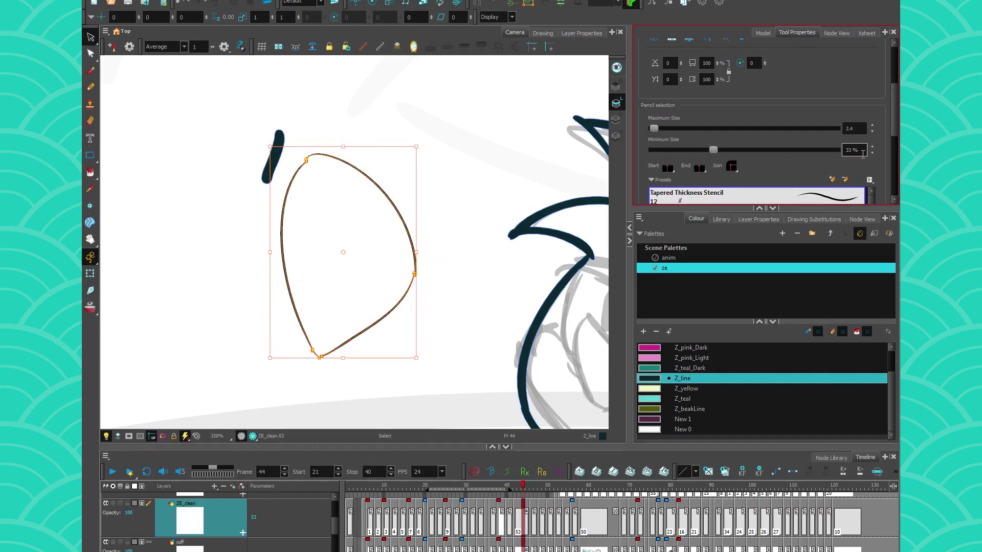
scroll(343, 154, "up", 10)
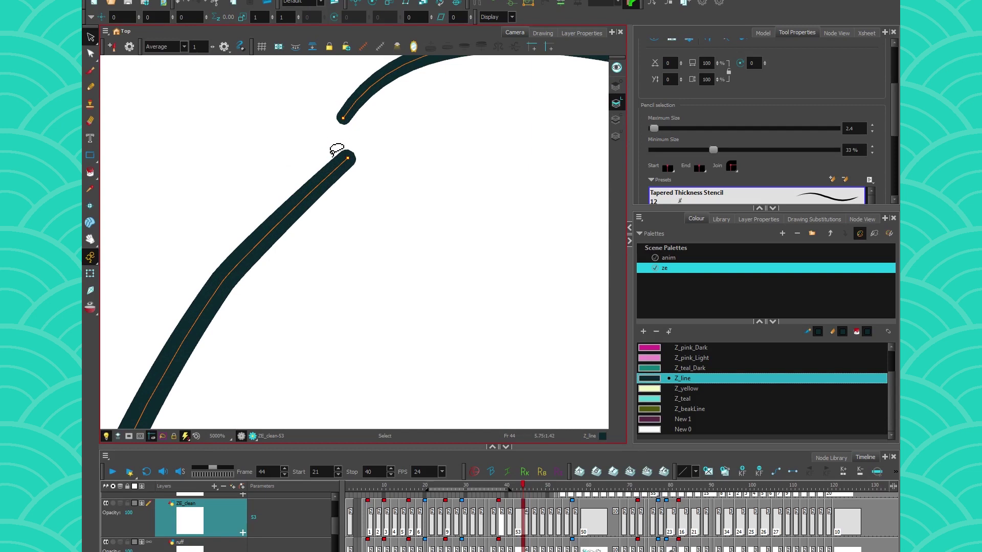
left_click_drag(654, 128, 663, 128)
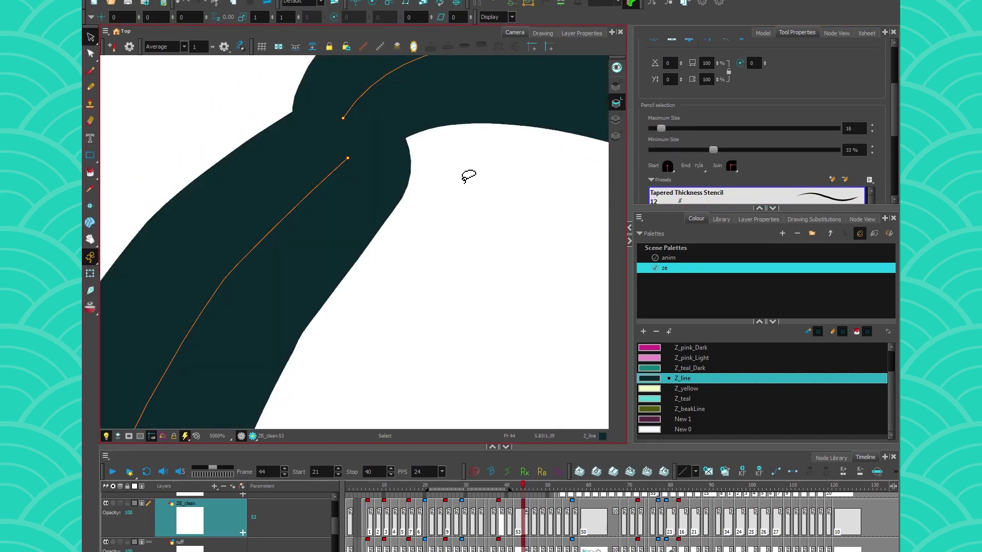
scroll(345, 137, "down", 10)
left_click(321, 193)
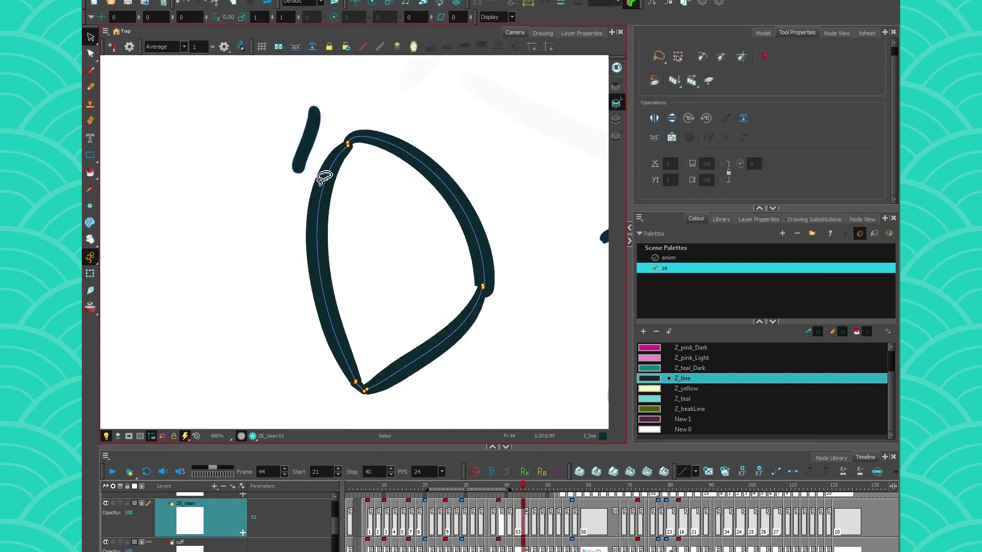
Join the two pencil line endpoints at the closed shape's upper corner with the Contour Editor
left_click(90, 53)
scroll(360, 143, "up", 5)
left_click_drag(382, 197, 381, 177)
left_click(361, 183)
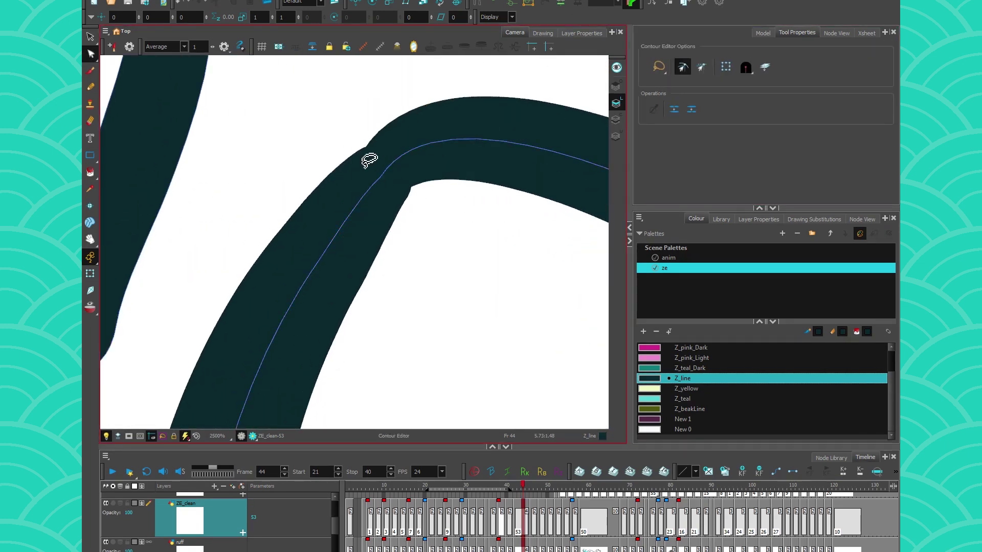
scroll(360, 176, "down", 8)
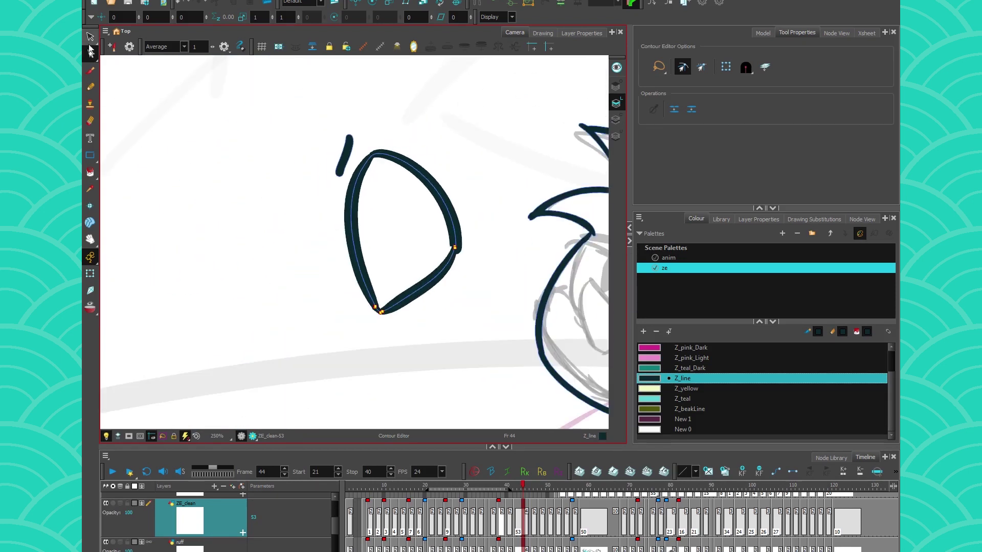
Delete the test strokes beside the head and the inked outline of the head and hair
left_click(90, 37)
left_click_drag(292, 138, 348, 314)
key("Delete")
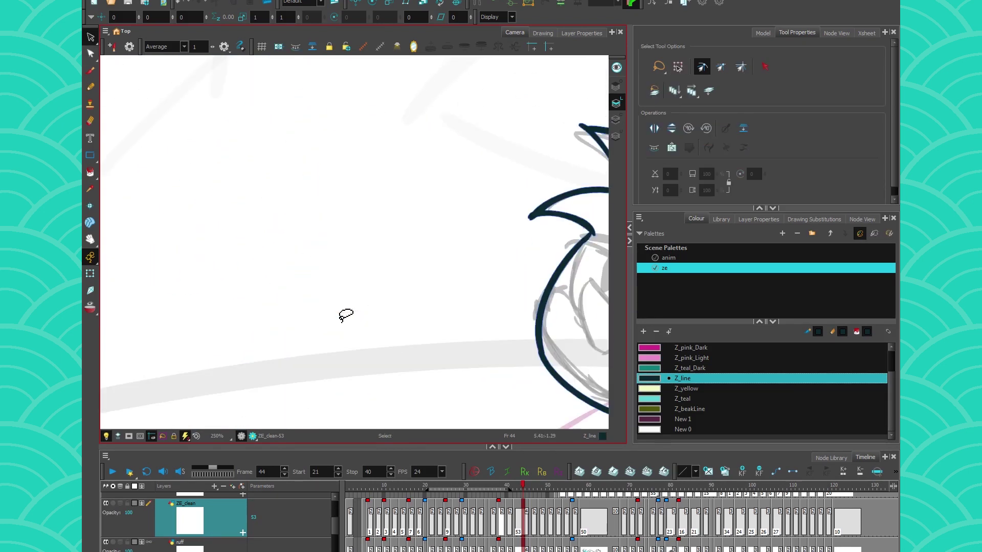
scroll(500, 254, "down", 3)
scroll(379, 262, "up", 1)
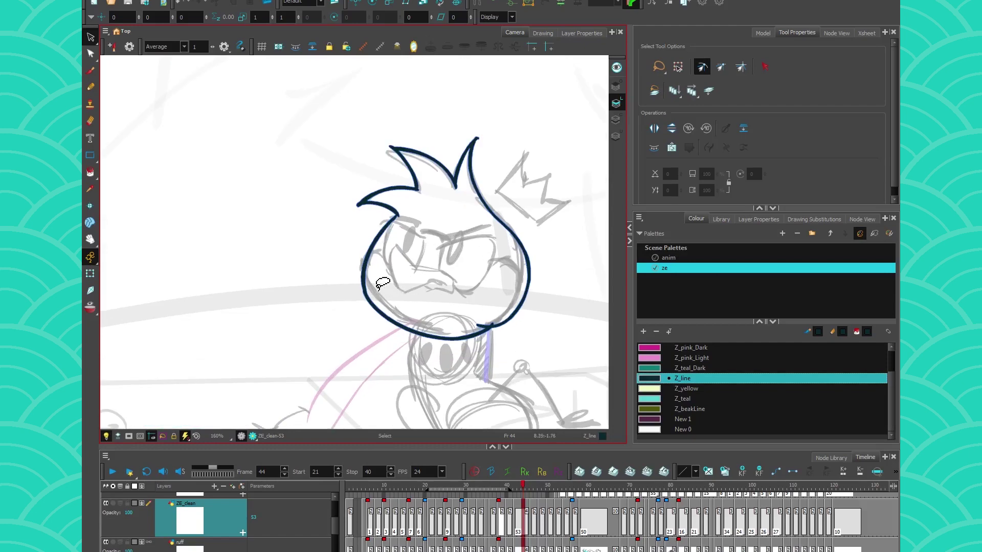
scroll(333, 266, "up", 2)
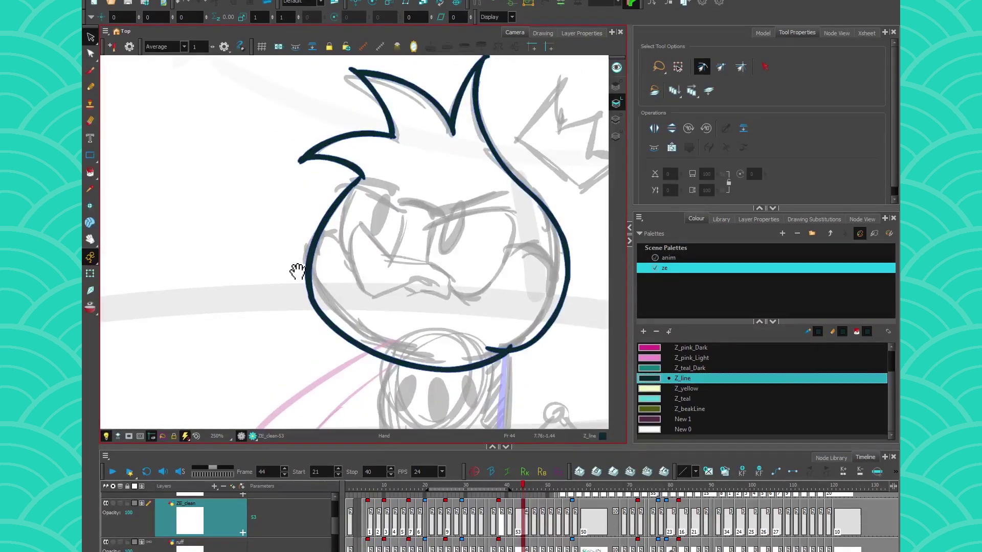
left_click_drag(297, 271, 277, 292)
mouse_move(271, 186)
left_mouse_down()
mouse_move(511, 401)
mouse_move(292, 351)
left_mouse_up()
key("Delete")
Draw crossing Pencil 2 strokes at size 10 over the hair spikes and down the side of the head
left_click(91, 87)
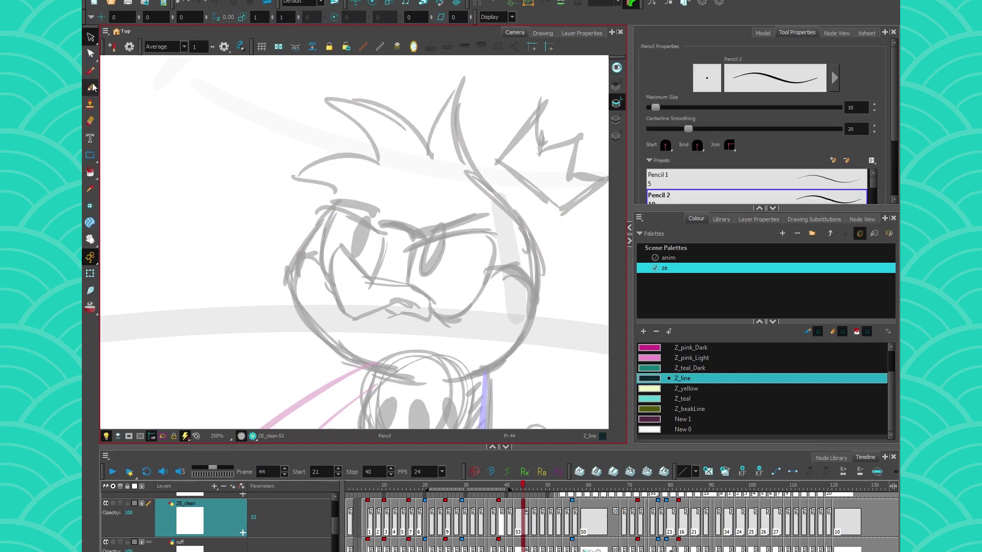
mouse_move(465, 77)
left_mouse_down()
mouse_move(546, 277)
mouse_move(512, 339)
mouse_move(424, 183)
mouse_move(317, 112)
left_mouse_up()
mouse_move(314, 85)
left_mouse_down()
mouse_move(377, 154)
mouse_move(386, 204)
left_mouse_up()
mouse_move(407, 168)
left_mouse_down()
mouse_move(270, 191)
mouse_move(352, 216)
left_mouse_up()
Select all the pencil strokes on the hair and head and apply a textured, rough-edged pencil preset to them
left_click(90, 37)
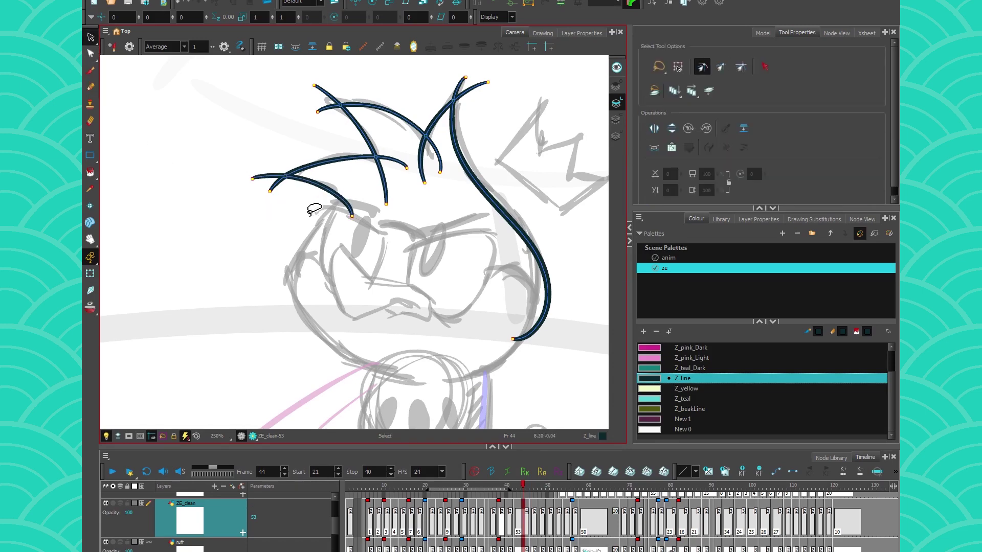
left_click_drag(208, 158, 412, 311)
scroll(422, 216, "down", 5)
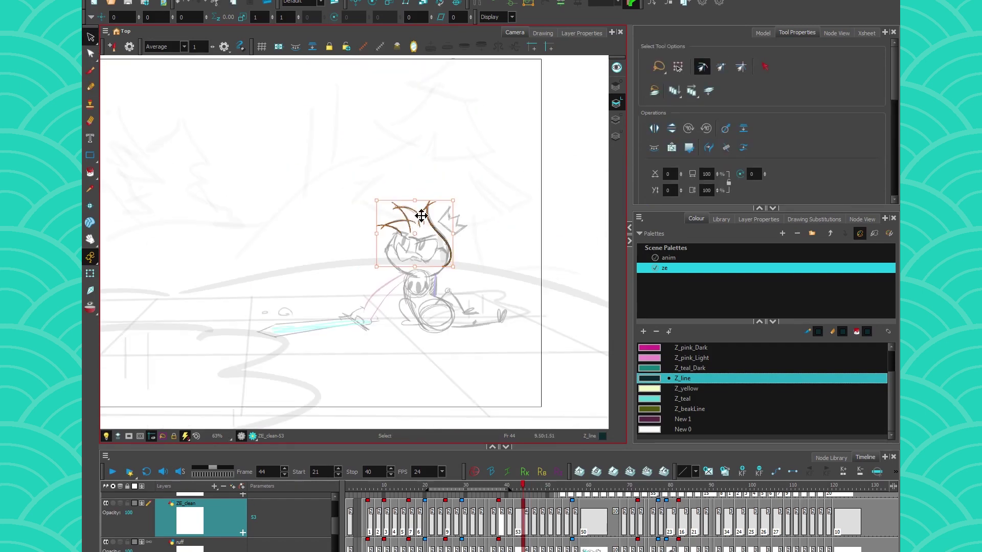
scroll(422, 216, "up", 3)
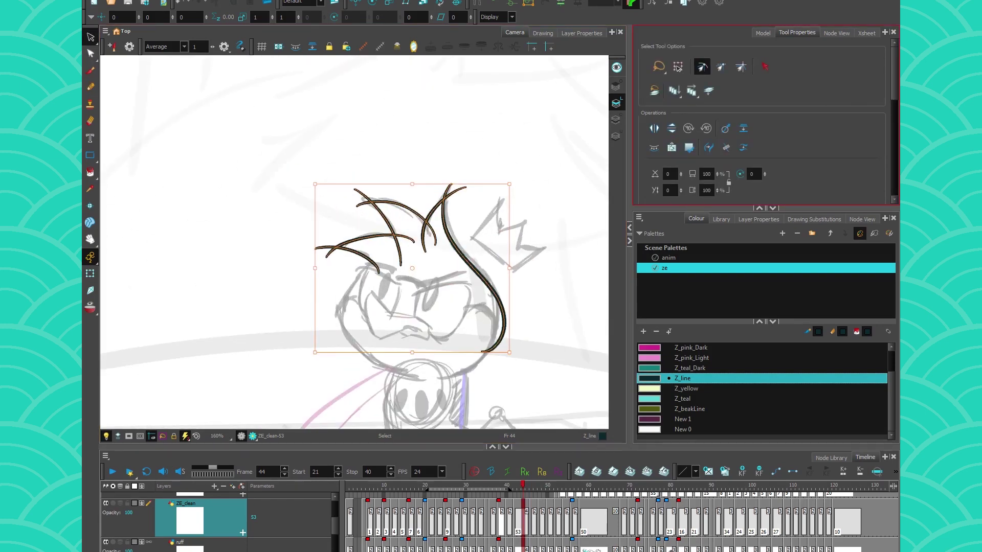
left_click_drag(893, 91, 890, 148)
mouse_move(670, 90)
left_mouse_down()
mouse_move(680, 91)
mouse_move(659, 91)
left_mouse_up()
left_click_drag(893, 121, 891, 168)
left_click(754, 109)
left_click(462, 221)
scroll(450, 222, "up", 5)
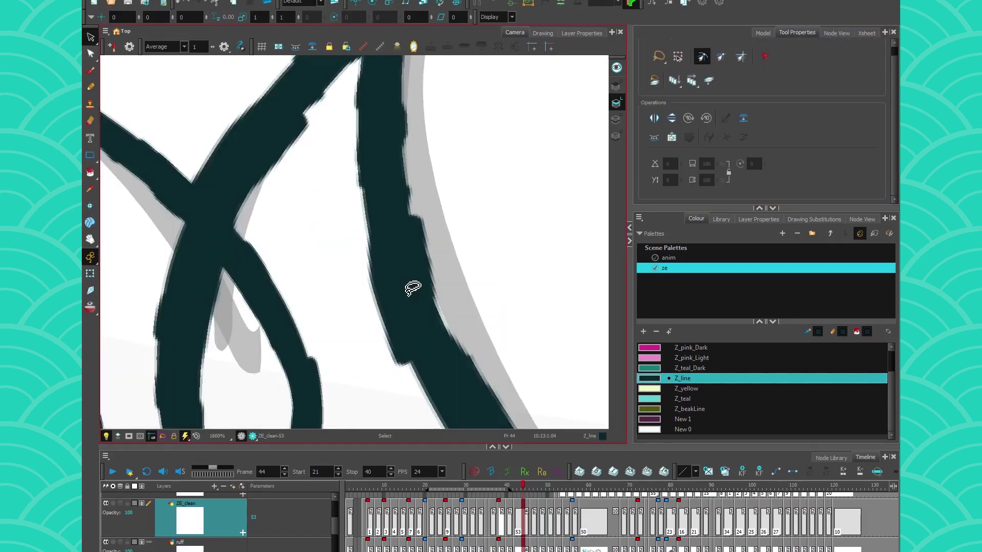
scroll(413, 288, "down", 8)
key("space")
left_click_drag(266, 265, 269, 255)
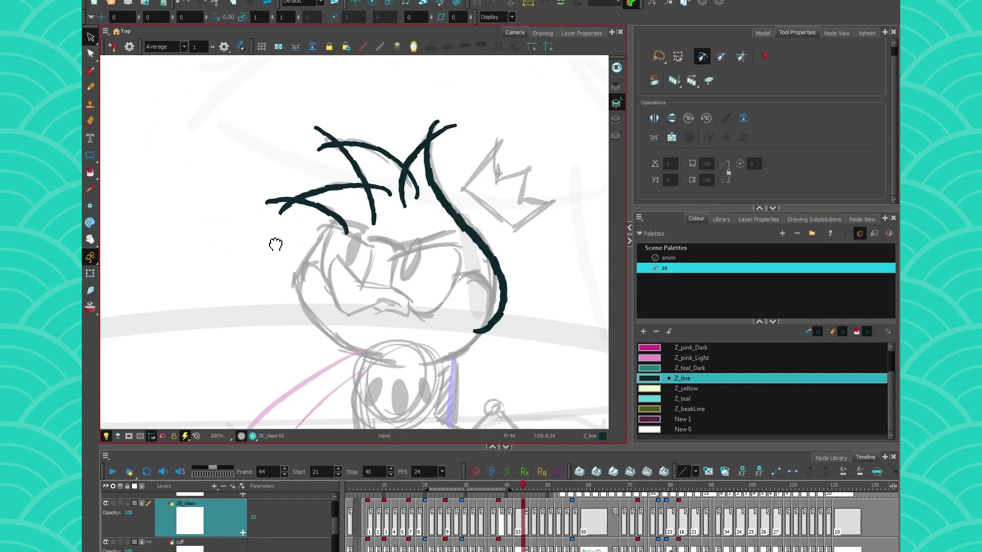
Undo the textured preset and all the pencil strokes drawn over the hair and head
key("ctrl+z")
key("ctrl+z")
key("ctrl+z")
key("ctrl+z")
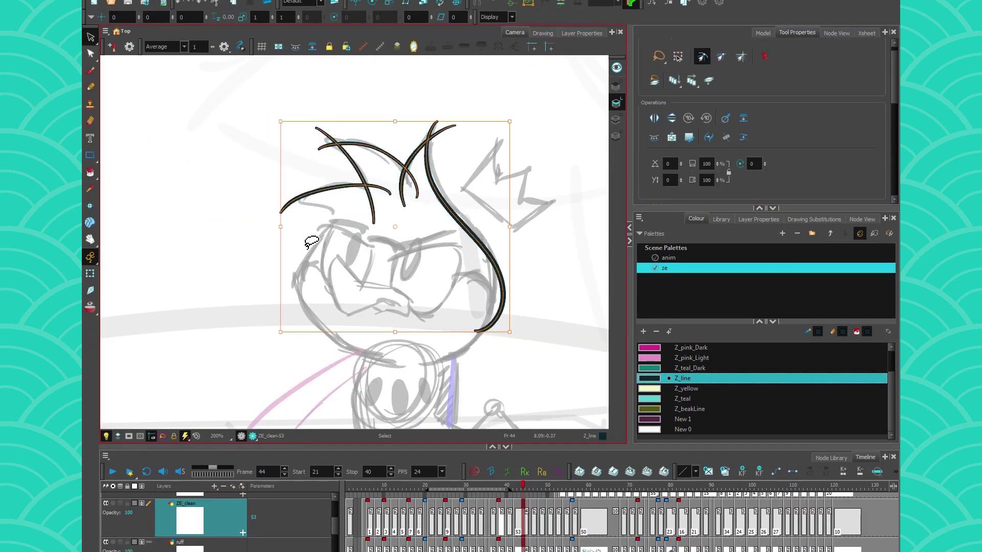
key("ctrl+z")
key("ctrl+z")
key("ctrl+z")
key("ctrl+z")
key("ctrl+z")
key("ctrl+z")
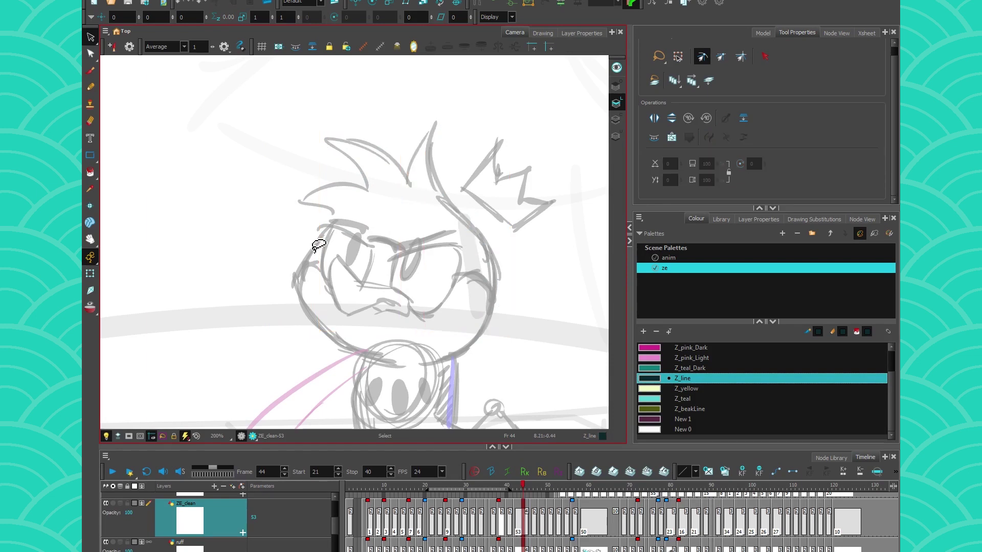
Activate the Pencil tool and switch the light table off and on repeatedly, leaving it on, to compare the rough's display
left_click(90, 87)
key("space")
mouse_move(275, 292)
left_mouse_down()
mouse_move(319, 256)
mouse_move(235, 307)
mouse_move(244, 322)
left_mouse_up()
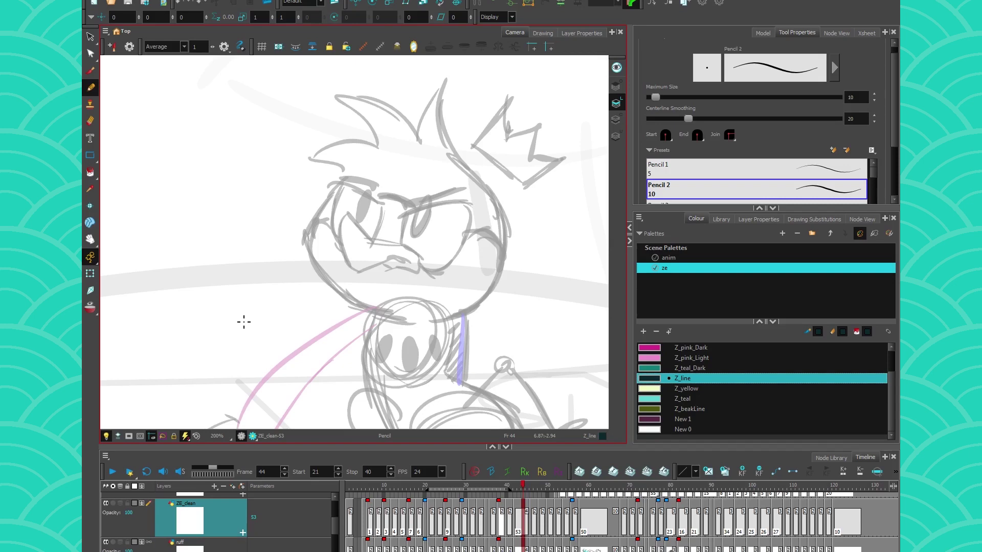
left_click(106, 436)
left_click(106, 437)
left_click(106, 436)
left_click(107, 436)
left_click(106, 437)
left_click(105, 437)
Make the rough fainter by lowering the LightTable Opacity, trying stronger LightTable Wash values and returning the wash to a mid-high level
left_click(396, 47)
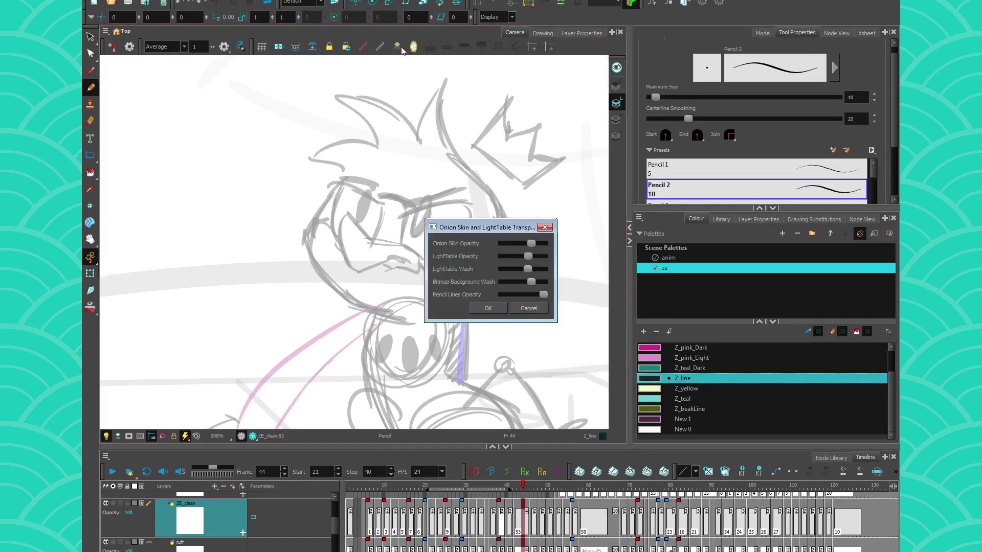
left_click_drag(456, 221, 474, 86)
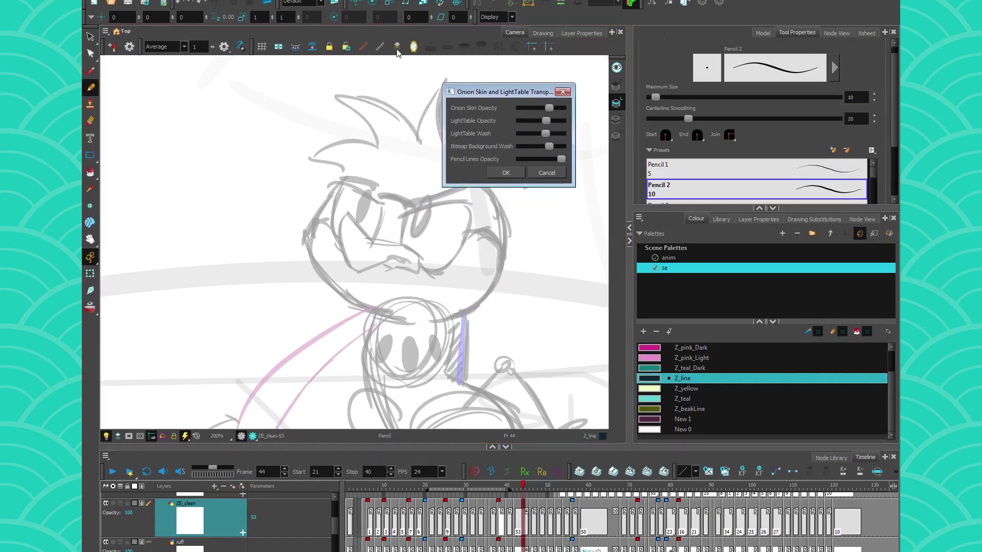
mouse_move(546, 120)
left_mouse_down()
mouse_move(535, 121)
mouse_move(536, 133)
mouse_move(592, 141)
left_mouse_up()
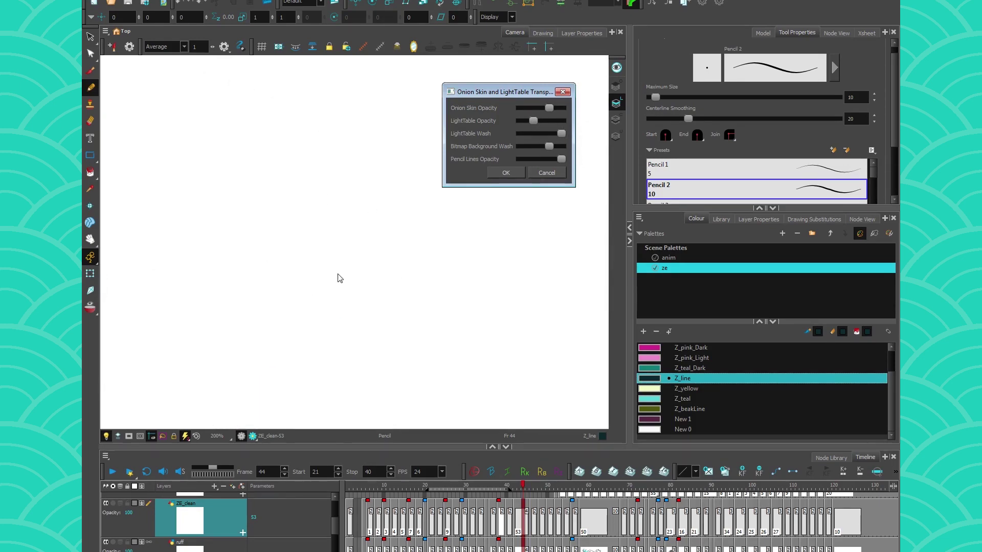
mouse_move(561, 134)
left_mouse_down()
mouse_move(529, 133)
mouse_move(634, 163)
left_mouse_up()
mouse_move(554, 131)
left_mouse_down()
mouse_move(536, 131)
mouse_move(533, 118)
mouse_move(545, 134)
left_mouse_up()
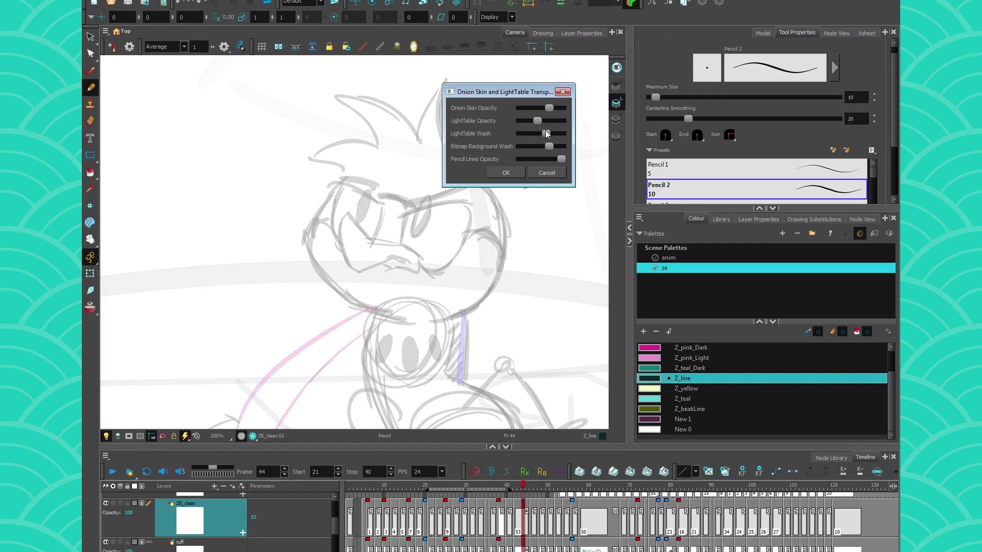
left_click(506, 173)
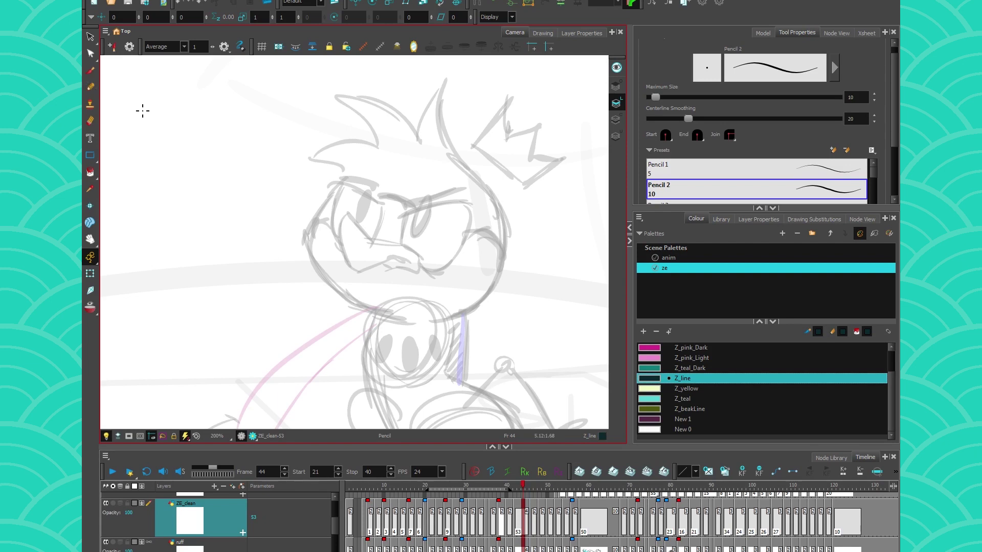
Try inking the line from the tall hair tip around the cheek towards the chin with Pencil 2 at size 10, undoing each attempt
left_click(91, 91)
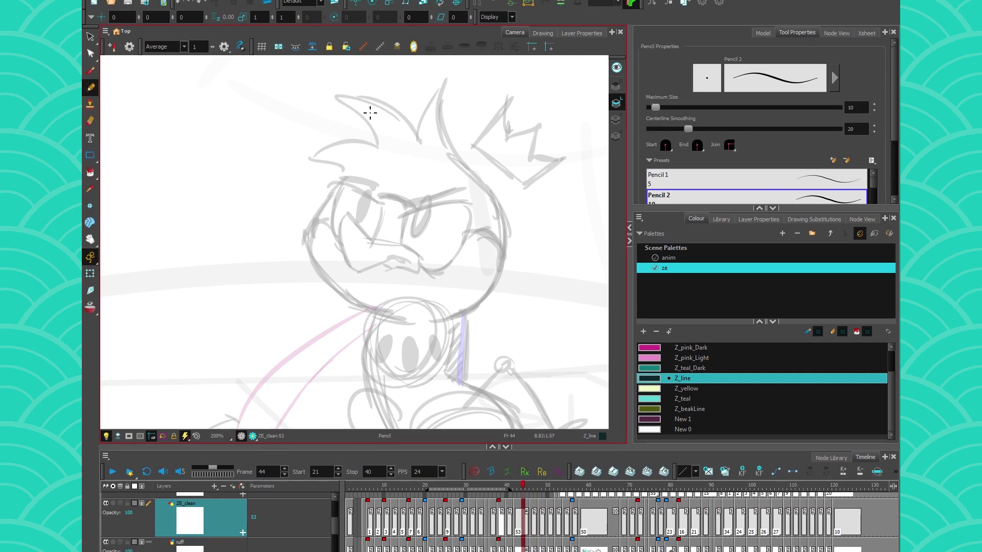
mouse_move(454, 63)
left_mouse_down()
mouse_move(438, 99)
mouse_move(485, 193)
mouse_move(416, 318)
left_mouse_up()
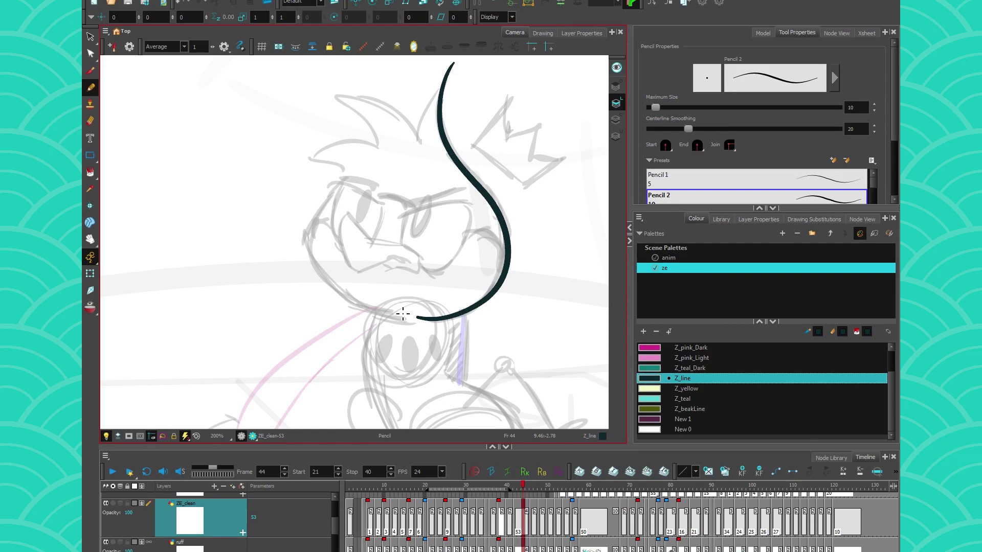
key("ctrl+z")
mouse_move(447, 76)
left_mouse_down()
mouse_move(498, 202)
mouse_move(423, 321)
left_mouse_up()
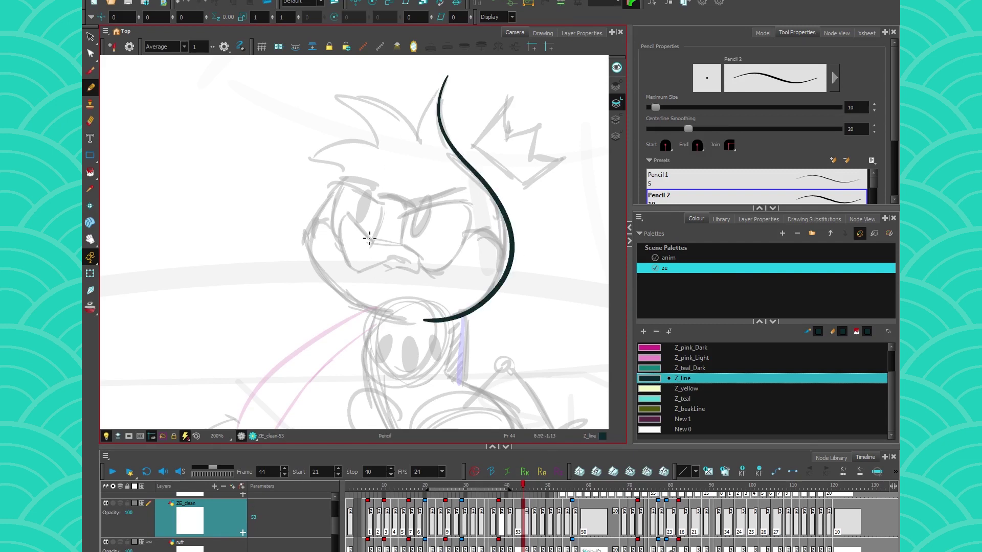
key("ctrl+z")
left_click_drag(447, 73, 517, 268)
key("ctrl+z")
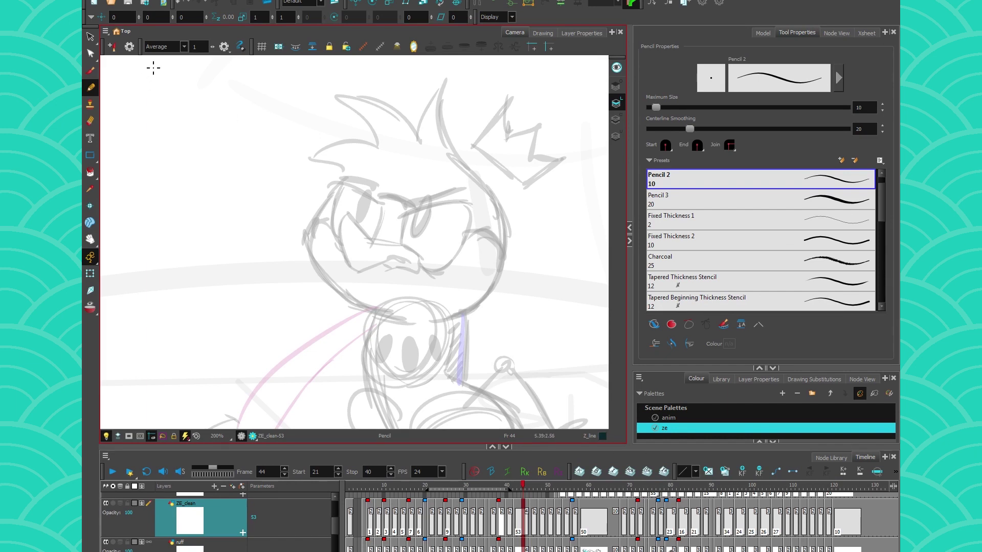
Draw a short Pencil test stroke above the hair, undo it, and pick Pen Settings from the list of available toolbars
mouse_move(132, 61)
left_mouse_down()
mouse_move(146, 73)
mouse_move(257, 65)
left_mouse_up()
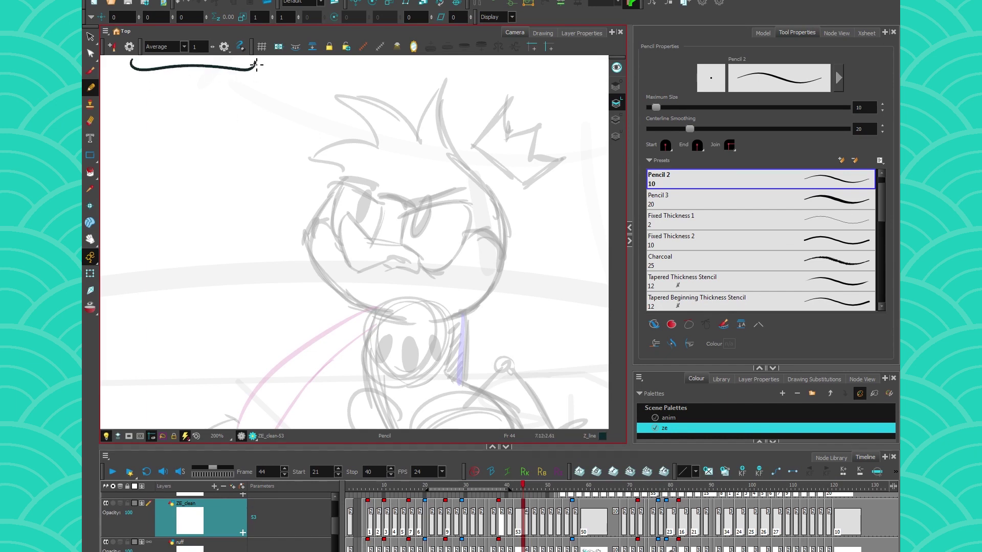
key("ctrl+z")
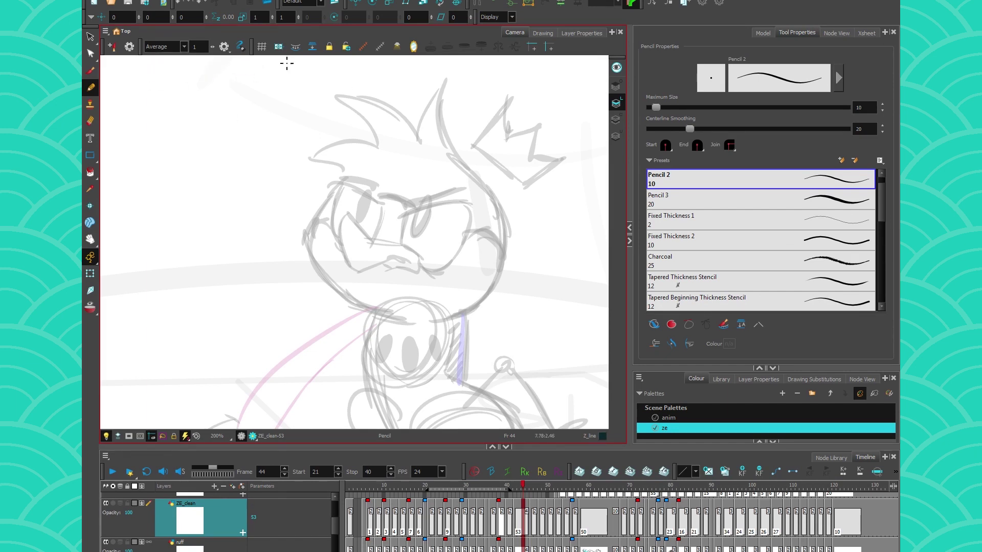
right_click(582, 45)
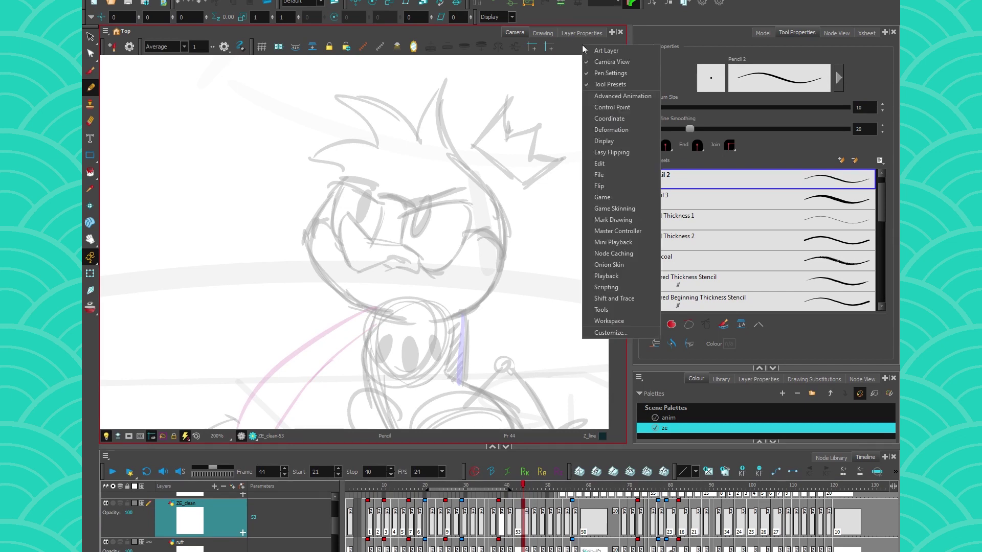
left_click(617, 74)
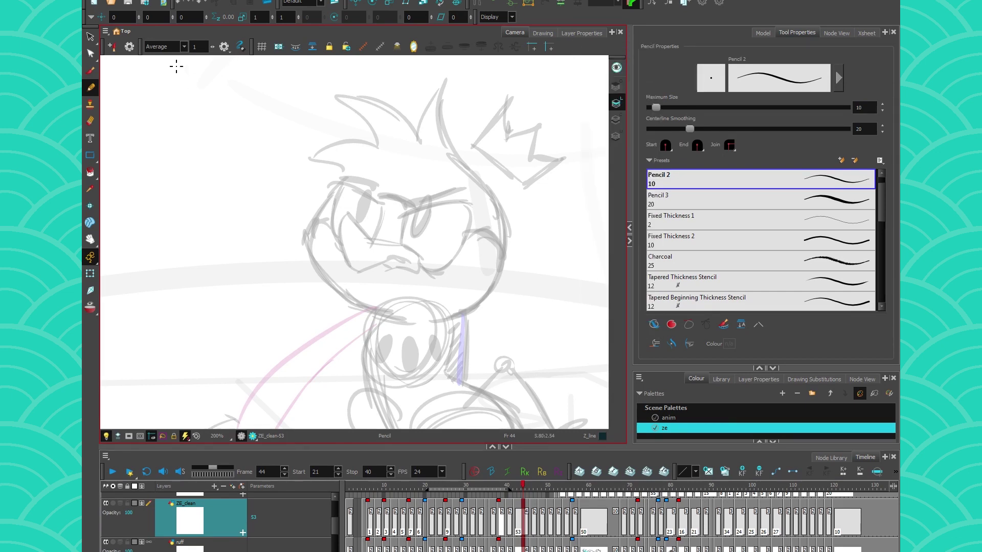
Test stabilizer strength 100 by drawing a long wavy Pencil line with Average and another looping one with Pulled String
left_click(184, 48)
left_click_drag(213, 47, 370, 99)
mouse_move(171, 95)
left_mouse_down()
mouse_move(336, 125)
mouse_move(243, 215)
mouse_move(395, 218)
mouse_move(261, 291)
mouse_move(221, 353)
left_mouse_up()
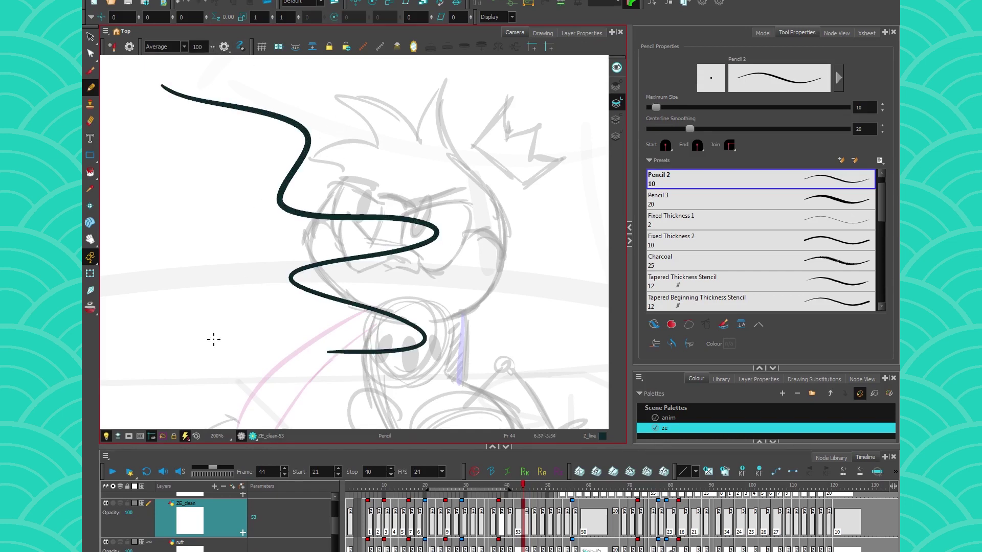
left_click(163, 46)
left_click(162, 64)
mouse_move(162, 127)
left_mouse_down()
mouse_move(274, 158)
mouse_move(131, 245)
mouse_move(313, 386)
mouse_move(126, 439)
mouse_move(461, 169)
mouse_move(307, 286)
mouse_move(343, 209)
left_mouse_up()
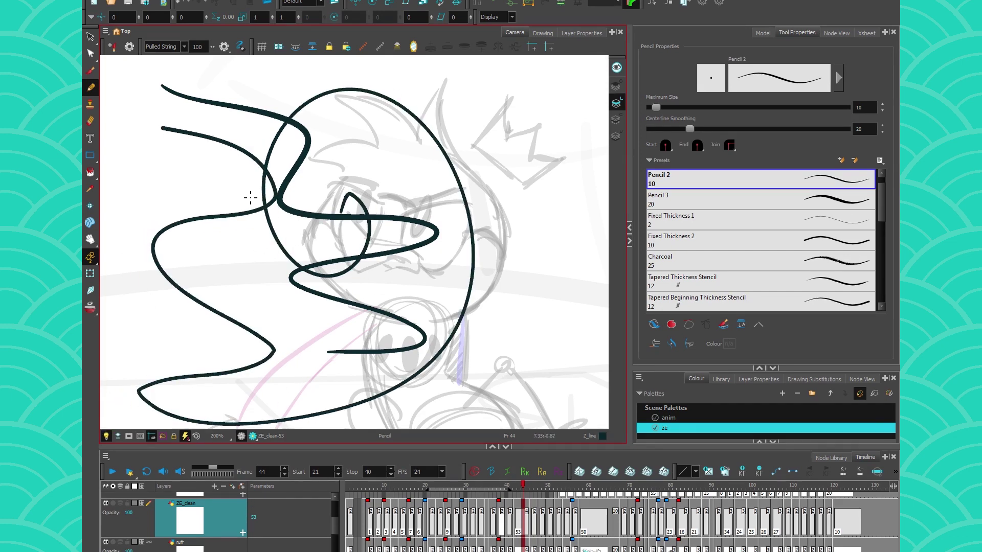
Select and delete all the stabilizer test strokes on the drawing
left_click(90, 38)
key("ctrl+a")
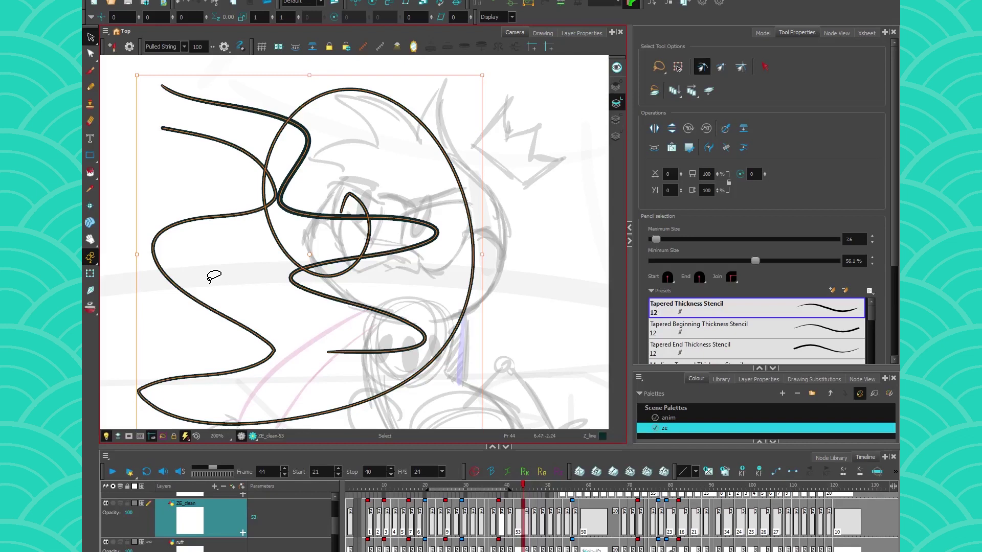
key("Delete")
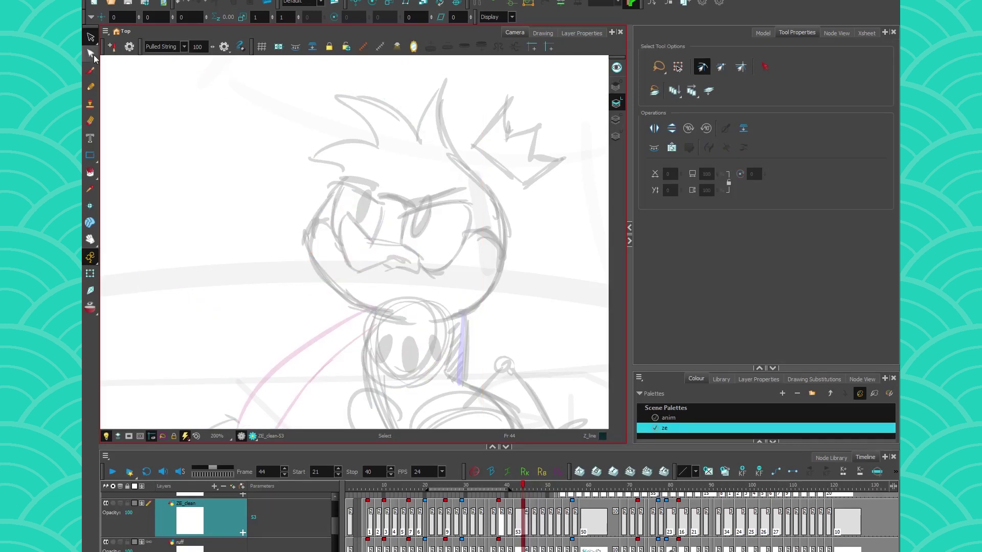
Open the Brush tool's Pen Pressure Feel settings and bend both ends of the curve downward for a softer response to light pressure
left_click(90, 71)
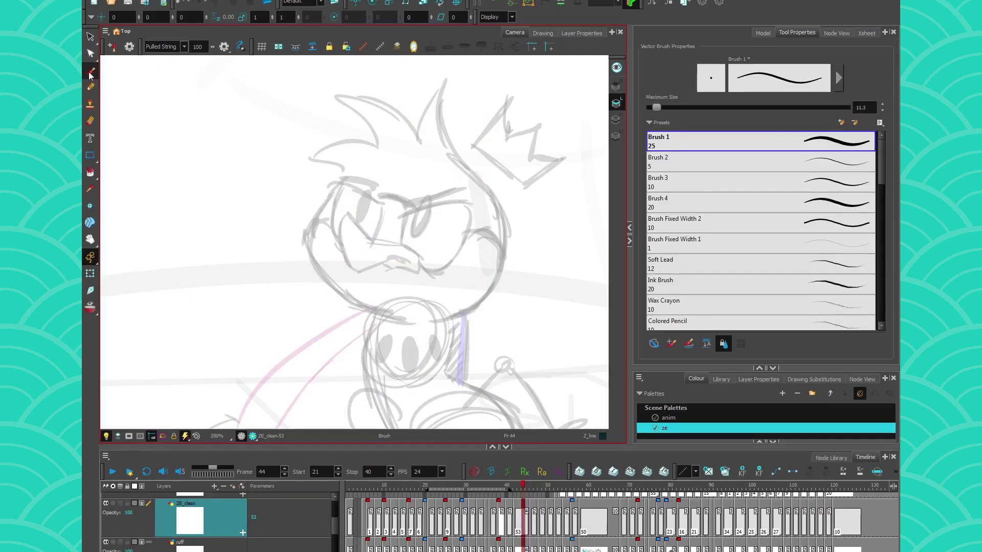
left_click(241, 46)
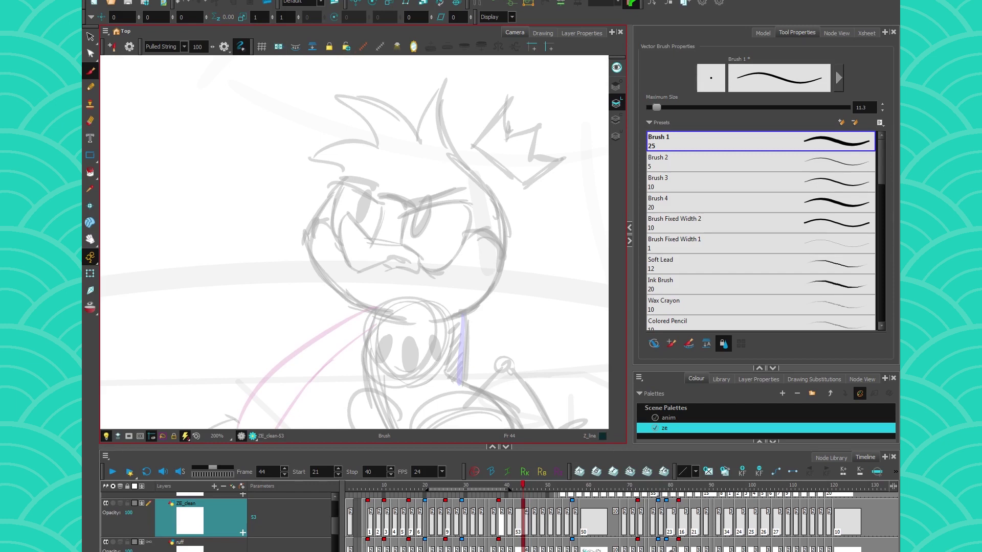
left_click_drag(946, 103, 454, 102)
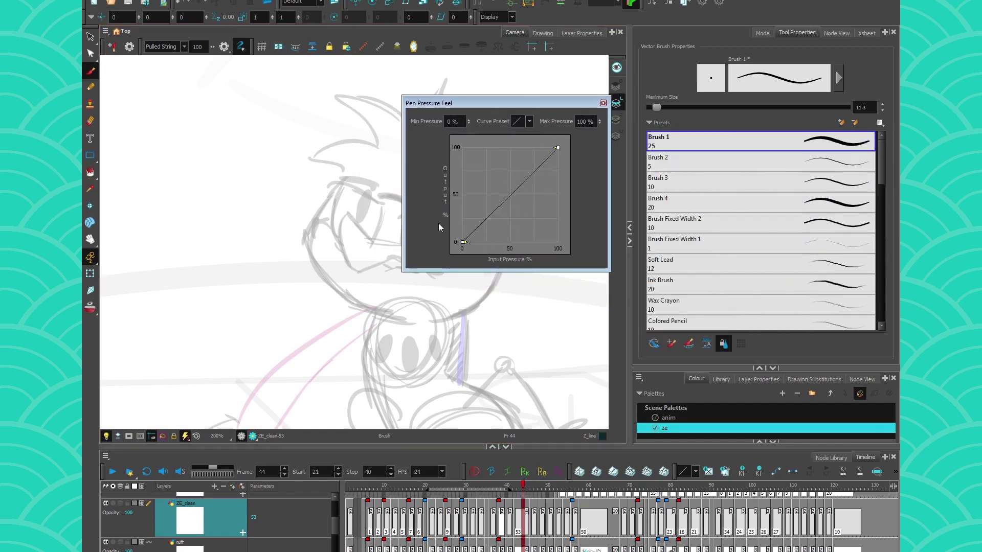
left_click_drag(469, 246, 524, 253)
left_click_drag(559, 153, 554, 210)
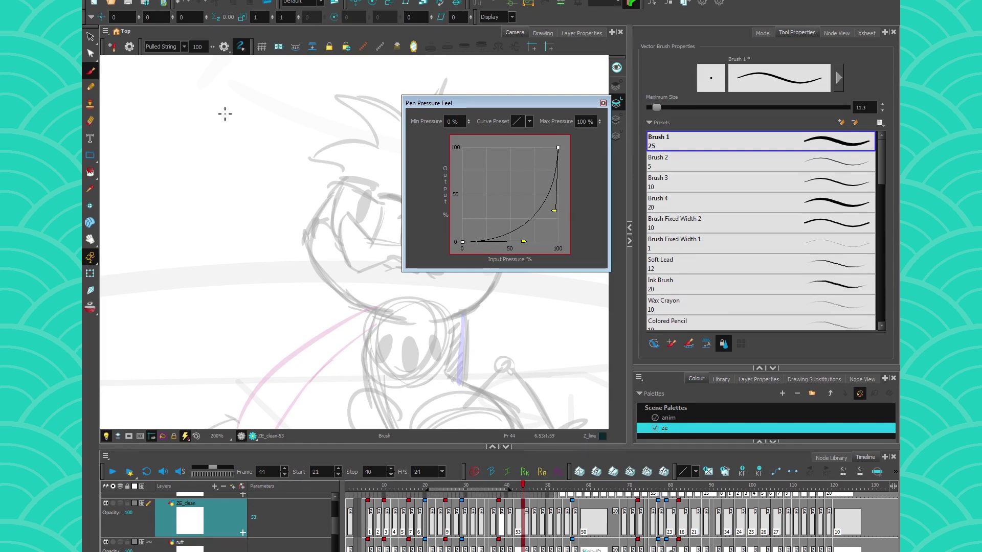
Draw Brush test strokes beside the head to try the pressure curve, switching the stabilizer to Stabilizer Off
left_click_drag(220, 96, 247, 138)
left_click(184, 46)
left_click(161, 58)
mouse_move(201, 114)
left_mouse_down()
mouse_move(229, 159)
mouse_move(190, 173)
left_mouse_up()
mouse_move(271, 128)
left_mouse_down()
mouse_move(283, 292)
mouse_move(305, 355)
left_mouse_up()
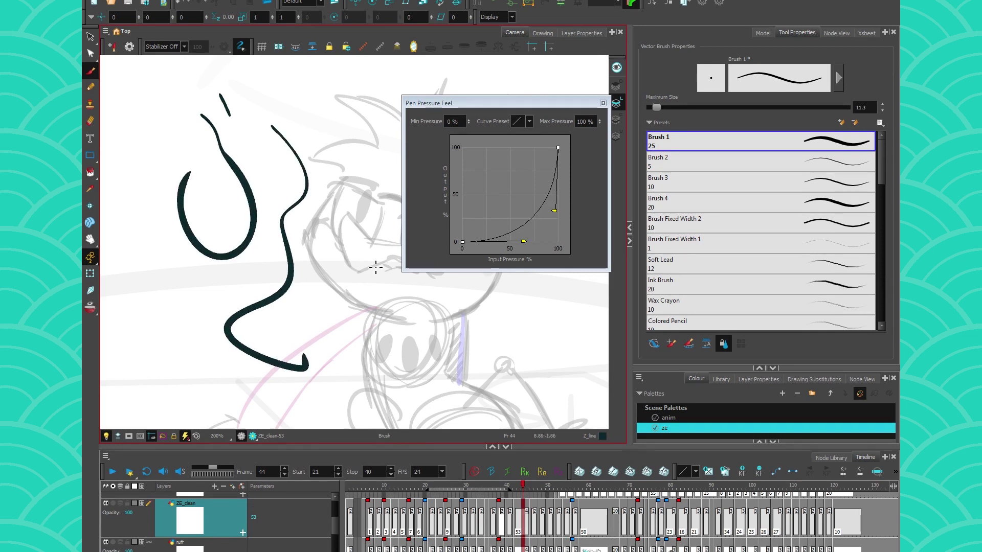
Raise the Min Pressure to 25% and draw Brush test ovals over the ruff and both eyes
left_click_drag(463, 242, 486, 242)
left_click_drag(449, 103, 522, 99)
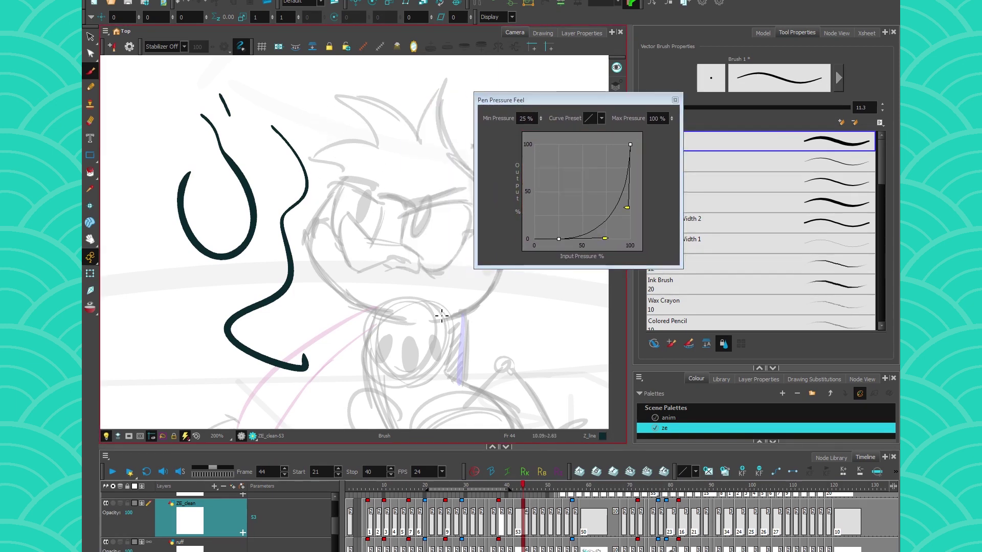
mouse_move(455, 365)
left_mouse_down()
mouse_move(456, 340)
mouse_move(451, 365)
left_mouse_up()
mouse_move(415, 238)
left_mouse_down()
mouse_move(421, 197)
mouse_move(412, 236)
left_mouse_up()
mouse_move(375, 204)
left_mouse_down()
mouse_move(369, 185)
mouse_move(362, 223)
left_mouse_up()
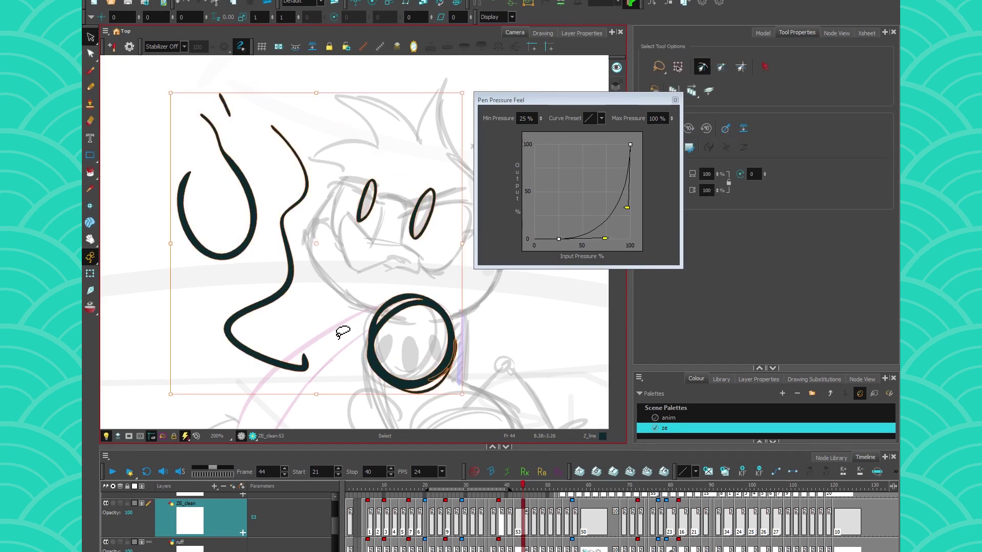
Activate the Pencil tool and set its stabilizer to Average with a strength of 18
left_click(91, 88)
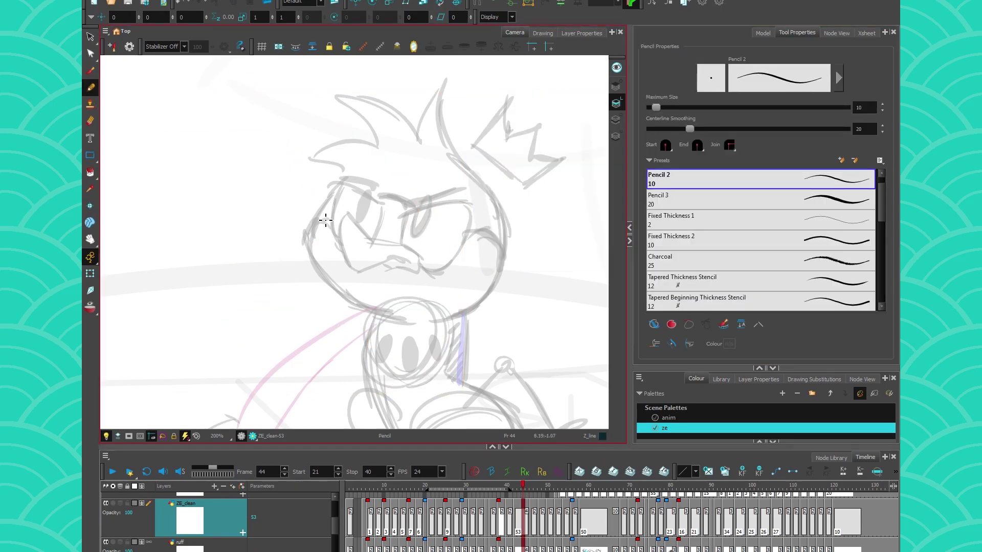
left_click(163, 47)
left_click(152, 64)
left_click_drag(216, 50, 172, 64)
Ink the crown with straight Pencil 2 strokes that overshoot each other at every corner
scroll(495, 128, "up", 3)
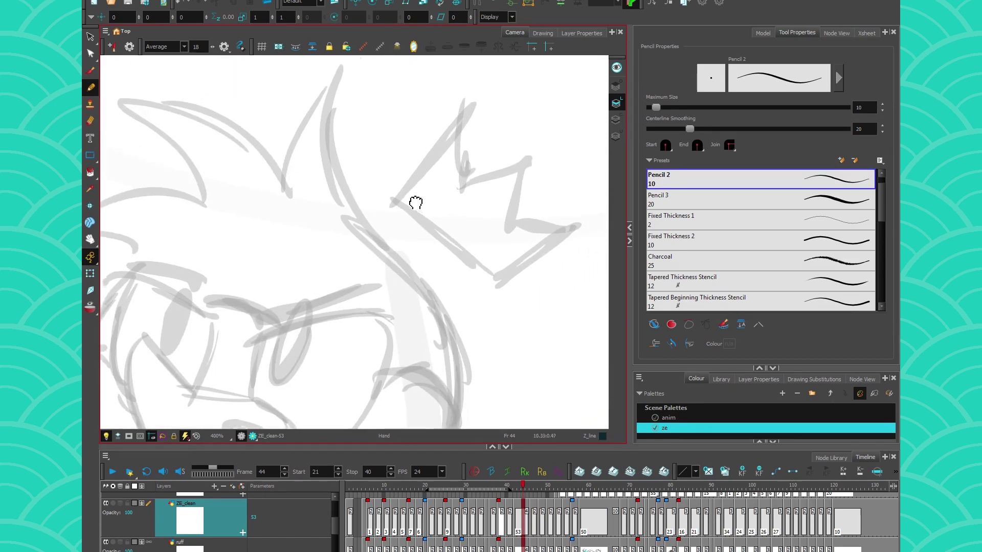
left_click_drag(489, 83, 382, 230)
left_click_drag(446, 72, 457, 209)
left_click_drag(544, 161, 440, 194)
mouse_move(520, 124)
left_mouse_down()
mouse_move(500, 244)
mouse_move(587, 235)
left_mouse_up()
left_click_drag(603, 202, 482, 303)
left_click_drag(359, 177, 532, 327)
key("space")
left_click_drag(451, 251, 443, 256)
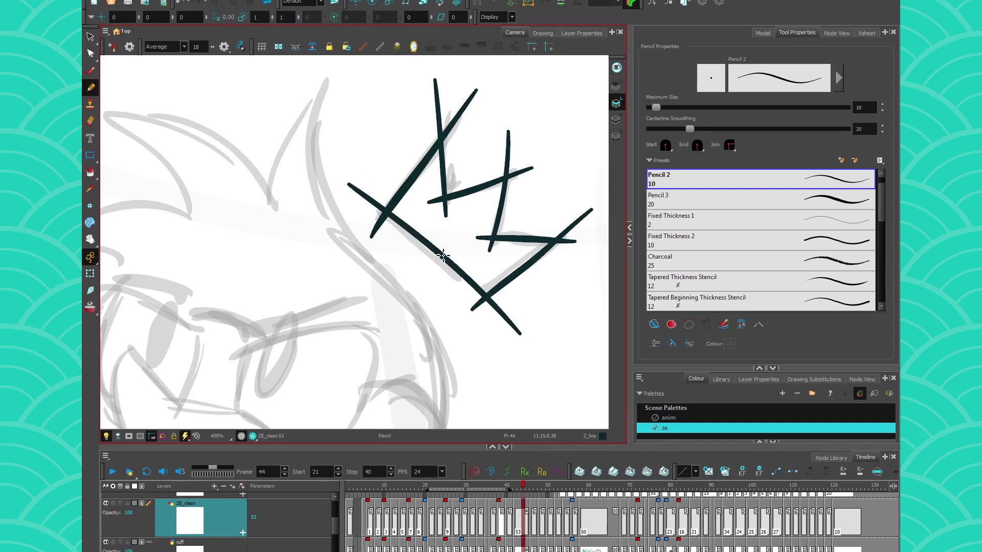
Try trimming the overshooting line ends at the crown's tallest point with the Cutter set to Tip Style: Bevel
left_click(91, 37)
left_click(116, 49)
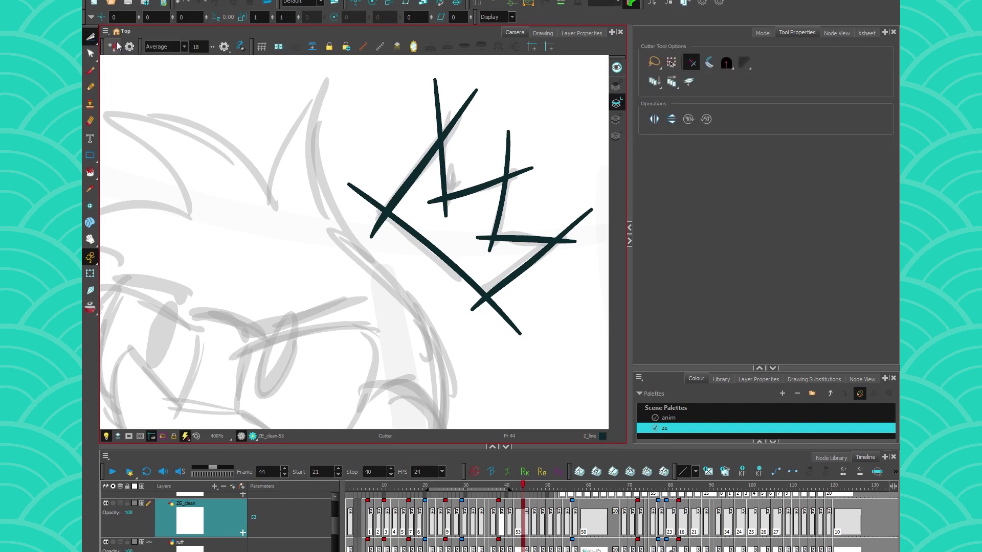
left_click(726, 63)
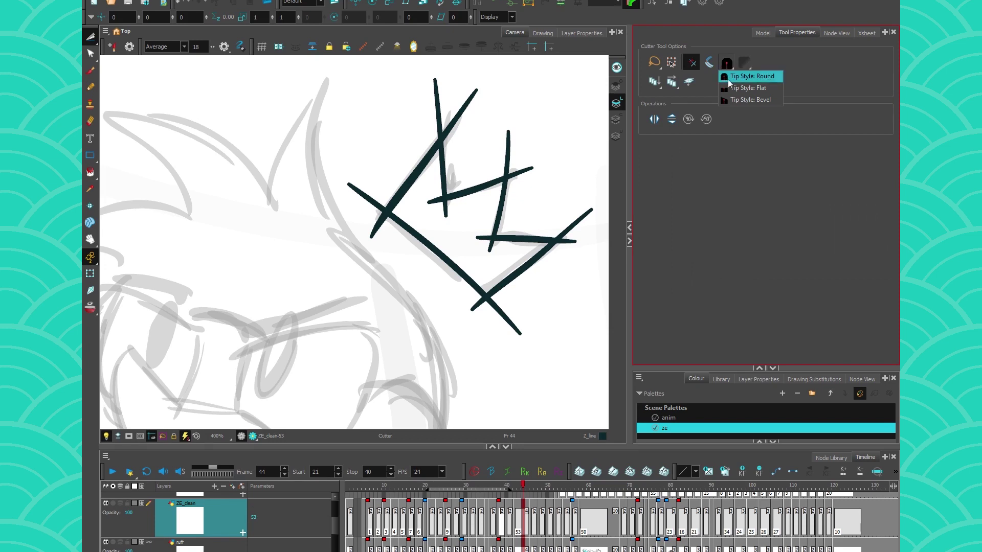
left_click(728, 101)
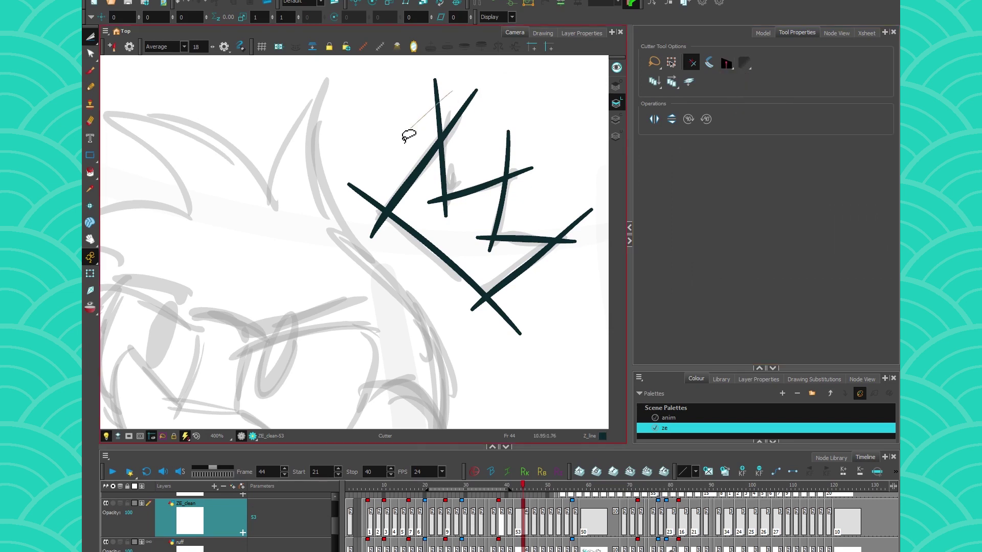
left_click_drag(427, 105, 438, 70)
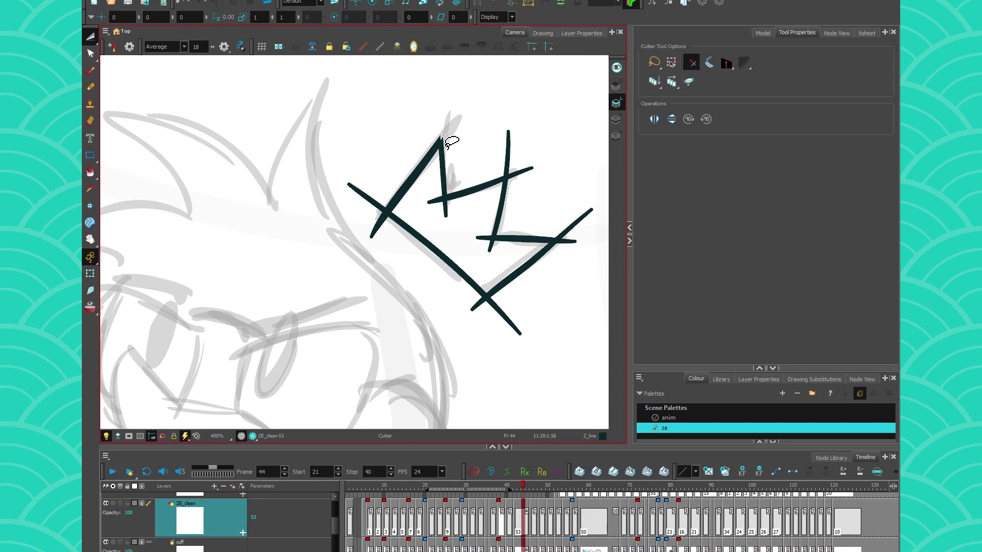
Inspect the trimmed crown point up close and undo the bevel cuts
scroll(442, 138, "up", 3)
scroll(443, 148, "up", 2)
scroll(434, 162, "down", 5)
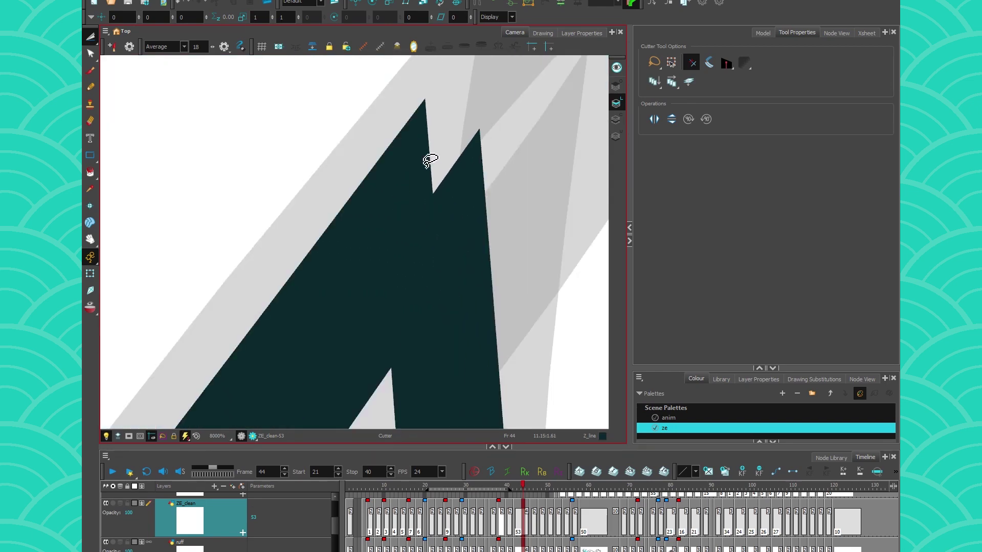
scroll(424, 177, "down", 1)
key("ctrl+z")
key("ctrl+z")
Trim the crown's overshooting line ends at every corner with the Cutter set to Tip Style: Round, and show the strokes' centre lines
left_click(727, 63)
left_click(732, 78)
left_click_drag(443, 125, 393, 179)
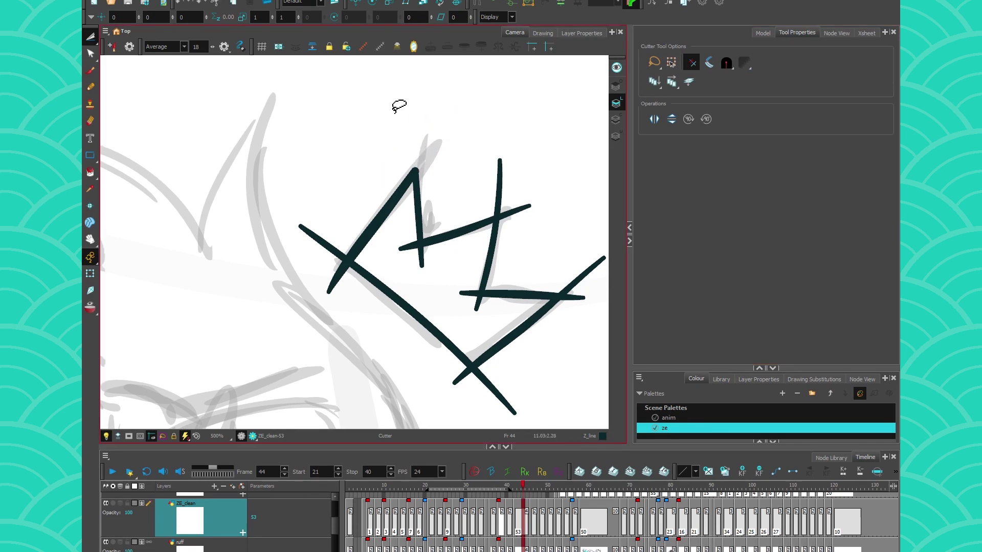
left_click_drag(304, 245, 366, 306)
left_click_drag(467, 172, 534, 170)
left_click_drag(518, 189, 513, 261)
left_click_drag(554, 258, 589, 288)
left_click_drag(582, 286, 544, 324)
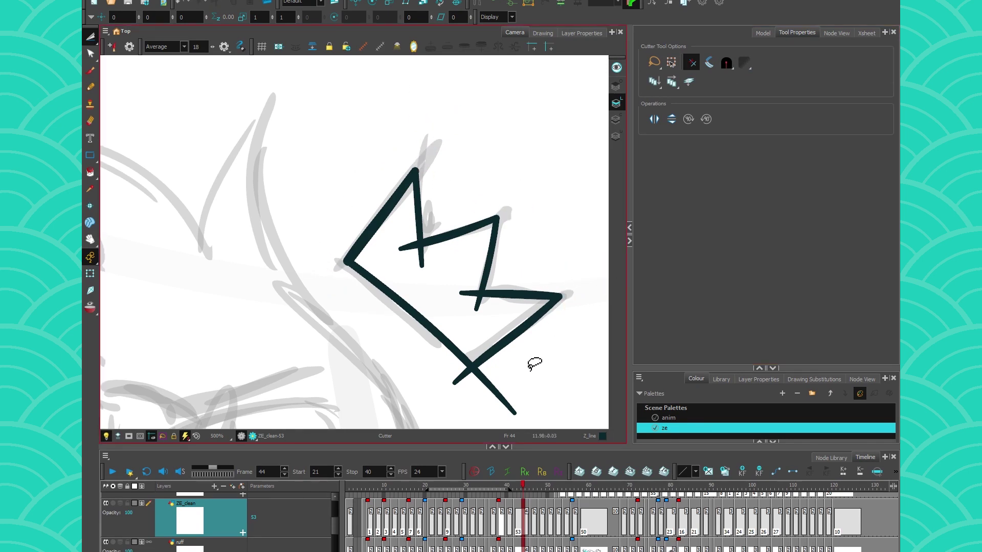
left_click_drag(504, 386, 448, 376)
mouse_move(404, 241)
left_mouse_down()
mouse_move(471, 336)
mouse_move(404, 242)
left_mouse_up()
key("1")
key("k")
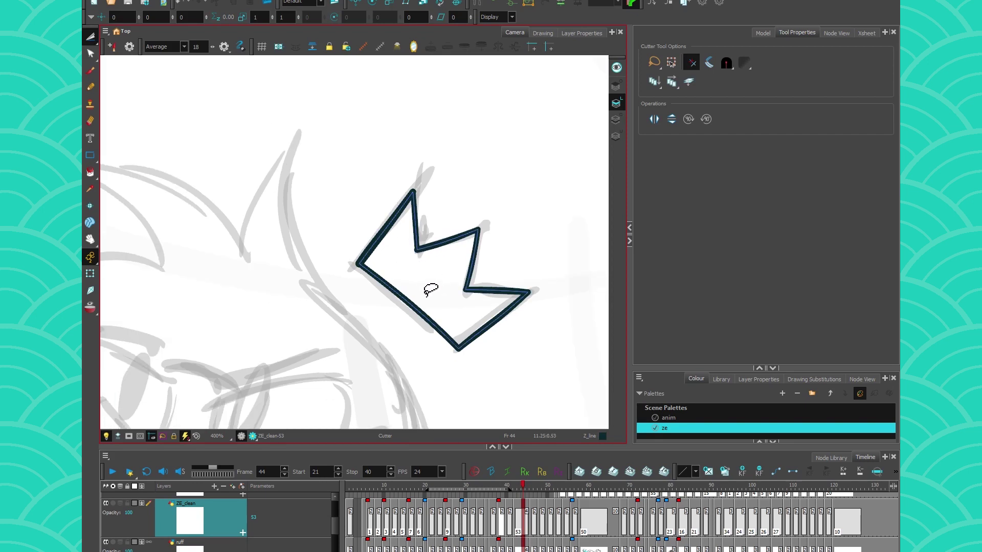
Undo all the round-tip cuts made on the crown's overshooting lines
key("ctrl+z")
key("ctrl+z")
key("ctrl+z")
key("ctrl+z")
key("ctrl+z")
key("ctrl+z")
key("ctrl+z")
key("ctrl+z")
key("ctrl+z")
key("ctrl+z")
key("ctrl+z")
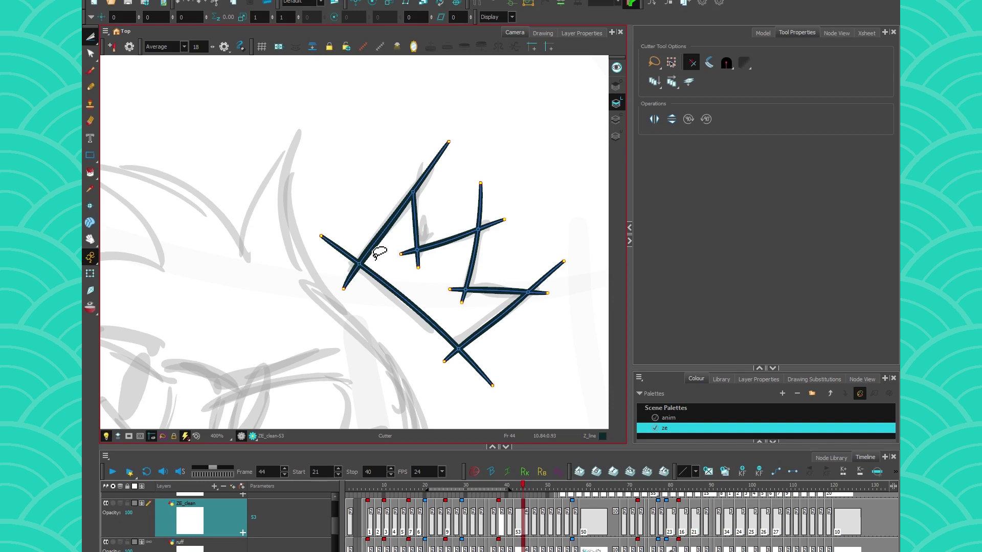
key("ctrl+z")
Activate the Pencil and use the temporary Cutter override to trim the overshooting line ends at every corner of the crown
left_click(92, 89)
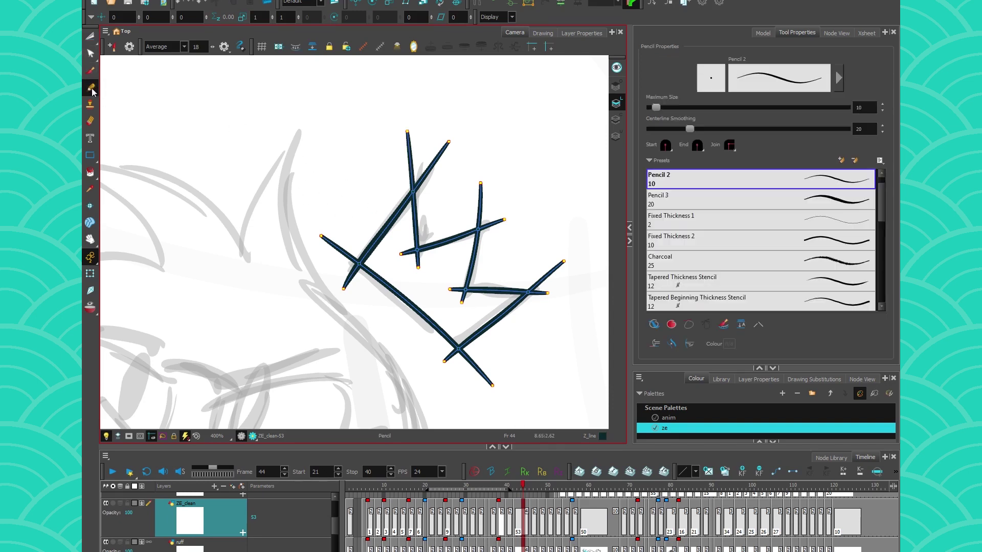
key("alt+t")
left_click_drag(429, 150, 361, 197)
left_click_drag(436, 203, 410, 108)
left_click_drag(352, 229, 331, 271)
left_click_drag(332, 271, 385, 312)
left_click_drag(460, 212, 492, 205)
left_click(486, 225)
left_click(545, 277)
left_click(538, 292)
left_click(475, 368)
left_click(450, 357)
left_click(455, 291)
left_click_drag(452, 295, 468, 300)
mouse_move(406, 245)
left_mouse_down()
mouse_move(403, 262)
mouse_move(426, 262)
left_mouse_up()
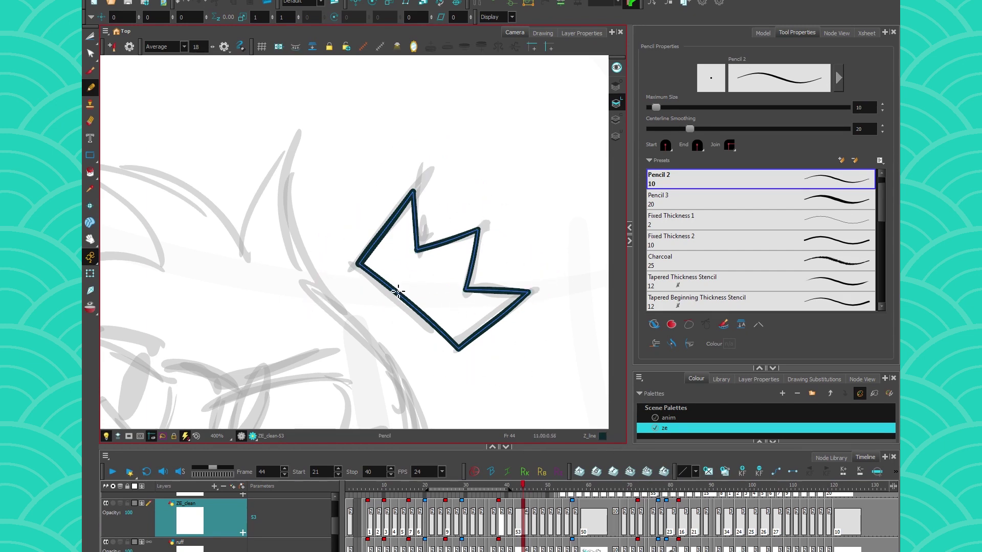
Ink both sides of the head and the hair spikes with Pencil 2 strokes that cross at the tips
left_click_drag(367, 214, 186, 285)
left_click_drag(278, 351, 192, 225)
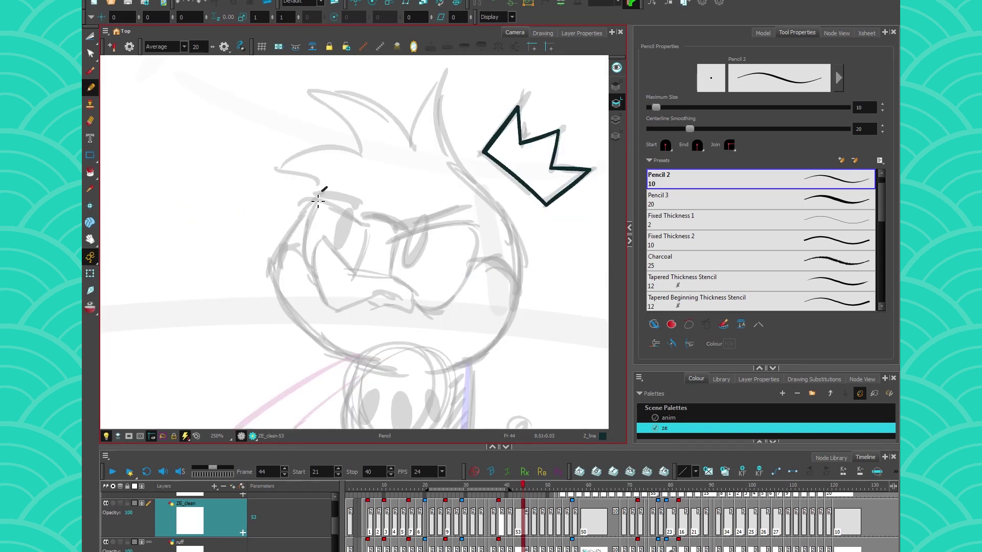
mouse_move(327, 188)
left_mouse_down()
mouse_move(309, 337)
mouse_move(372, 364)
left_mouse_up()
mouse_move(326, 199)
left_mouse_down()
mouse_move(266, 172)
mouse_move(368, 158)
mouse_move(359, 170)
mouse_move(290, 89)
mouse_move(407, 128)
mouse_move(420, 156)
left_mouse_up()
mouse_move(409, 156)
left_mouse_down()
mouse_move(407, 134)
mouse_move(451, 71)
mouse_move(522, 320)
mouse_move(437, 373)
left_mouse_up()
Trim the overshooting line ends at the hair tips and between the hair spikes using the temporary Cutter override
key("alt+t")
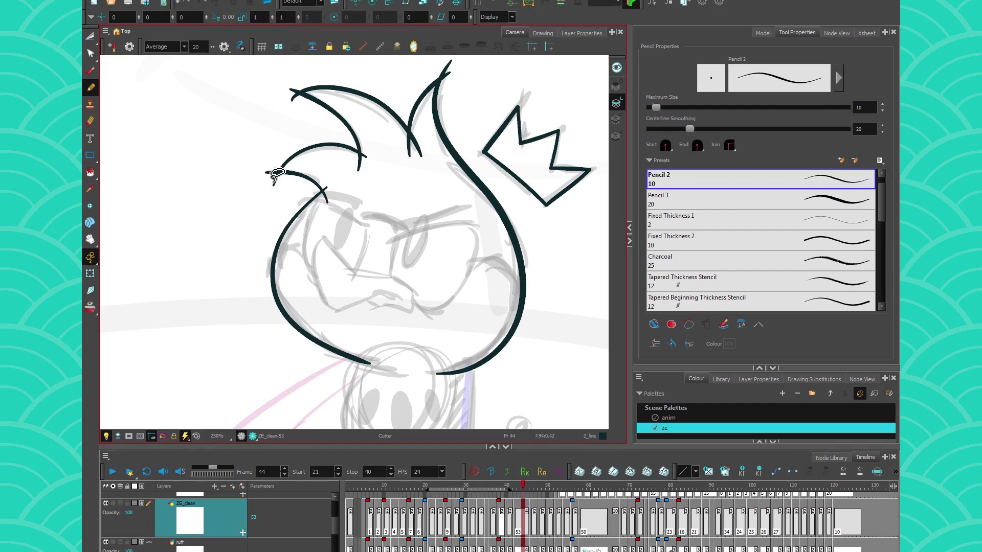
left_click_drag(289, 103, 300, 91)
mouse_move(324, 189)
left_mouse_down()
mouse_move(331, 195)
mouse_move(365, 158)
mouse_move(418, 146)
left_mouse_up()
left_click_drag(441, 69, 444, 87)
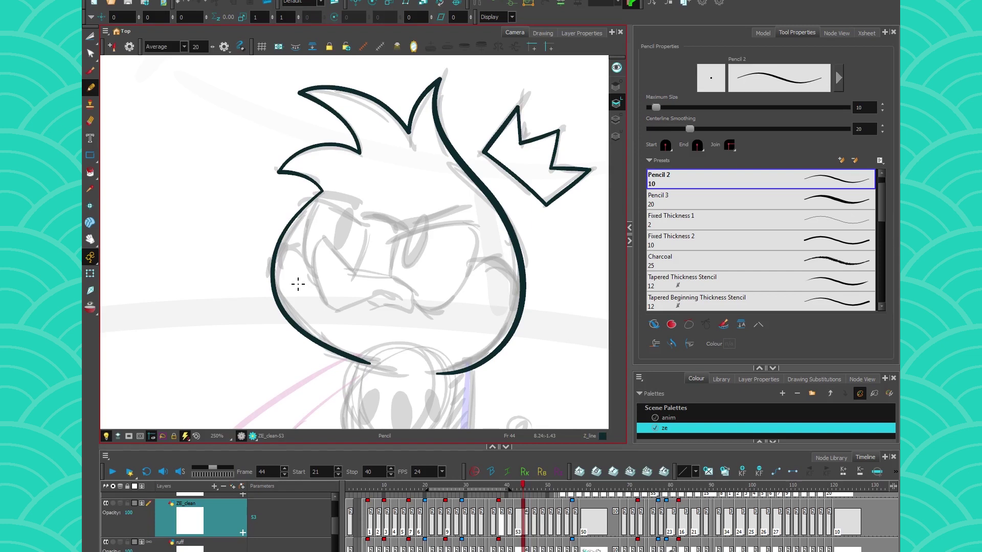
Ink the neck, back and belly outline below the head with Pencil 2, redoing the first neck stroke
left_click_drag(272, 352, 274, 209)
left_click_drag(320, 282, 302, 215)
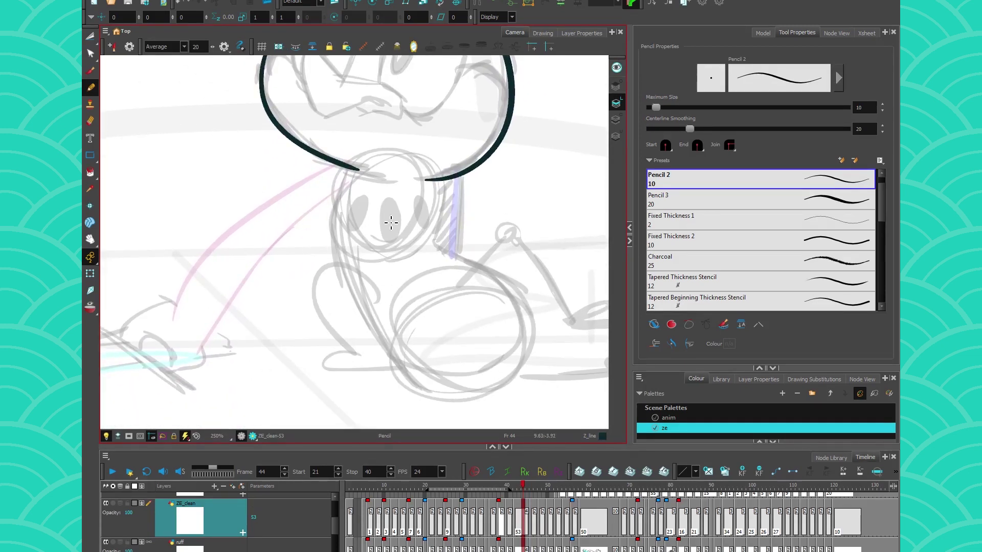
mouse_move(437, 153)
left_mouse_down()
mouse_move(447, 207)
mouse_move(431, 251)
left_mouse_up()
key("ctrl+z")
mouse_move(438, 150)
left_mouse_down()
mouse_move(427, 255)
mouse_move(458, 255)
mouse_move(522, 377)
mouse_move(358, 309)
mouse_move(358, 137)
left_mouse_up()
left_click_drag(336, 283, 355, 323)
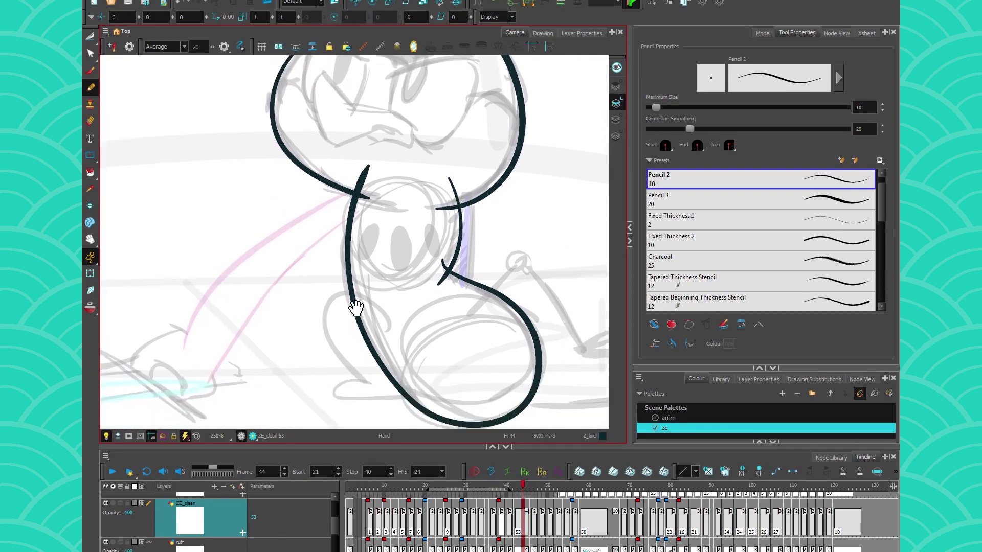
Trim the neck lines overshooting into the head and the back line's end where it meets the neck
left_click_drag(376, 179, 342, 168)
left_click_drag(467, 182, 424, 208)
left_click_drag(446, 251, 436, 284)
key("space")
left_click_drag(410, 371, 317, 312)
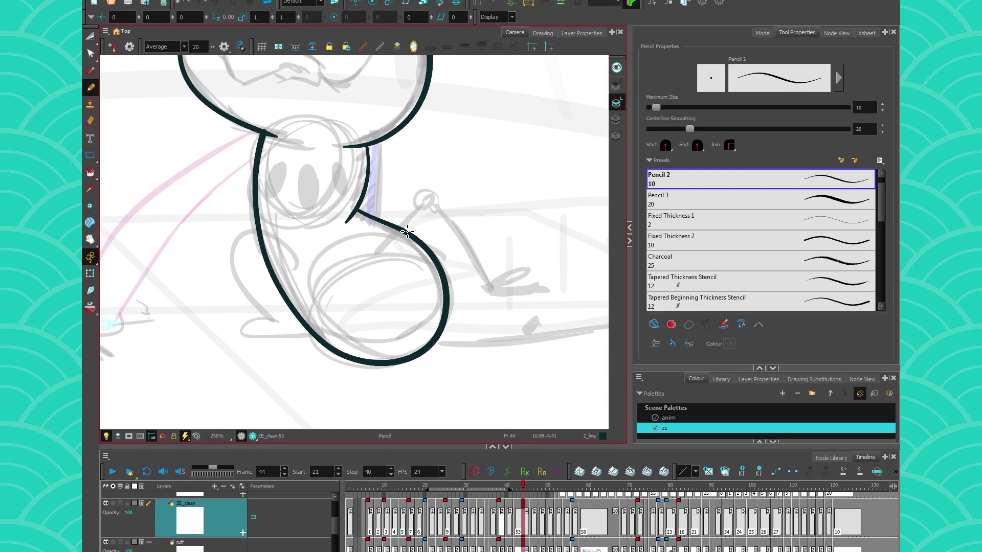
Try inking the bent limb beside the belly as two parallel angled lines with Pencil 2
mouse_move(384, 248)
left_mouse_down()
mouse_move(429, 195)
mouse_move(492, 299)
mouse_move(399, 259)
mouse_move(464, 254)
mouse_move(487, 305)
mouse_move(380, 229)
mouse_move(327, 231)
left_mouse_up()
key("space")
key("ctrl")
left_click_drag(301, 332, 237, 228, "ctrl+alt")
key("space")
Try inking the outstretched leg's upper and lower lines from the belly to the foot with Pencil 2, redoing strokes that miss the sketch
mouse_move(338, 254)
left_mouse_down()
mouse_move(339, 182)
mouse_move(436, 312)
left_mouse_up()
mouse_move(320, 134)
left_mouse_down()
mouse_move(350, 194)
mouse_move(436, 313)
left_mouse_up()
key("ctrl+z")
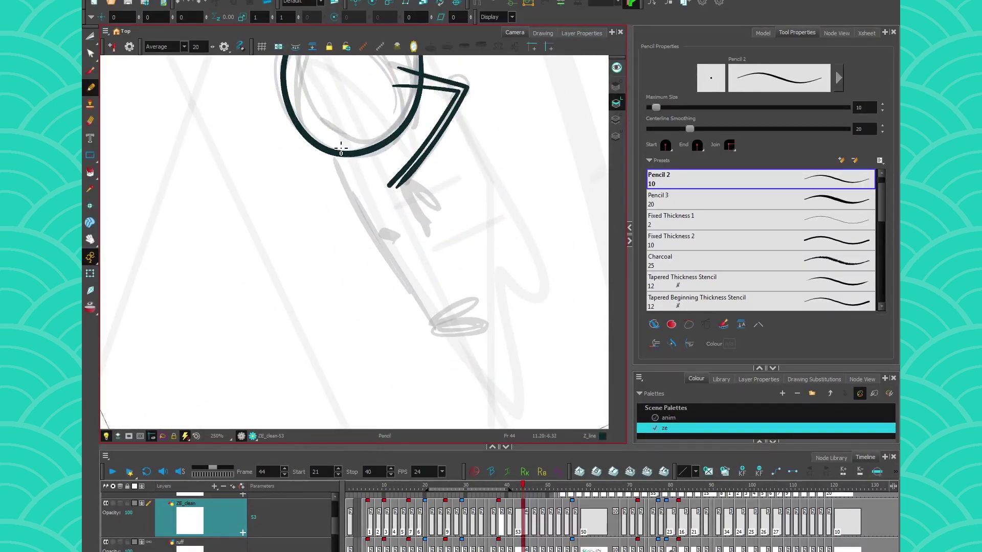
left_click_drag(366, 200, 438, 323)
left_click_drag(320, 135, 432, 333)
key("ctrl+z")
left_click_drag(321, 134, 435, 328)
left_click_drag(259, 250, 344, 358, "ctrl+alt")
mouse_move(342, 277)
left_mouse_down()
mouse_move(353, 331)
mouse_move(381, 328)
left_mouse_up()
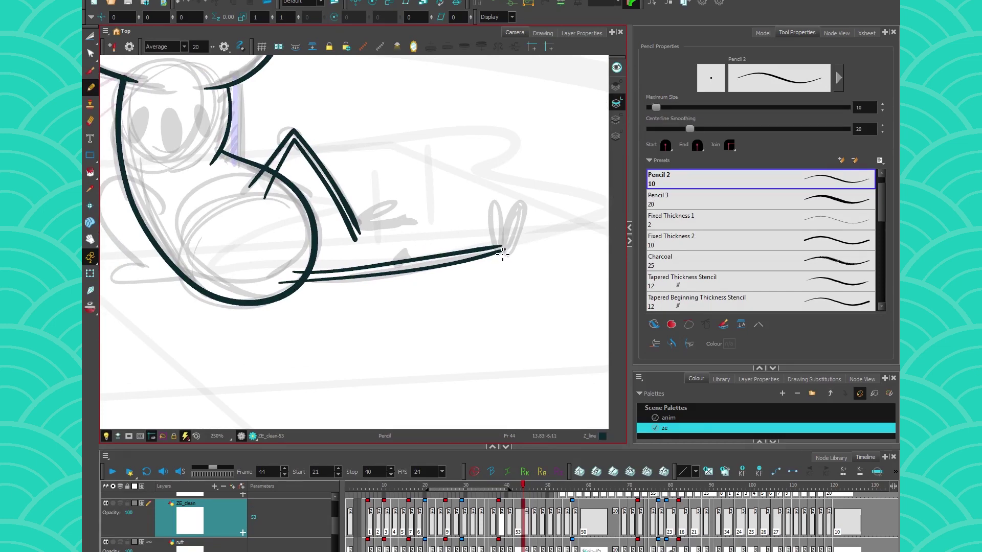
Try inking the heart-shaped foot at the end of the outstretched leg with Pencil 2, redoing the first attempts
scroll(501, 253, "up", 5)
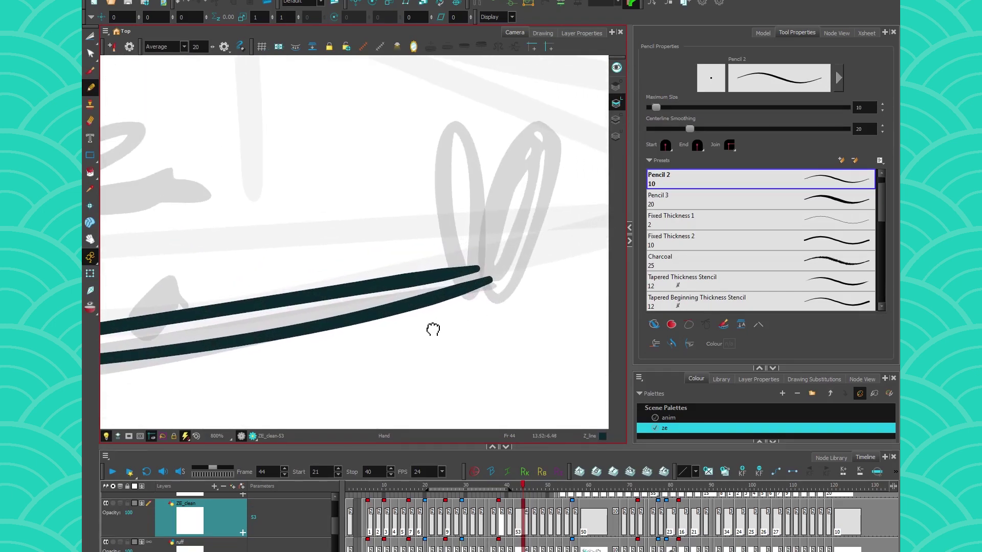
mouse_move(438, 239)
left_mouse_down()
mouse_move(535, 196)
mouse_move(481, 230)
mouse_move(430, 164)
mouse_move(435, 237)
left_mouse_up()
key("ctrl+z")
key("ctrl+z")
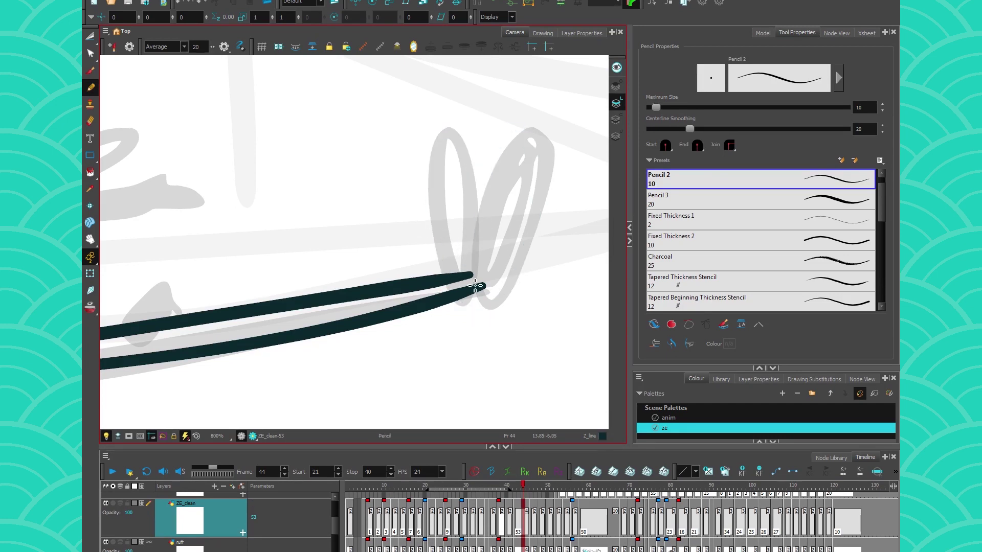
left_click_drag(493, 173, 469, 229)
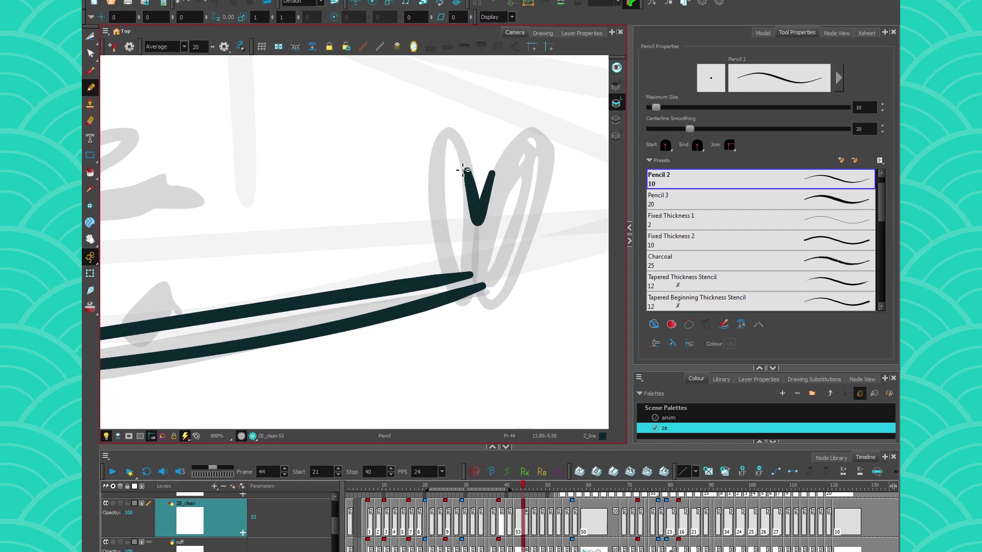
key("ctrl+z")
mouse_move(482, 225)
left_mouse_down()
mouse_move(454, 143)
mouse_move(484, 313)
mouse_move(530, 145)
mouse_move(478, 223)
left_mouse_up()
key("alt+s")
scroll(335, 266, "down", 2)
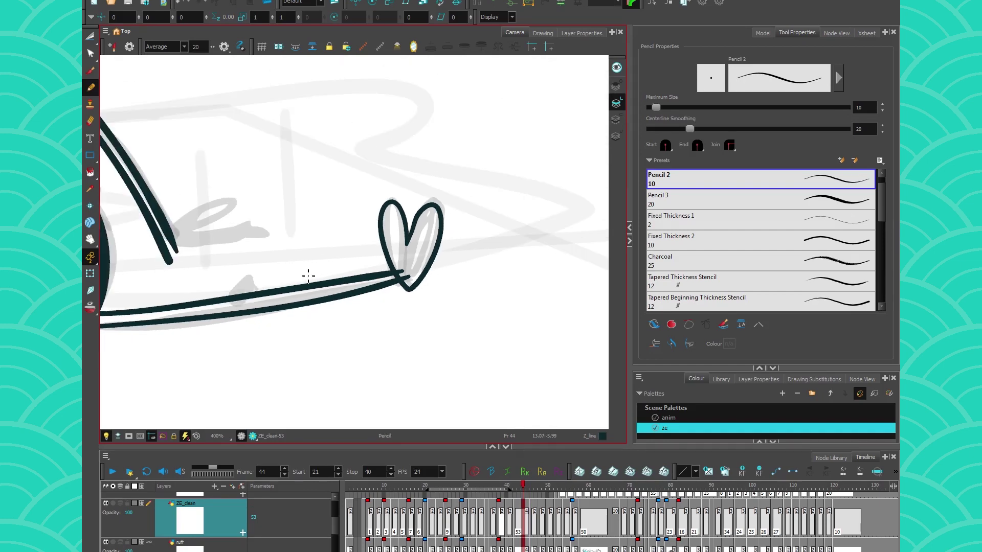
scroll(259, 287, "up", 2)
mouse_move(308, 262)
left_mouse_down()
mouse_move(480, 260)
mouse_move(387, 251)
mouse_move(450, 205)
mouse_move(312, 253)
left_mouse_up()
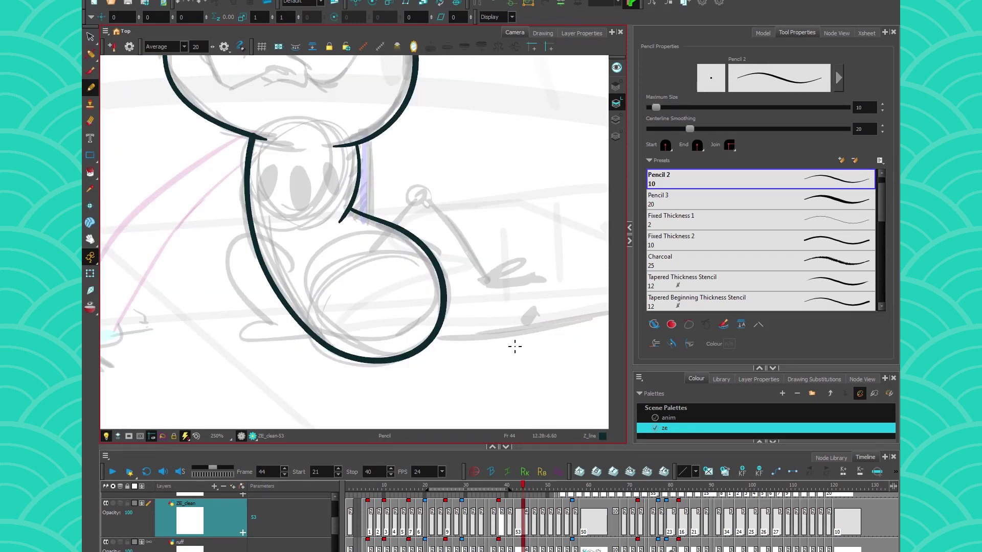
Compare the Brush, Pencil and Contour Editor tool properties and examine the Snap to Contour option
left_click(91, 75)
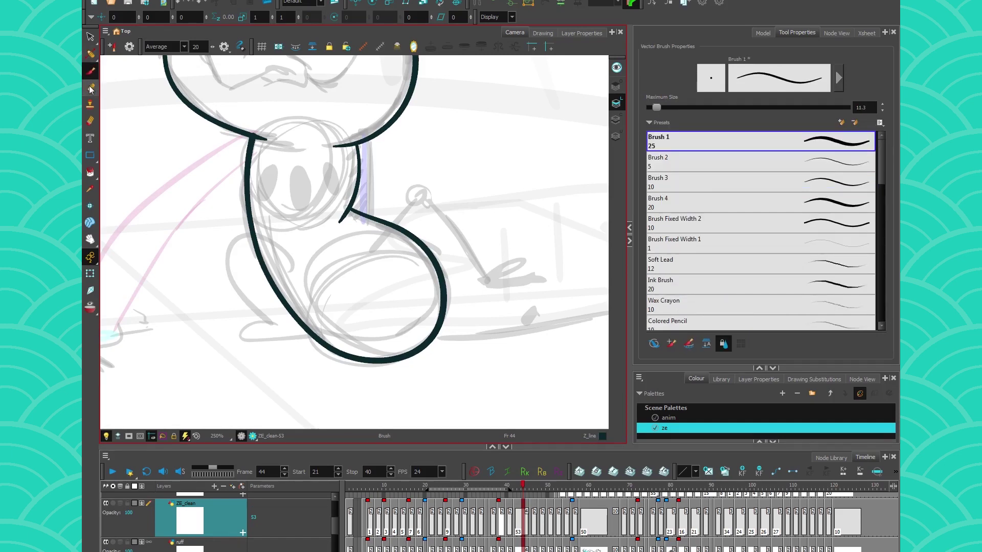
left_click(90, 87)
left_click(91, 54)
left_click(112, 54)
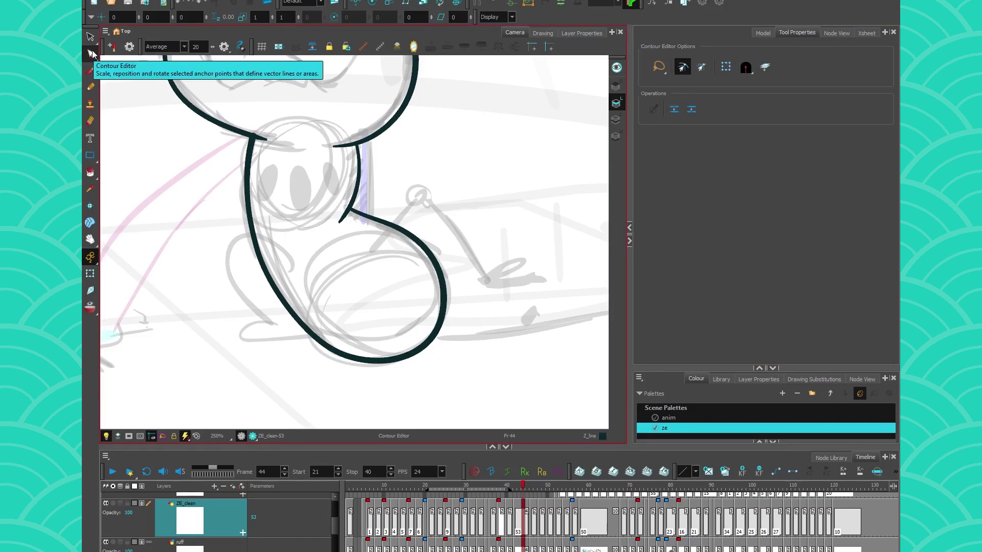
left_click(689, 70)
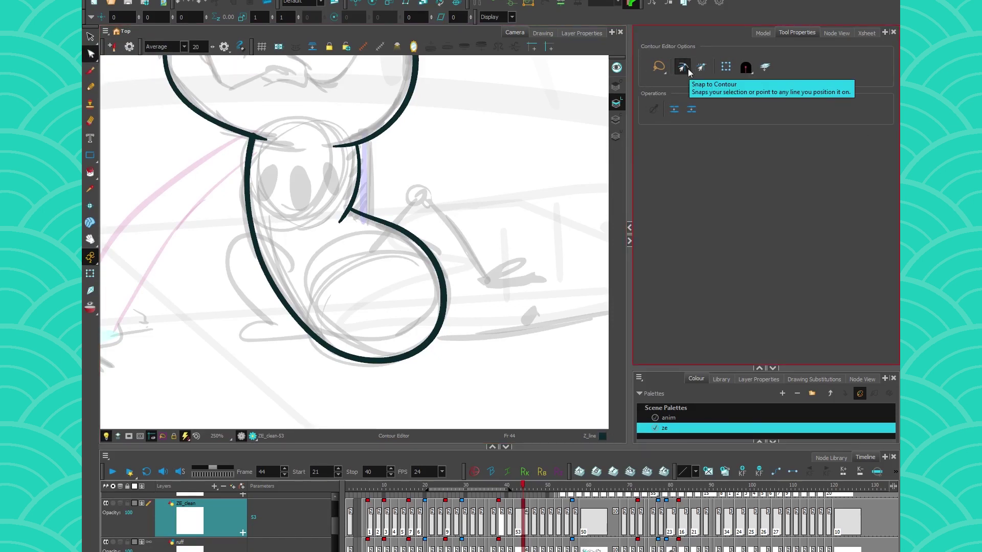
left_click(90, 87)
Draw a curved Pencil 2 line inside the body along the back and reshape its upper part with the Contour Editor
mouse_move(260, 148)
left_mouse_down()
mouse_move(264, 205)
mouse_move(365, 345)
left_mouse_up()
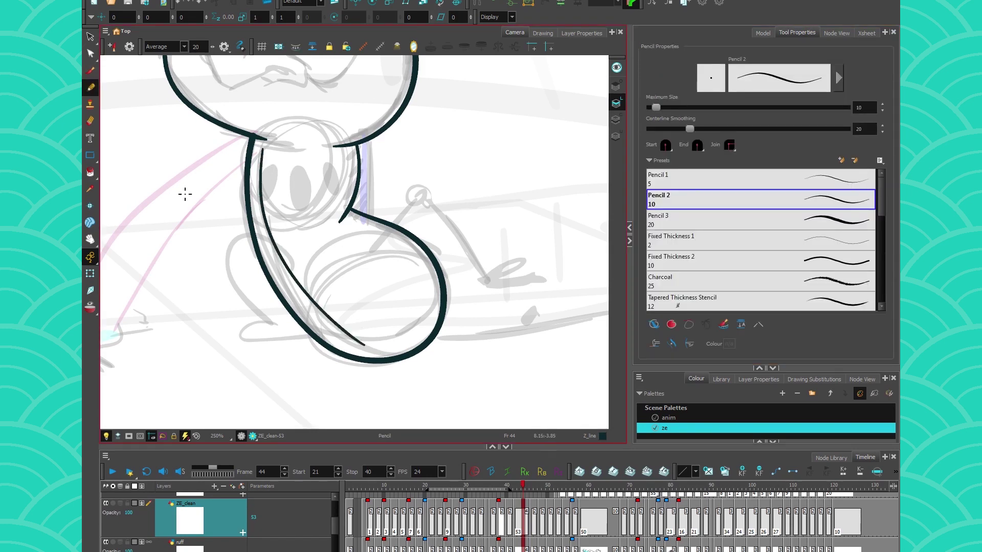
key("alt+q")
left_click(262, 152)
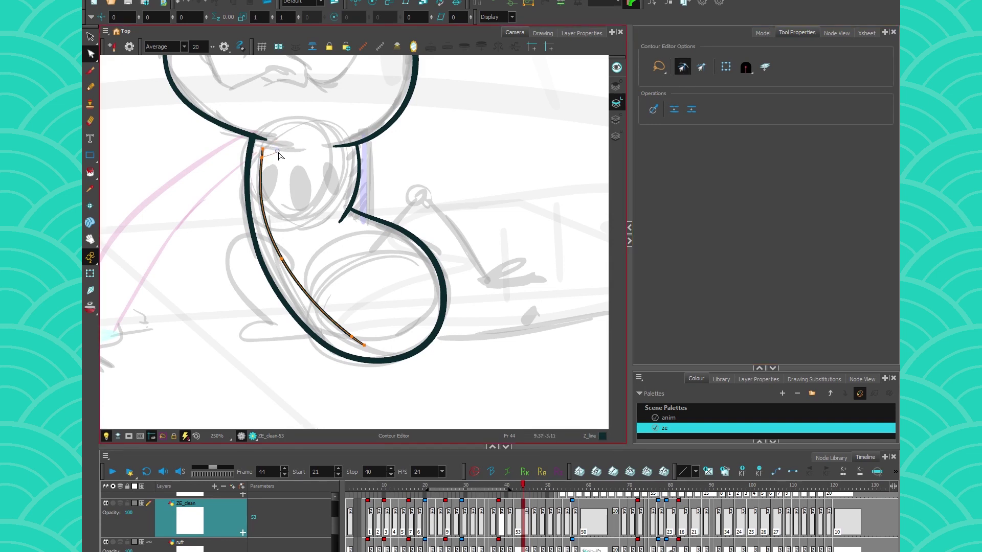
left_click_drag(263, 149, 270, 149)
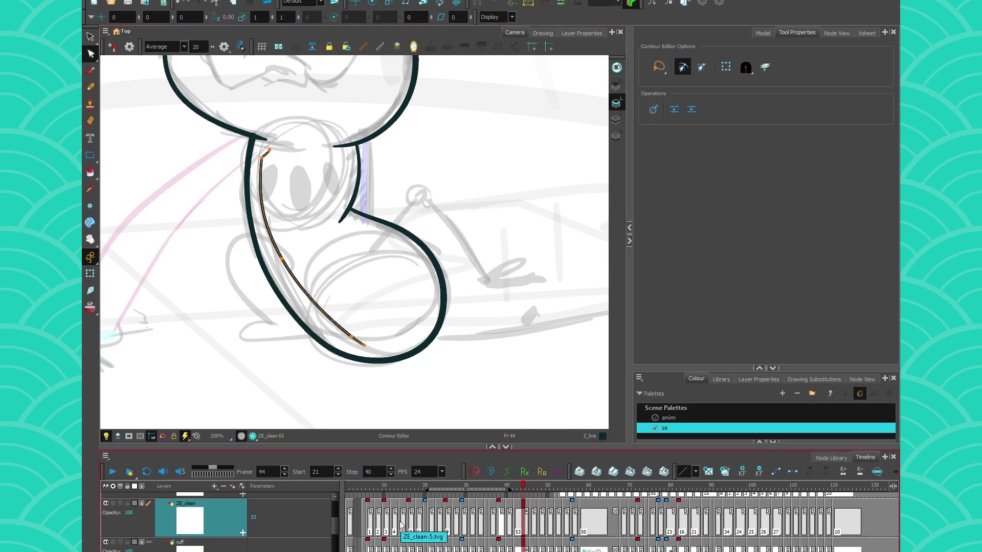
mouse_move(260, 175)
left_mouse_down()
mouse_move(268, 187)
mouse_move(264, 175)
left_mouse_up()
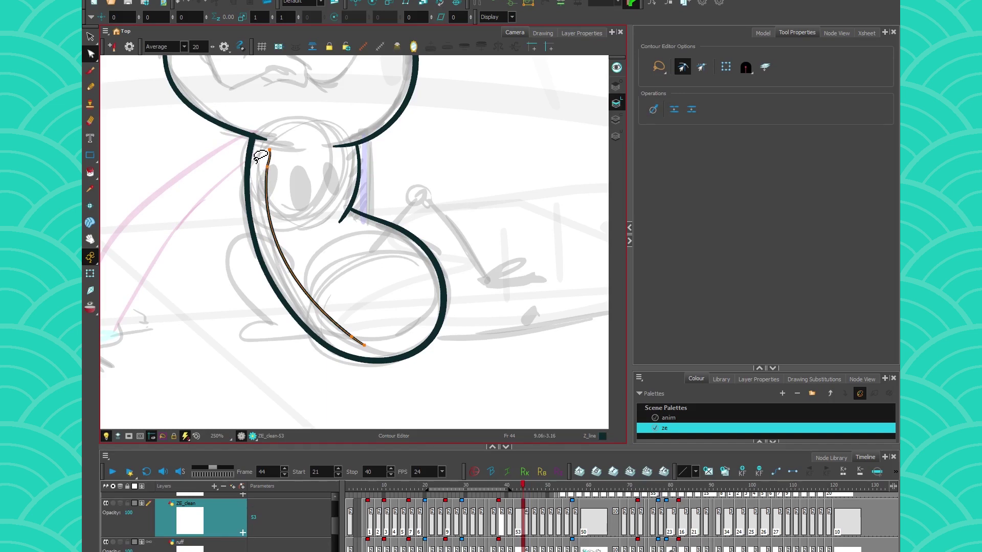
Examine the Lock All Others option for the ZE_clean layer without applying it
right_click(211, 505)
mouse_move(317, 352)
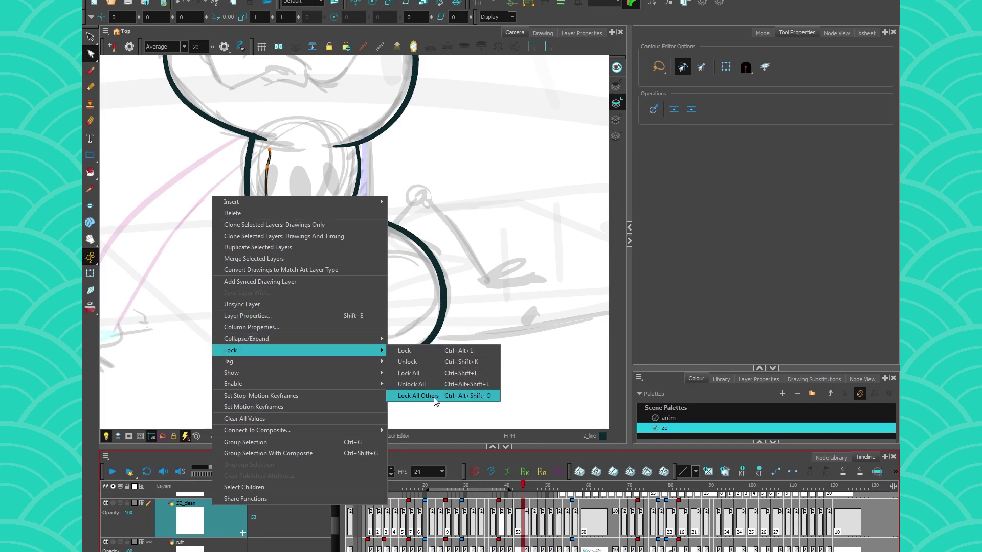
left_click(471, 37)
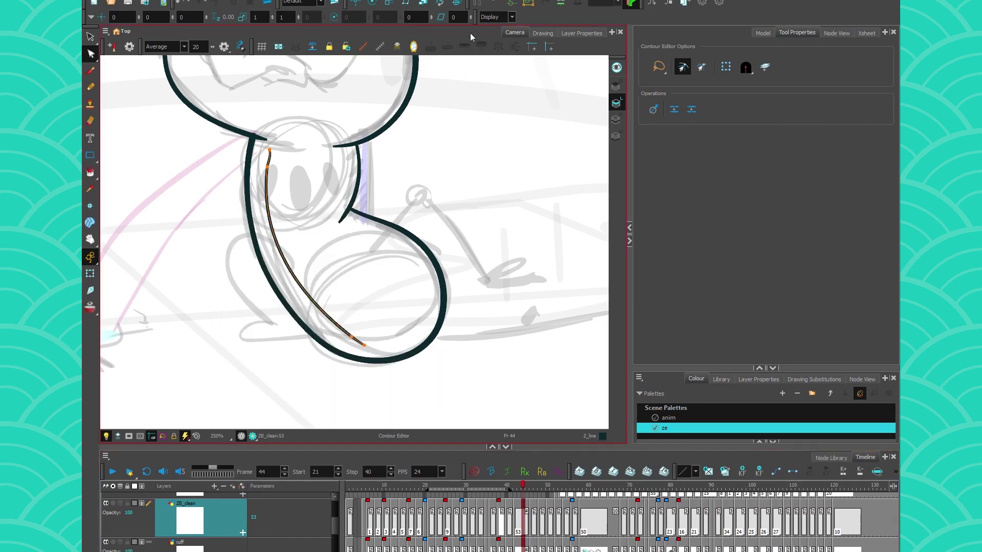
Switch to the Drawing view of the ZE_clean drawing and turn on the Light Table
left_click(542, 33)
scroll(566, 320, "up", 3)
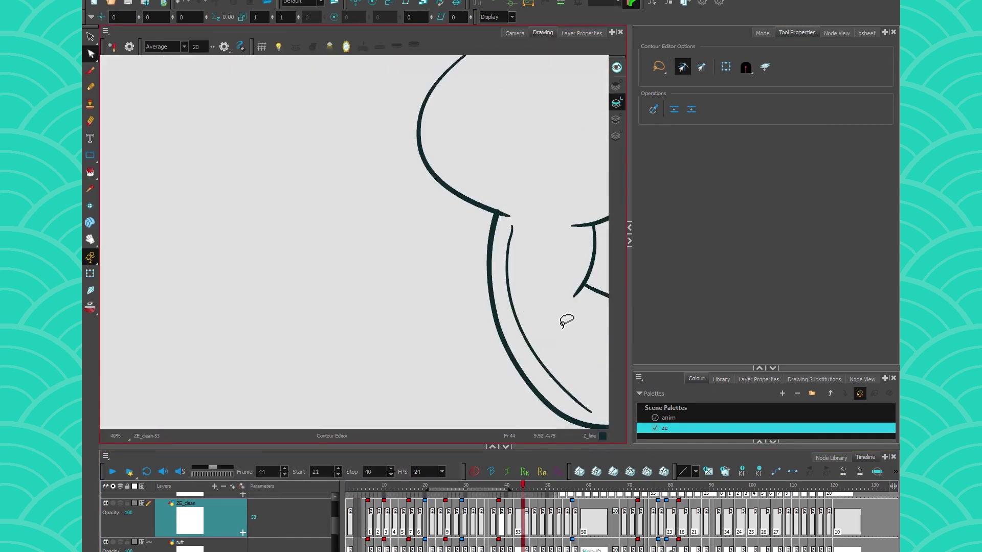
left_click_drag(478, 302, 243, 206)
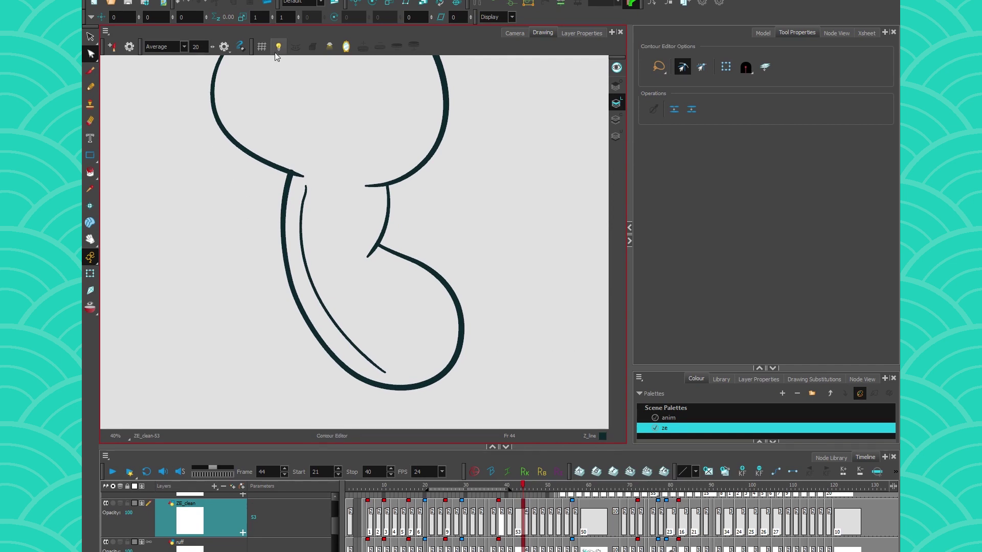
Draw a short test stroke with Brush 1 on the lower face, check its contour, and delete it
left_click(91, 70)
mouse_move(279, 92)
left_mouse_down()
mouse_move(275, 65)
mouse_move(287, 67)
left_mouse_up()
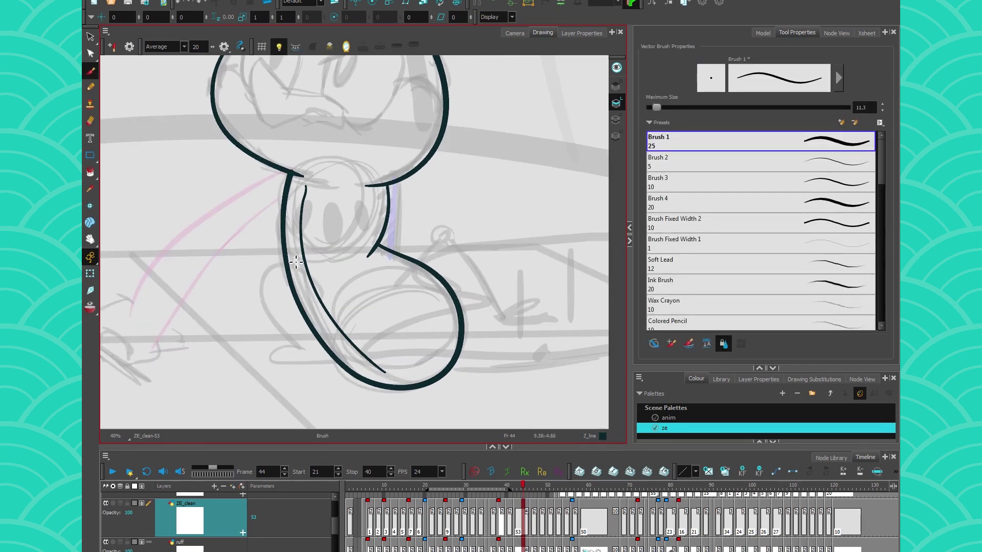
scroll(267, 208, "down", 1)
scroll(273, 148, "up", 4)
mouse_move(303, 193)
left_mouse_down()
mouse_move(280, 146)
mouse_move(301, 158)
mouse_move(292, 132)
left_mouse_up()
key("alt+q")
left_click(285, 149)
left_click(90, 36)
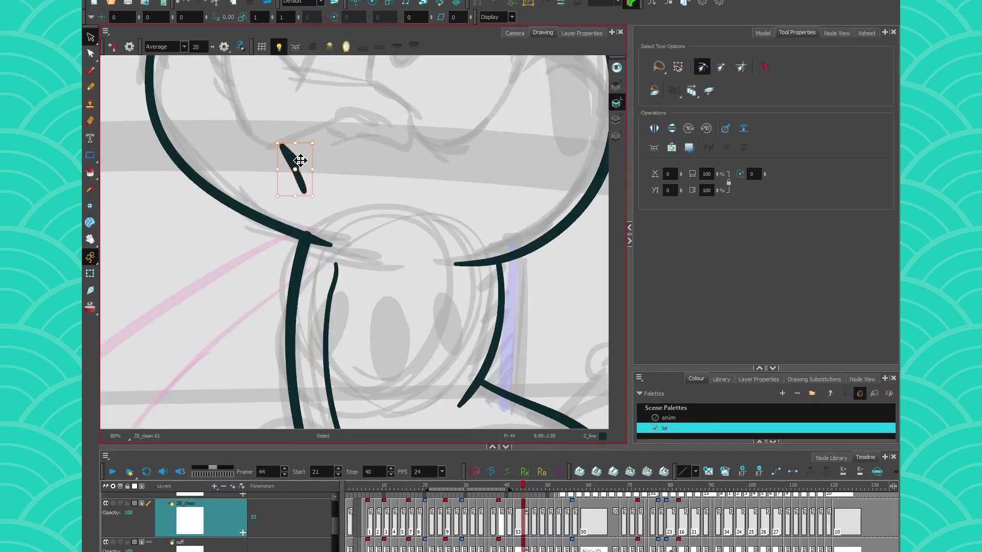
key("Delete")
Move the inner body line's upper end onto the head outline at the neck with the Contour Editor
left_click(89, 54)
left_click(335, 270)
left_click_drag(336, 264, 326, 246)
left_click(353, 279)
scroll(327, 283, "down", 4)
left_click_drag(328, 291, 321, 284)
left_click(341, 317)
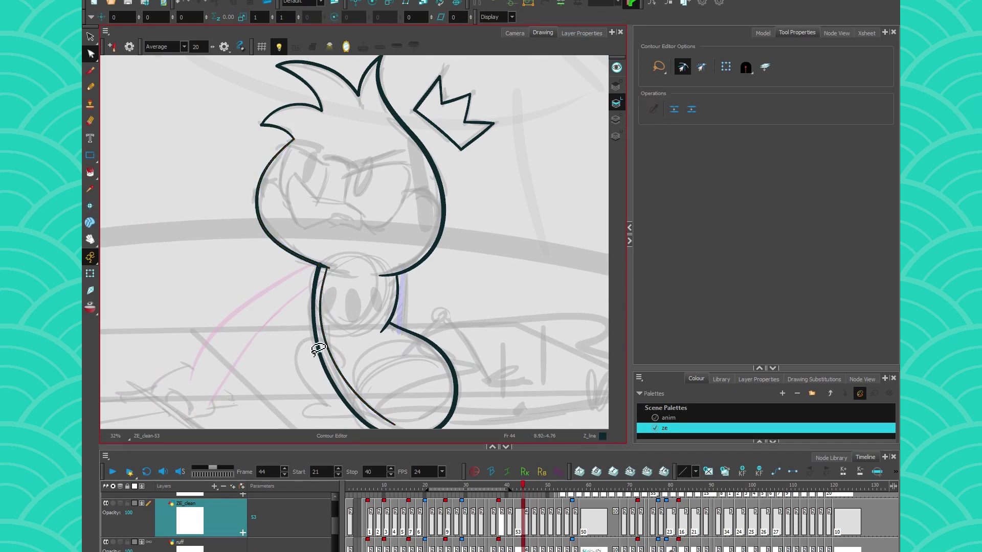
Attach the inner body line's lower end to the belly outline and bend the line into a deep curve
left_click_drag(286, 366, 260, 300)
scroll(330, 312, "up", 2)
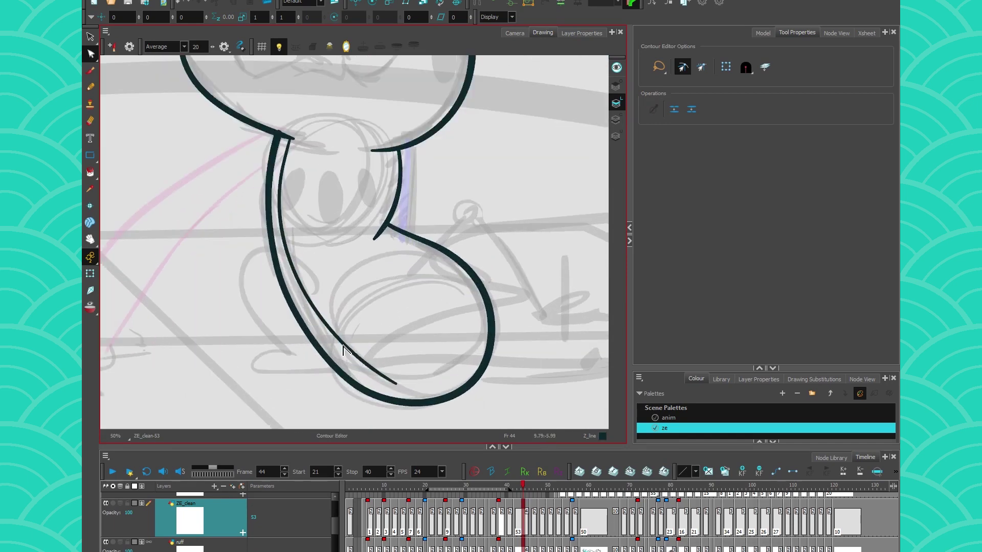
left_click_drag(400, 344, 374, 314)
left_click_drag(371, 354, 462, 267)
left_click_drag(389, 225, 386, 412)
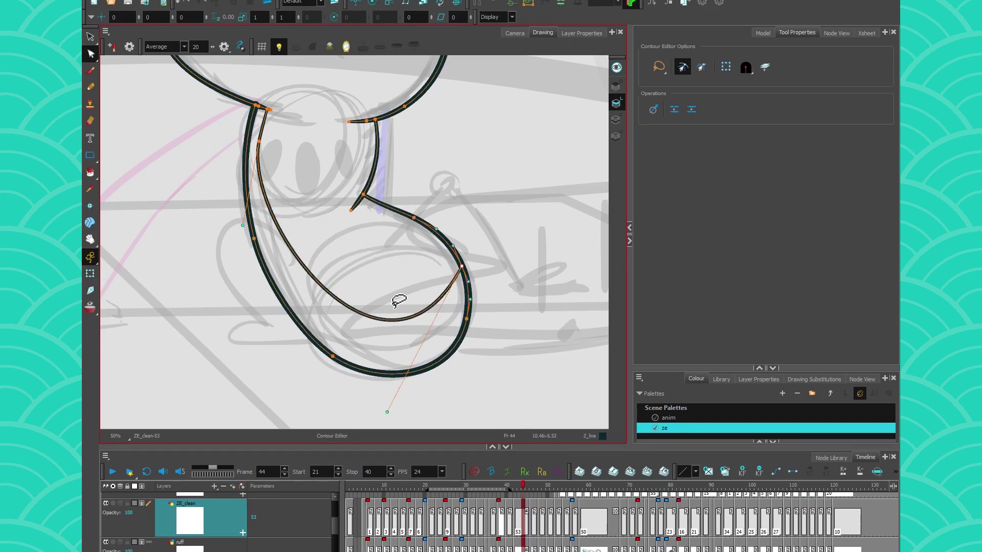
Delete the curved inner line from the body
left_click(90, 38)
left_click(268, 194)
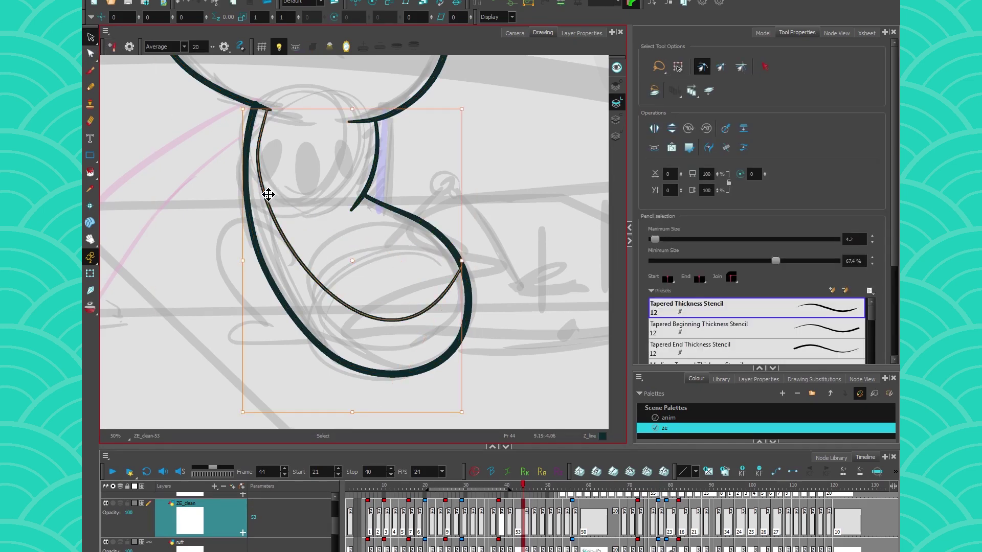
key("Delete")
Draw several short freehand test strokes with Pencil 2 in the empty area beside the character, then select and delete them
left_click(91, 87)
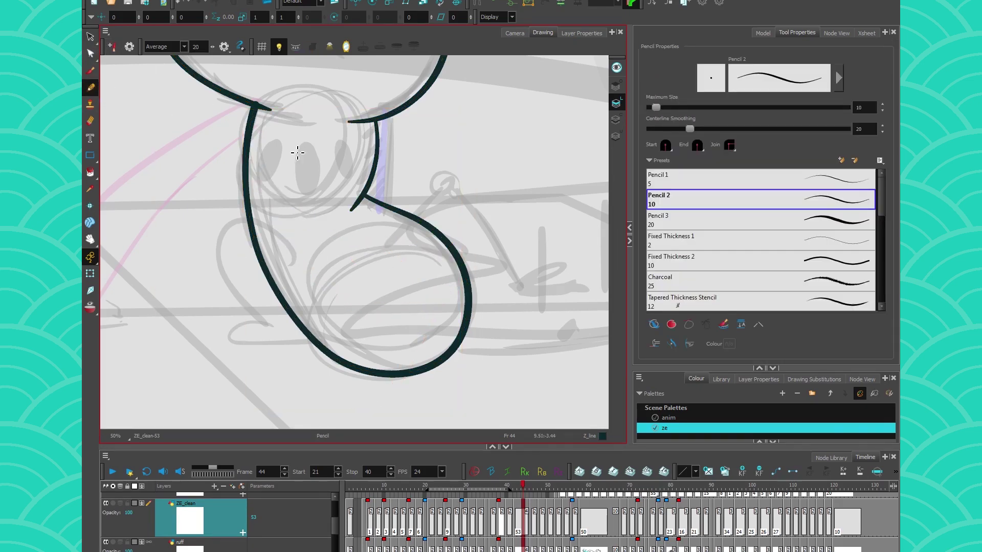
left_click_drag(192, 247, 431, 287)
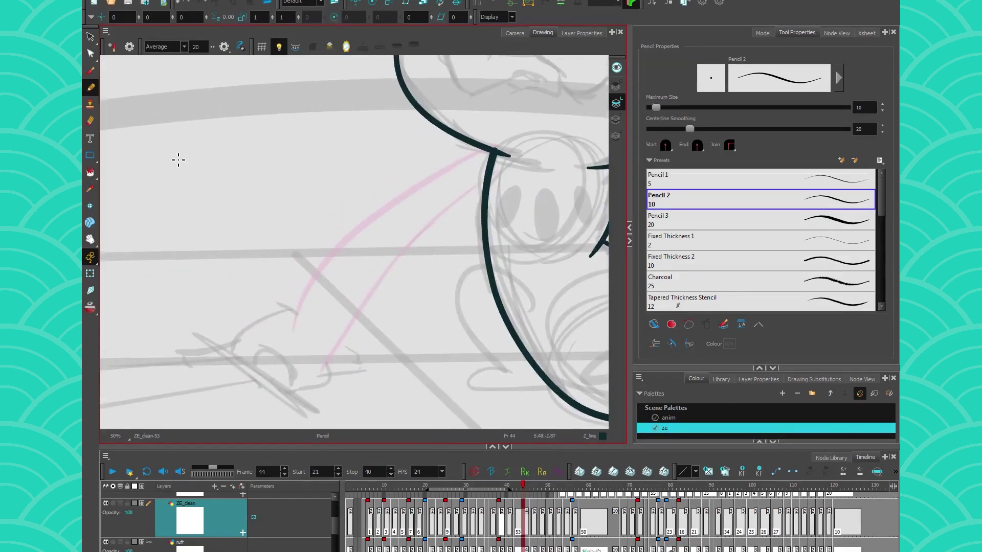
left_click_drag(204, 148, 204, 176)
left_click_drag(220, 125, 218, 177)
mouse_move(205, 159)
left_mouse_down()
mouse_move(231, 158)
mouse_move(242, 177)
left_mouse_up()
left_click_drag(244, 161, 263, 148)
left_click_drag(275, 116, 272, 178)
left_click_drag(173, 262, 205, 265)
left_click_drag(177, 238, 208, 236)
mouse_move(226, 203)
left_mouse_down()
mouse_move(224, 264)
mouse_move(253, 263)
left_mouse_up()
left_click_drag(234, 232, 283, 230)
key("alt+s")
mouse_move(163, 183)
left_mouse_down()
mouse_move(351, 193)
mouse_move(173, 142)
left_mouse_up()
key("Delete")
Draw a curling, double-lined test shape with Pencil 2 beside the character and undo it
key("alt+slash")
mouse_move(271, 292)
left_mouse_down()
mouse_move(325, 274)
mouse_move(337, 194)
mouse_move(301, 197)
mouse_move(287, 213)
mouse_move(236, 189)
mouse_move(237, 306)
mouse_move(166, 232)
mouse_move(291, 359)
mouse_move(438, 336)
mouse_move(298, 344)
mouse_move(271, 268)
mouse_move(292, 276)
left_mouse_up()
key("ctrl+z")
mouse_move(187, 187)
left_mouse_down()
mouse_move(398, 194)
mouse_move(276, 92)
mouse_move(187, 186)
left_mouse_up()
mouse_move(256, 135)
left_mouse_down()
mouse_move(286, 213)
mouse_move(395, 227)
mouse_move(273, 256)
mouse_move(213, 128)
mouse_move(181, 152)
mouse_move(218, 205)
mouse_move(188, 196)
left_mouse_up()
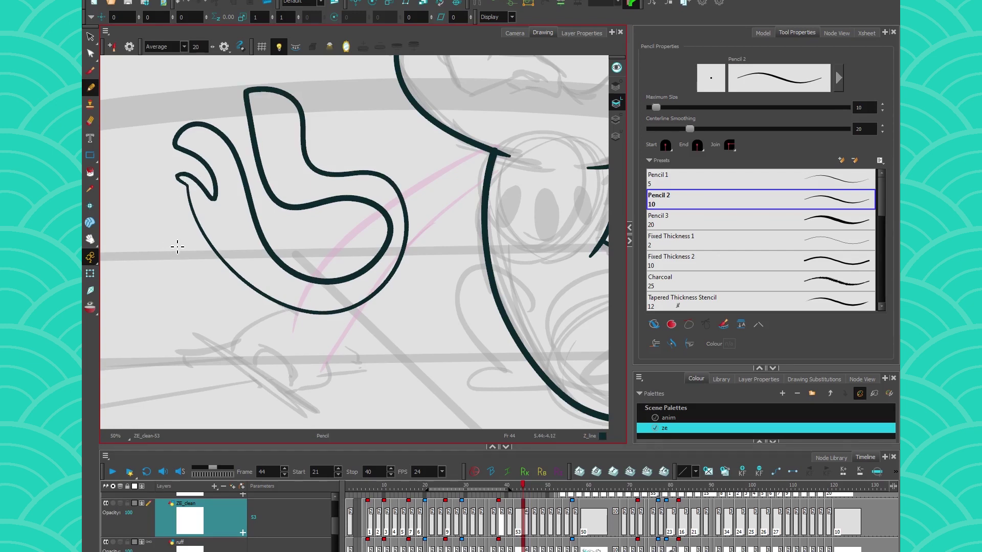
key("ctrl+z")
Try inking the limb and foot overlapping the character's back with Pencil 2, redoing them as a larger rounded shape
key("space")
mouse_move(336, 335)
left_mouse_down()
mouse_move(290, 298)
mouse_move(150, 247)
left_mouse_up()
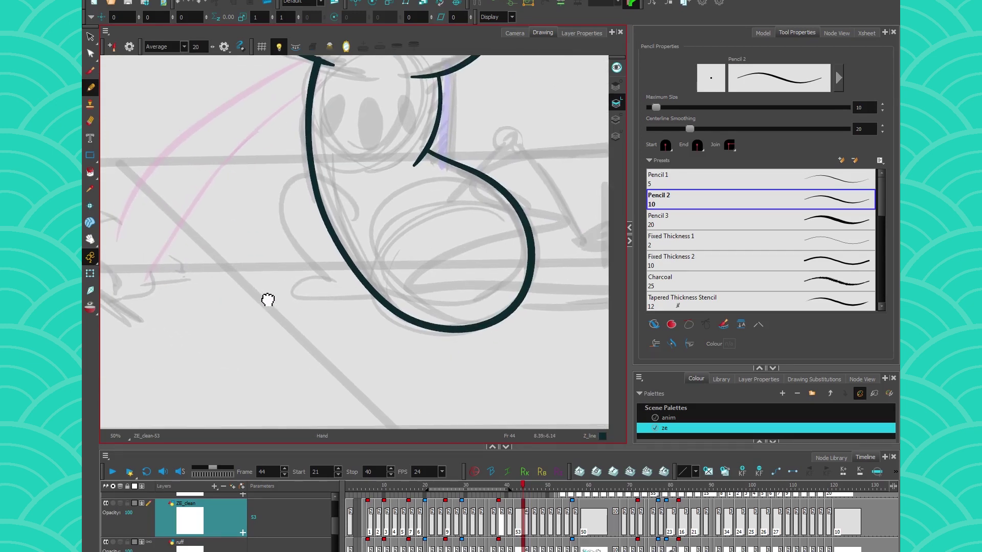
left_click_drag(305, 302, 352, 319)
mouse_move(442, 314)
left_mouse_down()
mouse_move(416, 248)
mouse_move(329, 322)
mouse_move(440, 316)
left_mouse_up()
key("alt+s")
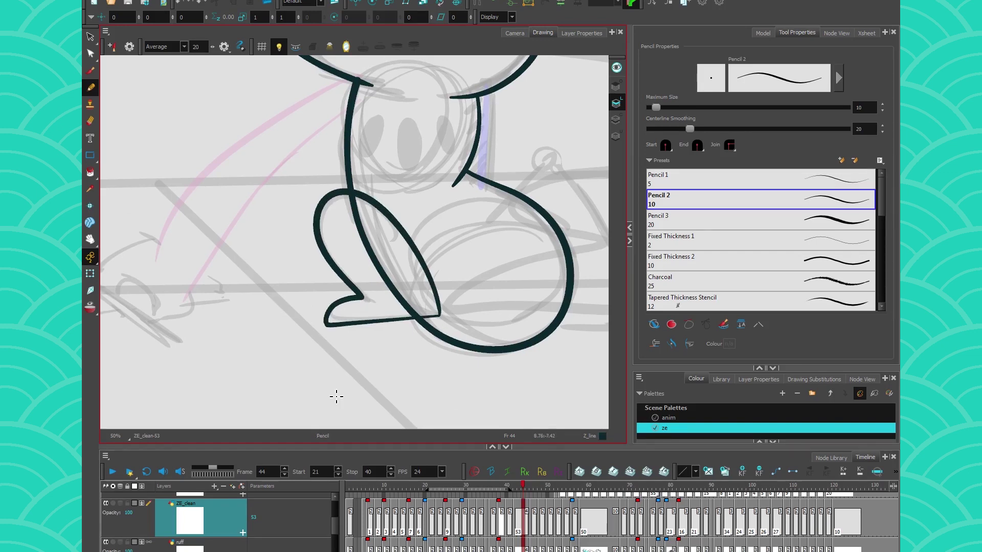
key("alt+s")
key("ctrl+z")
mouse_move(440, 278)
left_mouse_down()
mouse_move(324, 302)
mouse_move(440, 318)
mouse_move(366, 279)
mouse_move(441, 315)
left_mouse_up()
key("ctrl+z")
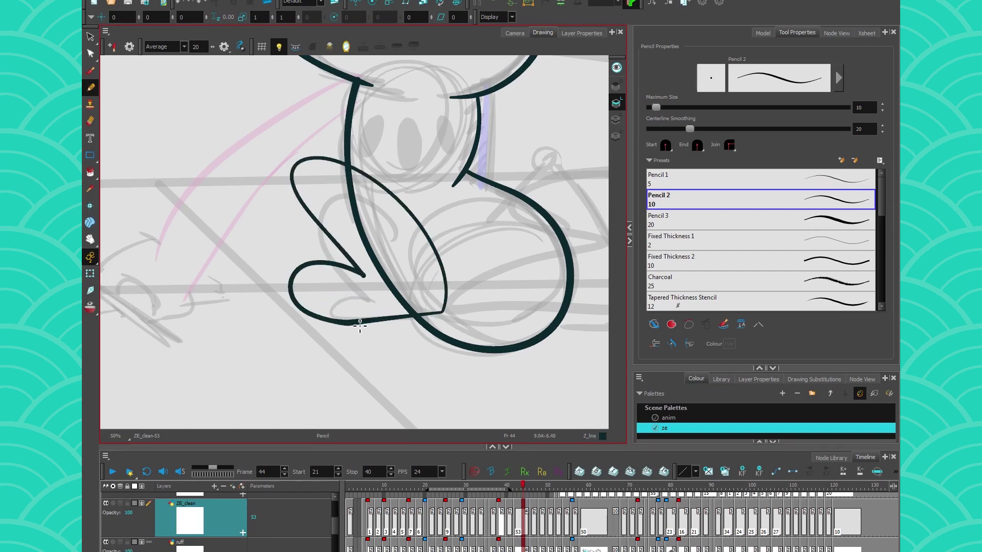
Draw two nested arch-shaped test figures with Pencil 2 beside the body and undo them
left_click_drag(294, 263, 289, 308)
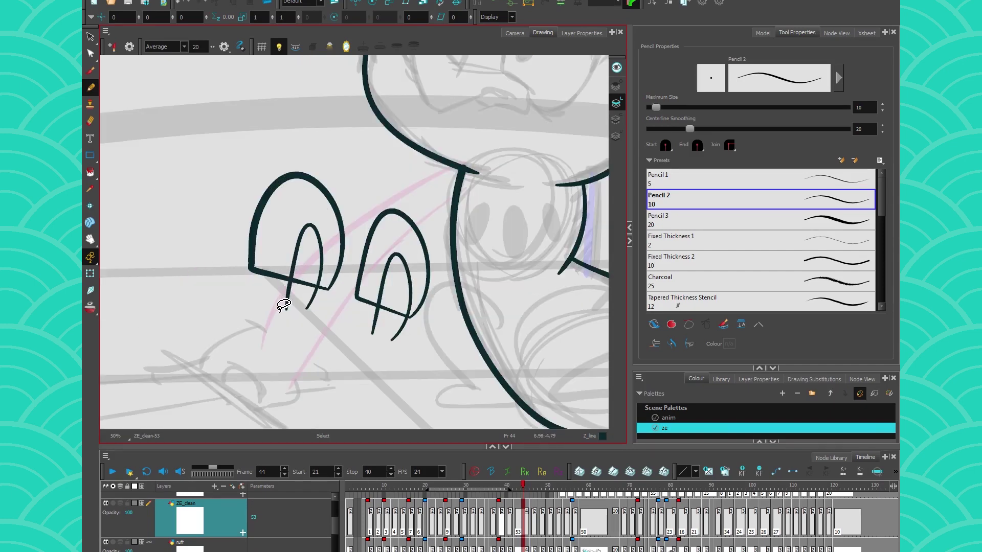
key("ctrl+z")
key("ctrl+z")
key("ctrl+z")
key("ctrl+z")
Ink the scalloped face line from one side of the head to the other with Pencil 2 and show the stroke centrelines
left_click_drag(353, 347, 241, 307)
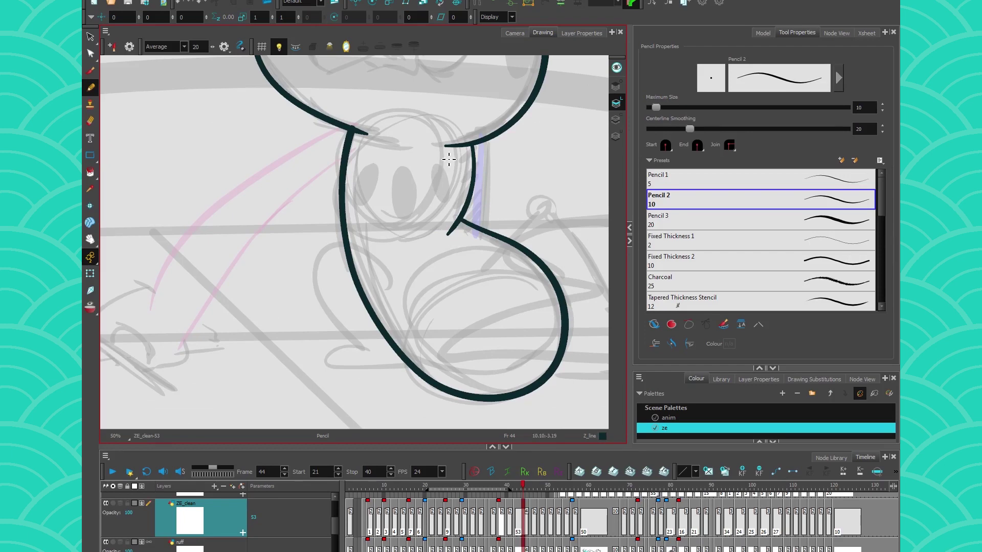
mouse_move(226, 180)
left_mouse_down()
mouse_move(346, 221)
mouse_move(287, 278)
mouse_move(249, 242)
left_mouse_up()
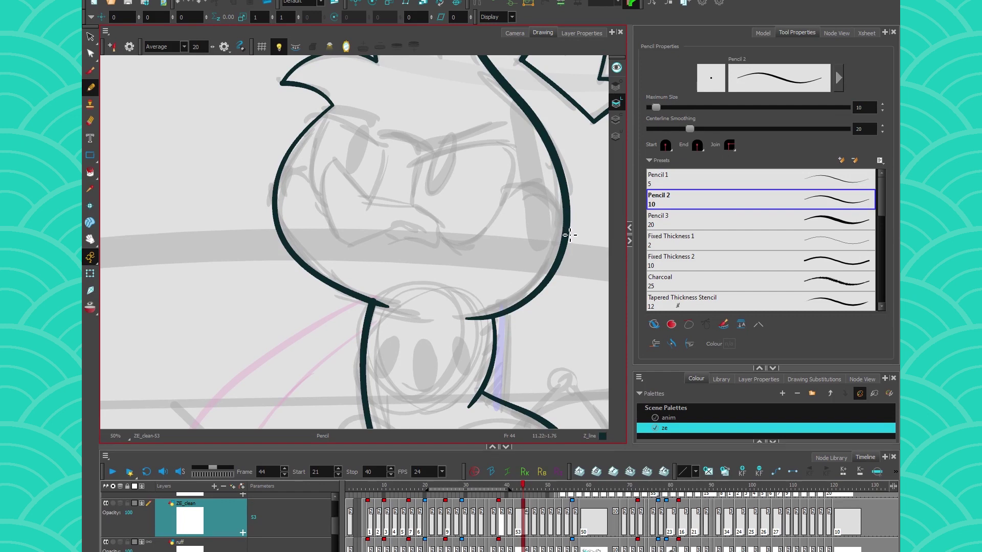
mouse_move(558, 198)
left_mouse_down()
mouse_move(532, 183)
mouse_move(495, 211)
mouse_move(424, 140)
mouse_move(354, 184)
mouse_move(300, 170)
mouse_move(280, 196)
left_mouse_up()
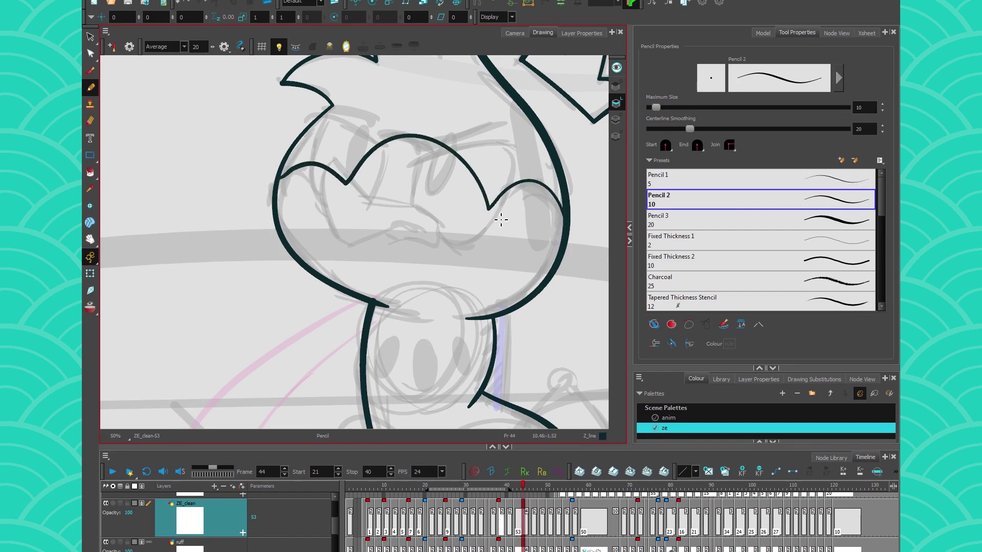
key("k")
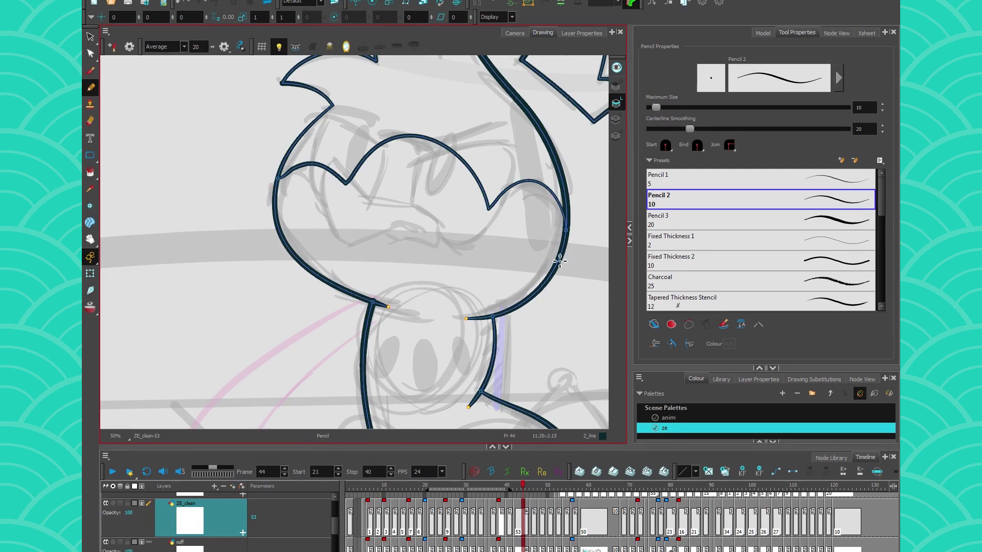
Try redrawing the scalloped face line and its end arc with Pencil 2, and undo the attempts
key("k")
mouse_move(567, 248)
left_mouse_down()
mouse_move(383, 197)
mouse_move(337, 209)
mouse_move(281, 191)
left_mouse_up()
key("alt")
key("ctrl+z")
key("ctrl+z")
mouse_move(485, 194)
left_mouse_down()
mouse_move(520, 184)
mouse_move(567, 220)
left_mouse_up()
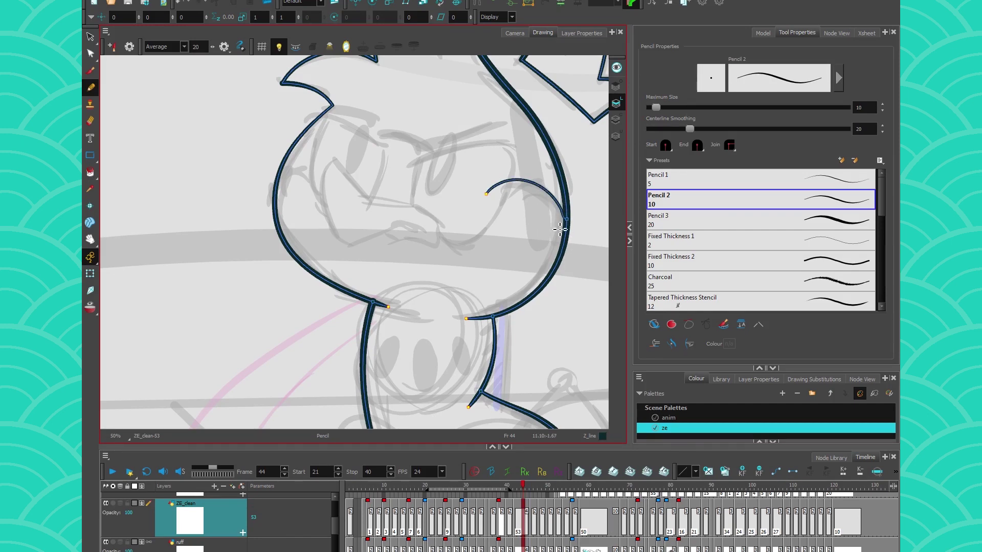
key("ctrl+z")
Ink the scalloped face line across the head again with Pencil 2 and inspect where it joins the head outline
key("space")
left_click_drag(310, 364, 275, 175)
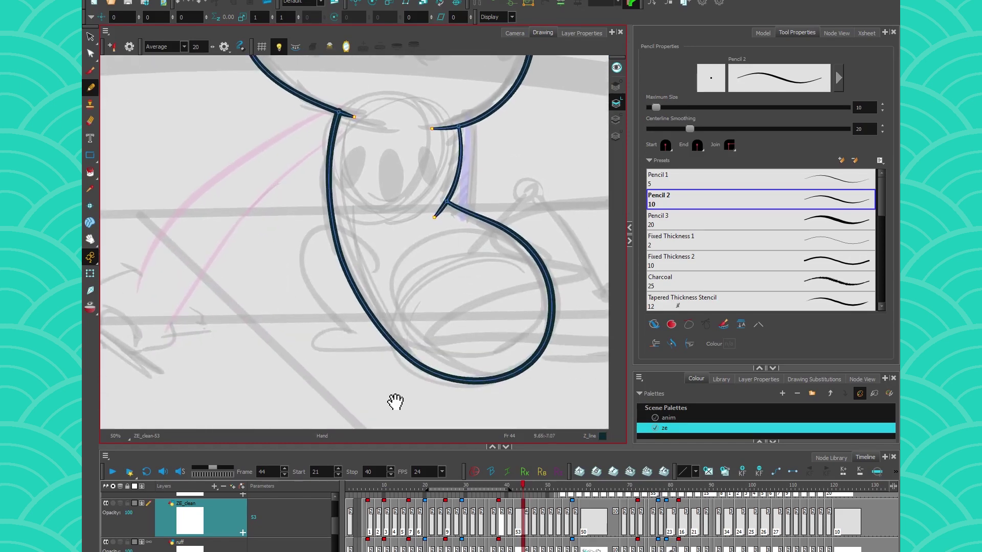
left_click_drag(314, 225, 360, 400)
mouse_move(578, 225)
left_mouse_down()
mouse_move(434, 149)
mouse_move(360, 202)
mouse_move(290, 178)
left_mouse_up()
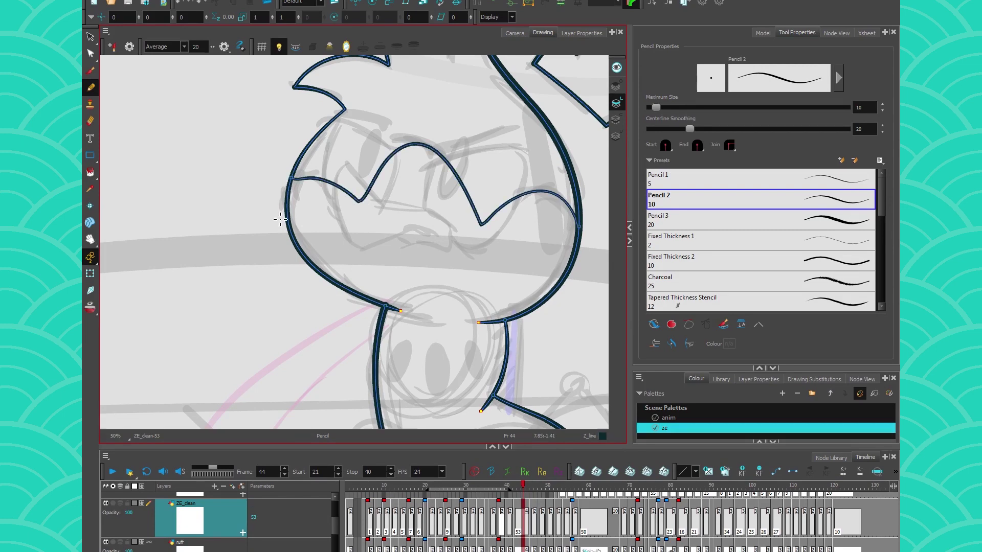
scroll(292, 185, "up", 6)
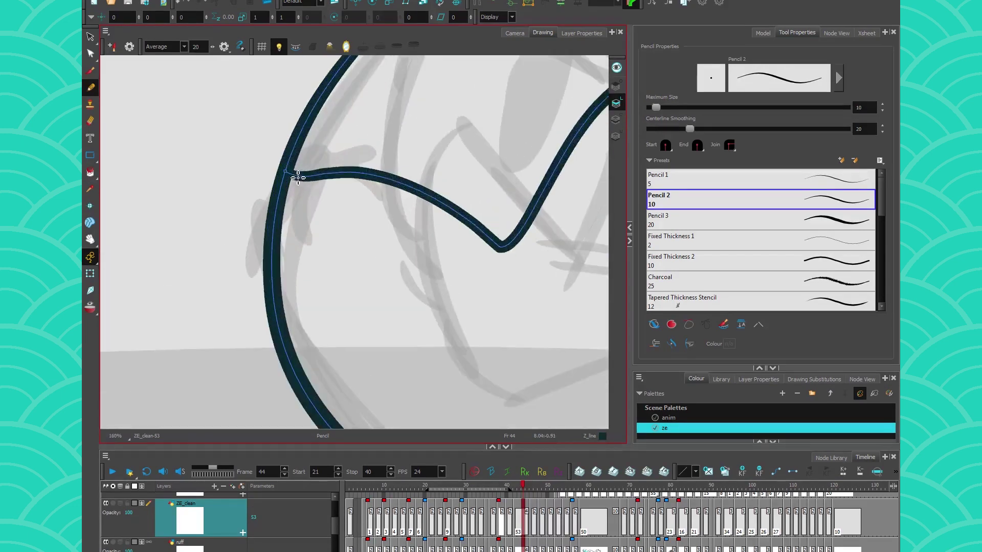
scroll(305, 191, "down", 5)
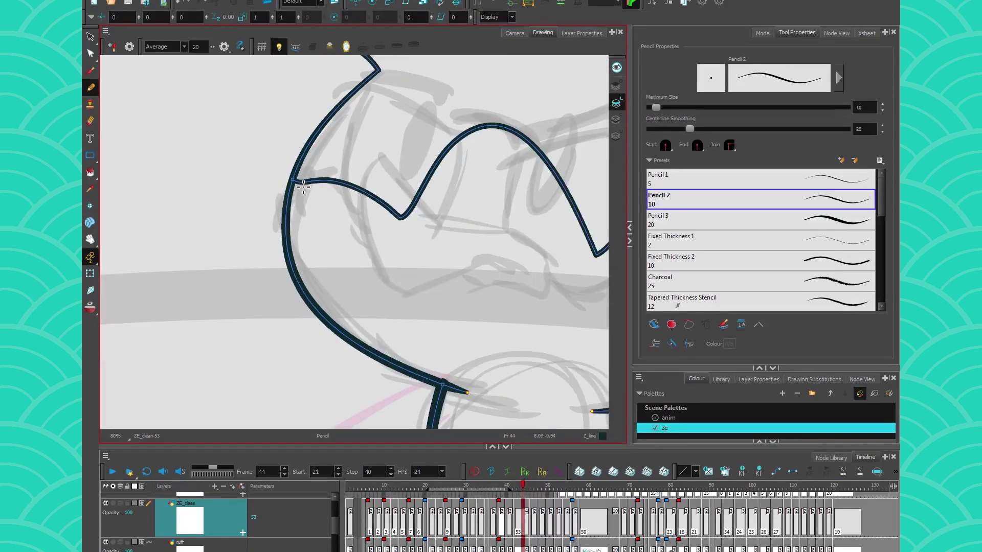
scroll(310, 185, "up", 2)
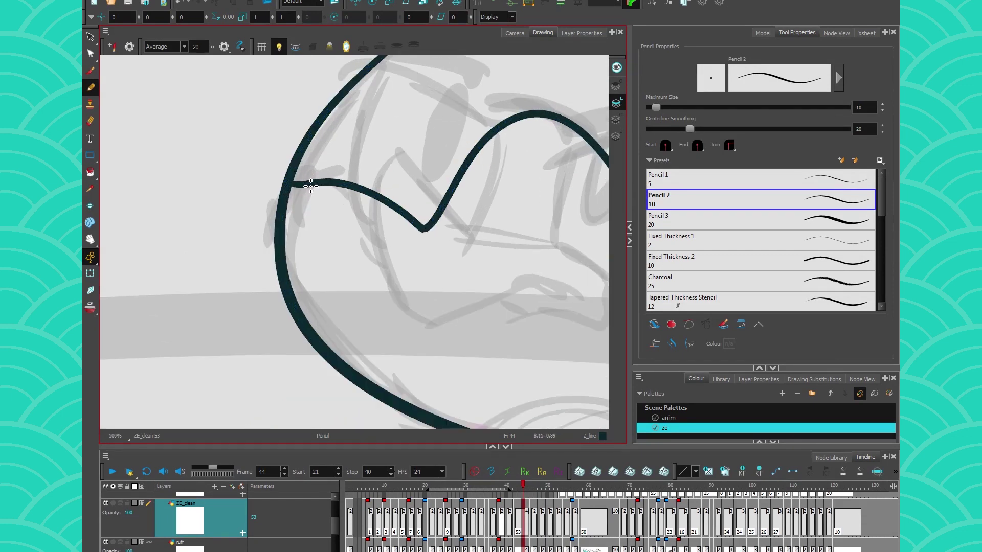
Remove the extra contour point near the scalloped line's junction with the head outline using the Contour Editor
left_click(90, 53)
mouse_move(279, 177)
left_mouse_down()
mouse_move(284, 162)
mouse_move(300, 172)
mouse_move(337, 168)
left_mouse_up()
left_click(312, 183)
key("Delete")
left_click(301, 169)
Select the whole scalloped face line and delete it
scroll(371, 218, "down", 4)
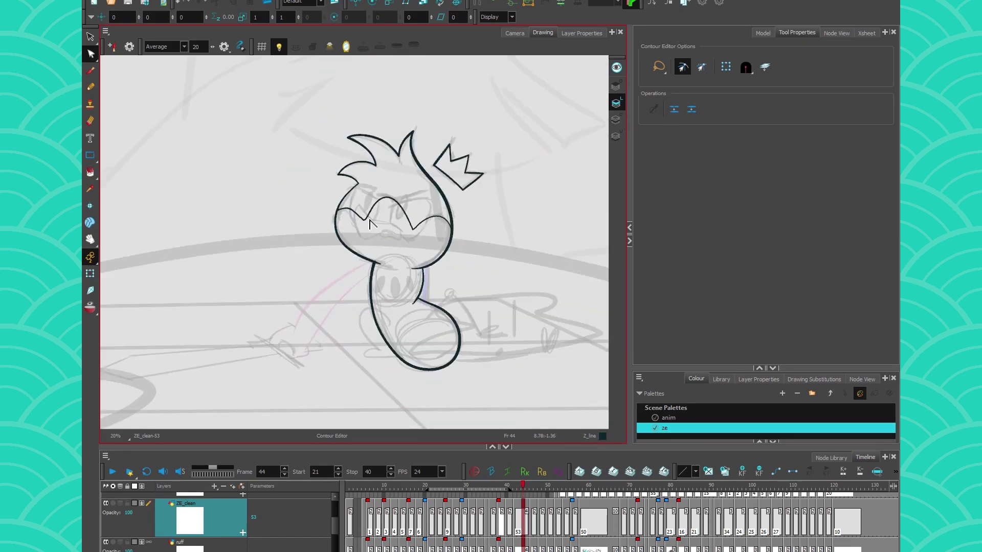
scroll(368, 239, "up", 2)
left_click(90, 37)
left_click_drag(347, 188, 381, 248)
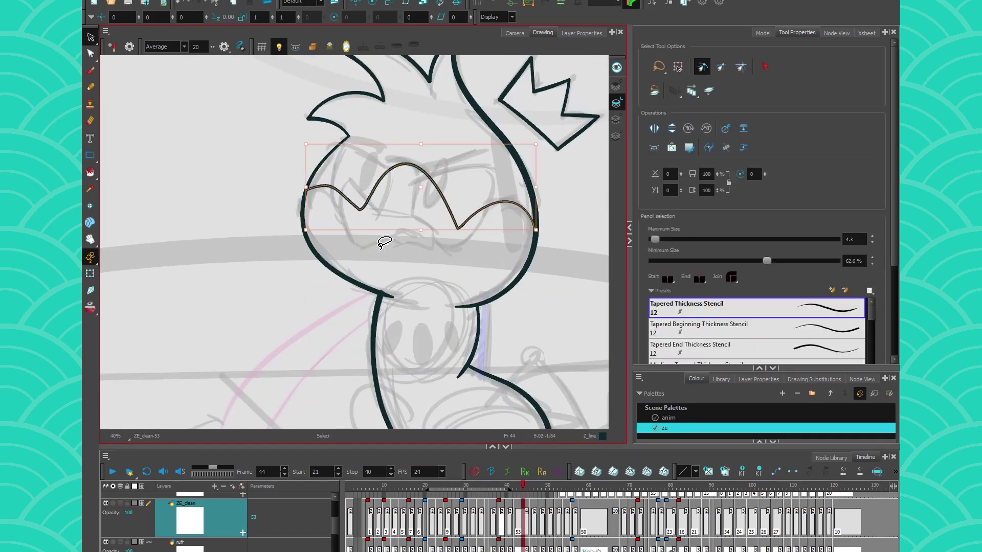
key("Delete")
Ink the eye outlines, hooked nose and mouth over the rough face with Pencil 2, redoing a misplaced stroke
left_click_drag(289, 306, 265, 217)
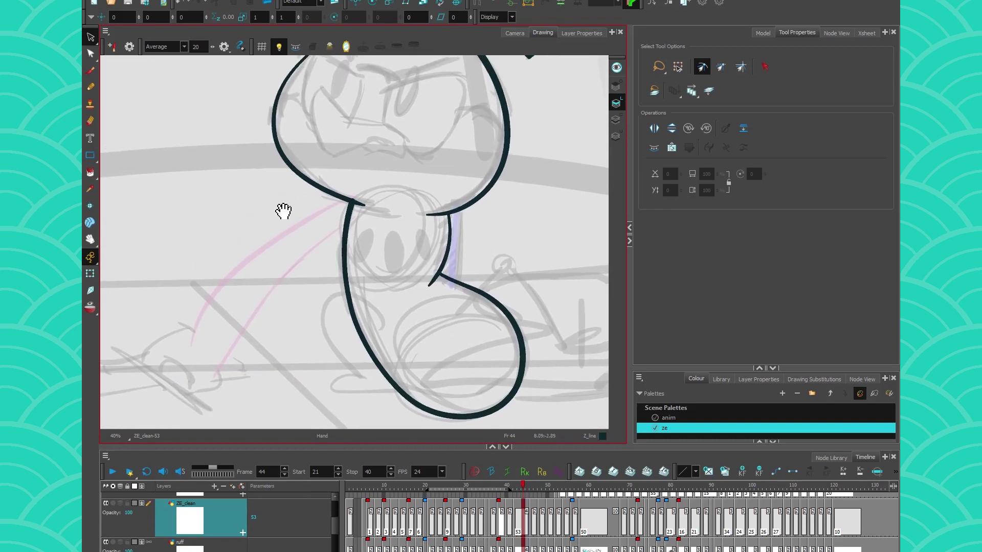
key("alt+x")
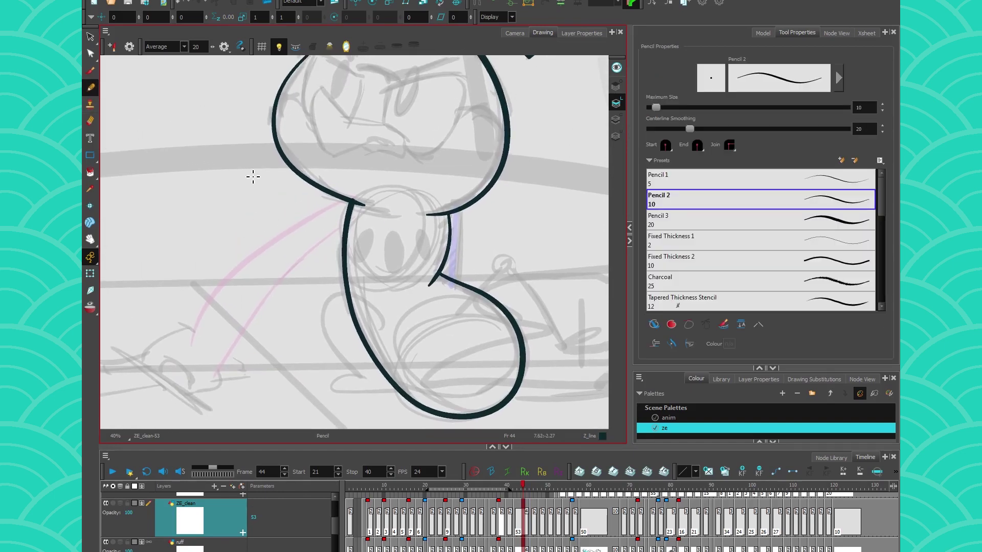
scroll(298, 209, "up", 4)
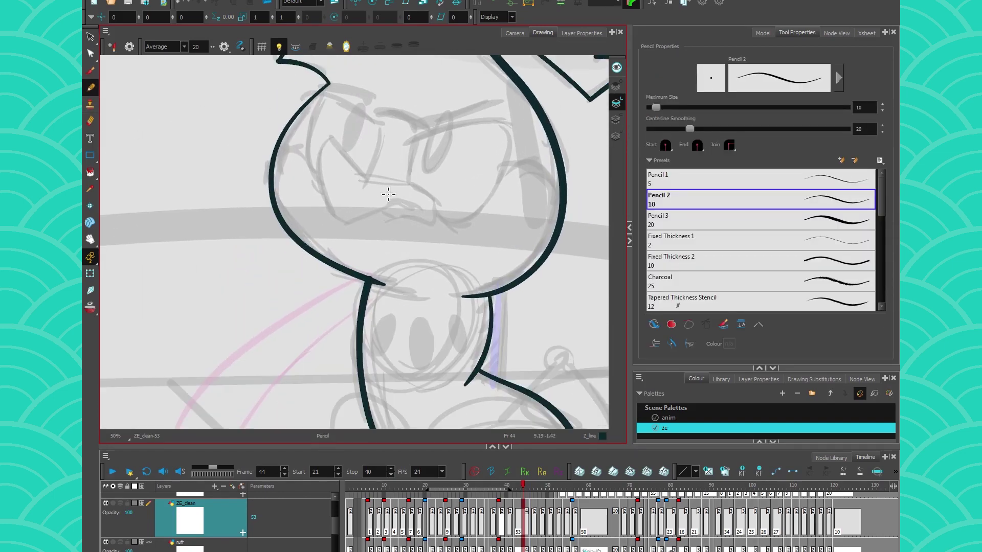
scroll(397, 223, "down", 2)
mouse_move(388, 211)
left_mouse_down()
mouse_move(370, 223)
mouse_move(513, 198)
left_mouse_up()
left_click_drag(394, 181, 415, 315)
key("ctrl+z")
mouse_move(377, 263)
left_mouse_down()
mouse_move(420, 299)
mouse_move(279, 203)
left_mouse_up()
mouse_move(279, 204)
left_mouse_down()
mouse_move(327, 304)
mouse_move(390, 294)
mouse_move(409, 317)
left_mouse_up()
left_click_drag(409, 317, 411, 285)
left_click_drag(384, 211, 371, 265)
mouse_move(412, 306)
left_mouse_down()
mouse_move(456, 318)
mouse_move(499, 192)
left_mouse_up()
left_click_drag(270, 272, 392, 336)
left_click_drag(362, 223, 367, 222)
left_click_drag(441, 184, 432, 255)
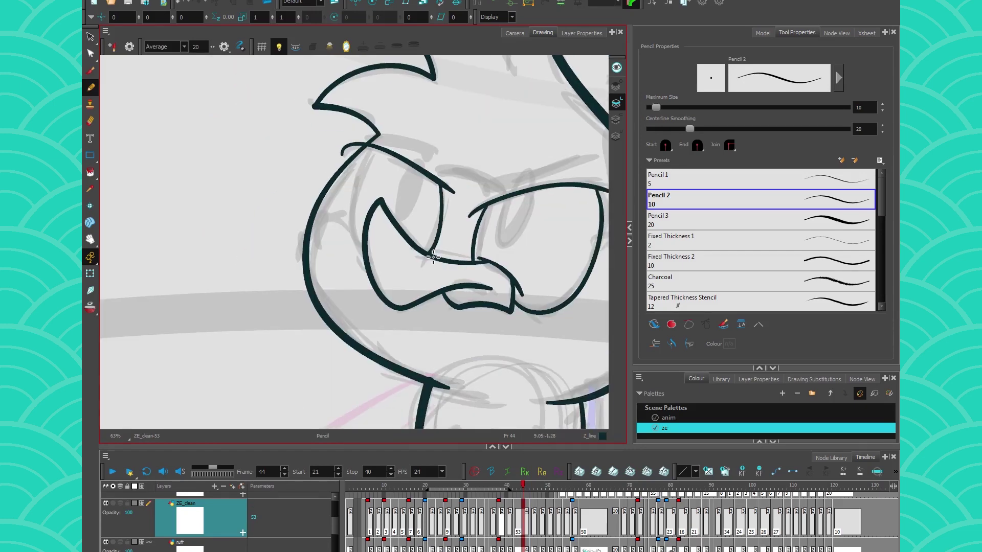
Complete the remaining facial details around the eyes, nose and mouth with Pencil 2 strokes
left_click_drag(373, 148, 361, 249)
mouse_move(312, 217)
left_mouse_down()
mouse_move(354, 233)
mouse_move(294, 246)
left_mouse_up()
key("space")
key("ctrl+z")
left_click_drag(201, 253, 299, 213)
key("space")
left_click_drag(435, 317, 262, 339)
mouse_move(364, 241)
left_mouse_down()
mouse_move(465, 309)
mouse_move(477, 356)
left_mouse_up()
left_click(458, 299)
left_click(307, 284)
mouse_move(204, 264)
left_mouse_down()
mouse_move(458, 317)
mouse_move(333, 261)
left_mouse_up()
left_click(382, 282)
left_click_drag(450, 178, 469, 183)
Ink the angry brows over the face sketch with Pencil 2, undoing and redrawing strokes that miss the rough
mouse_move(338, 156)
left_mouse_down()
mouse_move(367, 164)
mouse_move(516, 145)
left_mouse_up()
key("ctrl+z")
left_click_drag(425, 177, 537, 150)
left_click_drag(383, 141, 383, 148)
left_click_drag(375, 150, 283, 99)
left_click_drag(217, 197, 248, 267)
key("ctrl+z")
mouse_move(401, 214)
left_mouse_down()
mouse_move(297, 196)
mouse_move(298, 166)
left_mouse_up()
key("ctrl+z")
left_click_drag(409, 181, 321, 158)
left_click_drag(349, 192, 292, 243)
Ink the three oval shapes on the chest and try an inner line along the body with Pencil 2
left_click_drag(373, 409, 410, 131)
left_click_drag(406, 221, 443, 226)
left_click_drag(500, 219, 493, 128)
left_click_drag(387, 91, 429, 306)
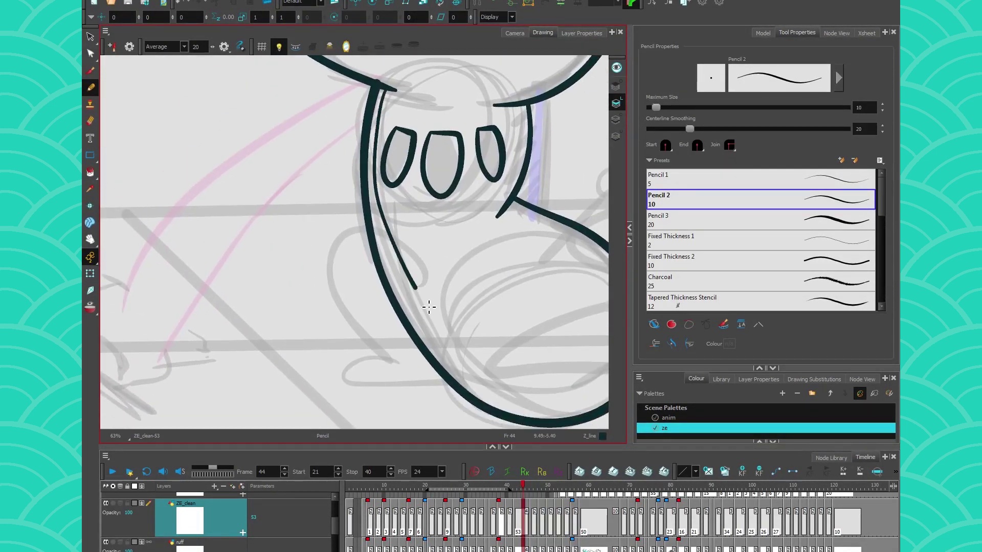
Ink the inner belly line following the body outline from the neck around to the rear with Pencil 2
scroll(445, 287, "down", 3)
left_click(90, 53)
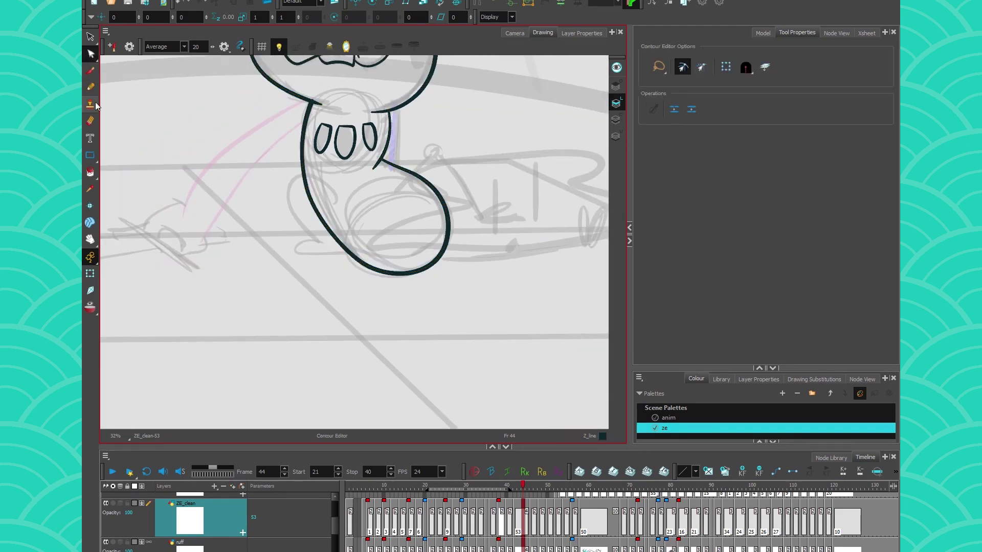
key("alt+x")
mouse_move(313, 143)
left_mouse_down()
mouse_move(433, 254)
mouse_move(446, 221)
left_mouse_up()
Ink the two edges of the outstretched arm from the shoulder to the wrist with Pencil 2, redoing the lower edge
left_click_drag(254, 216, 335, 346)
mouse_move(348, 286)
left_mouse_down()
mouse_move(378, 329)
mouse_move(442, 219)
left_mouse_up()
mouse_move(474, 164)
left_mouse_down()
mouse_move(350, 288)
mouse_move(432, 193)
mouse_move(356, 281)
left_mouse_up()
key("ctrl+z")
key("ctrl+z")
left_click_drag(480, 181, 378, 302)
Ink the gripping hand and the sword's long oval guard over the rough with Pencil 2
key("2")
key("2")
key("2")
key("2")
left_click_drag(334, 272, 399, 346)
left_click_drag(331, 356, 390, 343)
mouse_move(340, 301)
left_mouse_down()
mouse_move(355, 261)
mouse_move(340, 301)
left_mouse_up()
mouse_move(366, 264)
left_mouse_down()
mouse_move(365, 317)
mouse_move(449, 256)
mouse_move(414, 227)
left_mouse_up()
key("ctrl+z")
left_click_drag(355, 199, 448, 243)
left_click_drag(424, 212, 332, 312)
Trim the excess line ends around the hand and sword guard with the Cutter and finish the hand's details
key("t")
left_click_drag(381, 221, 393, 199)
left_click_drag(320, 316, 332, 299)
left_click_drag(435, 248, 451, 231)
mouse_move(473, 308)
left_mouse_down()
mouse_move(425, 240)
mouse_move(383, 286)
left_mouse_up()
left_click_drag(317, 261, 366, 284)
mouse_move(377, 238)
left_mouse_down()
mouse_move(361, 265)
mouse_move(344, 250)
left_mouse_up()
key("1")
key("ctrl+z")
key("ctrl+z")
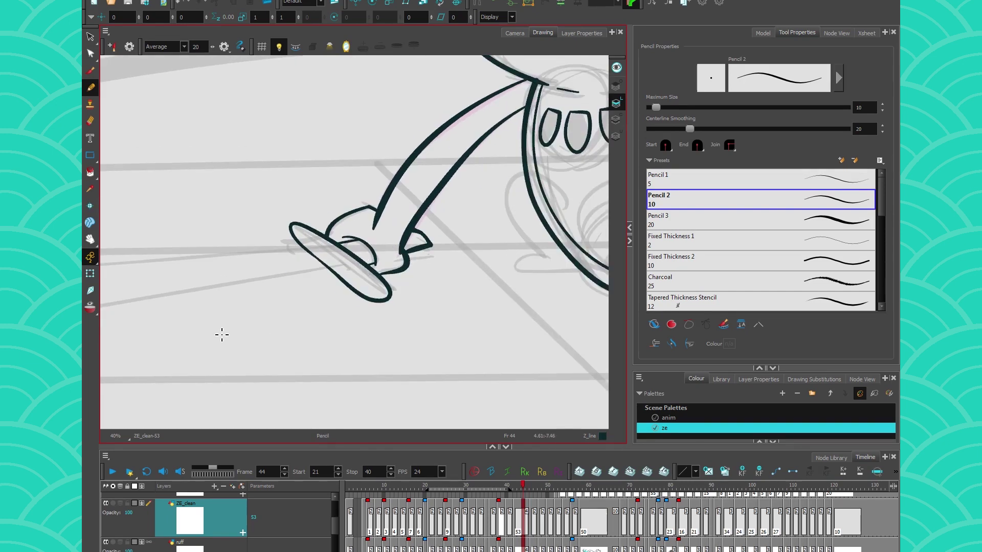
Try inking the sword blade freehand with Pencil 2 from the guard to the tip, and undo it
left_click_drag(199, 328, 419, 287)
mouse_move(569, 228)
left_mouse_down()
mouse_move(302, 272)
mouse_move(541, 204)
left_mouse_up()
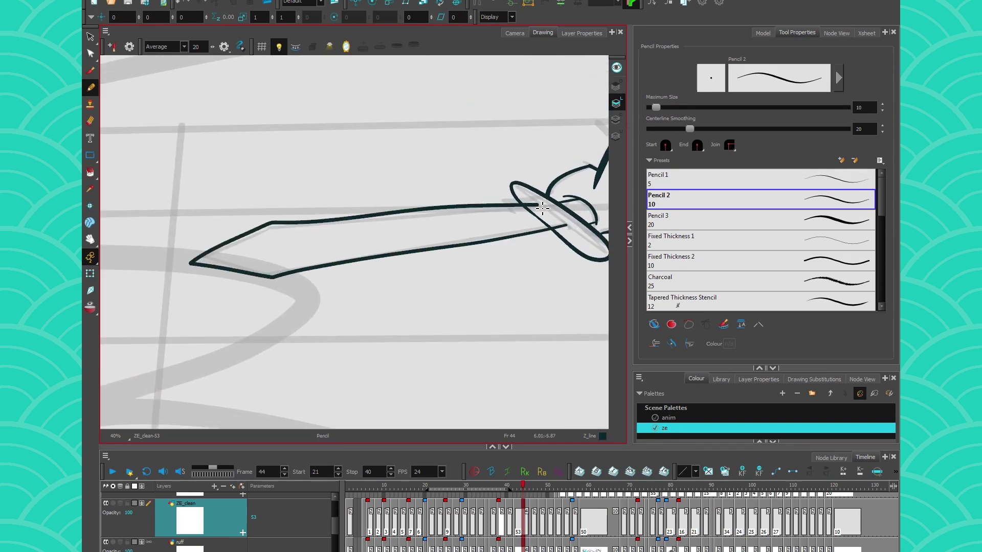
key("alt+q")
key("ctrl+z")
key("ctrl+z")
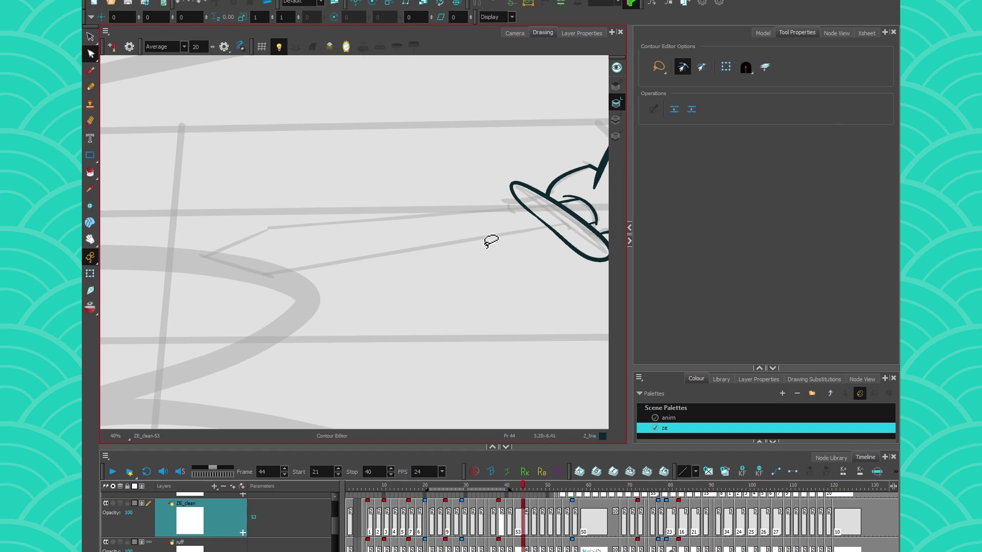
Switch to the Line tool and select the B pencil preset with its size set to 7
mouse_move(90, 155)
left_mouse_down()
mouse_move(118, 165)
mouse_move(121, 177)
left_mouse_up()
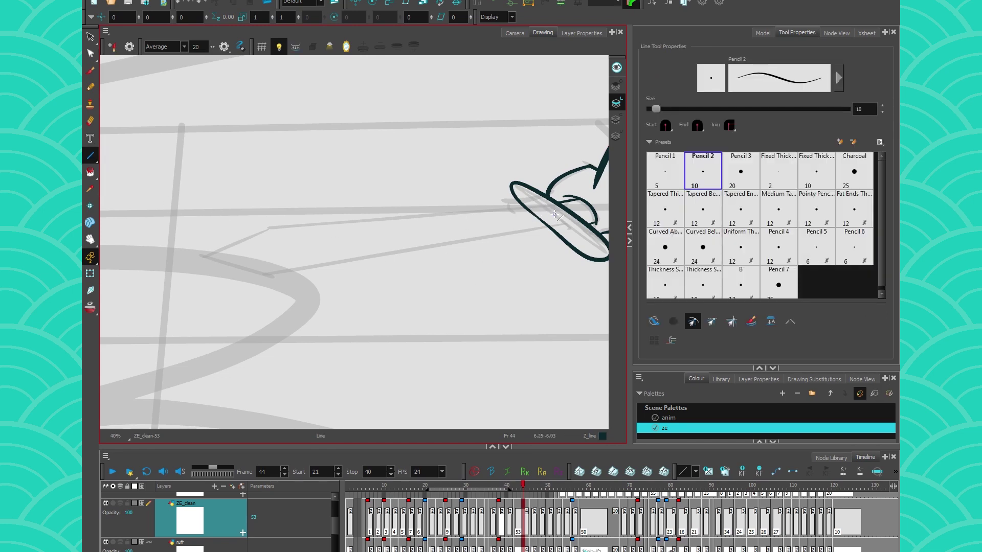
left_click_drag(536, 204, 258, 224)
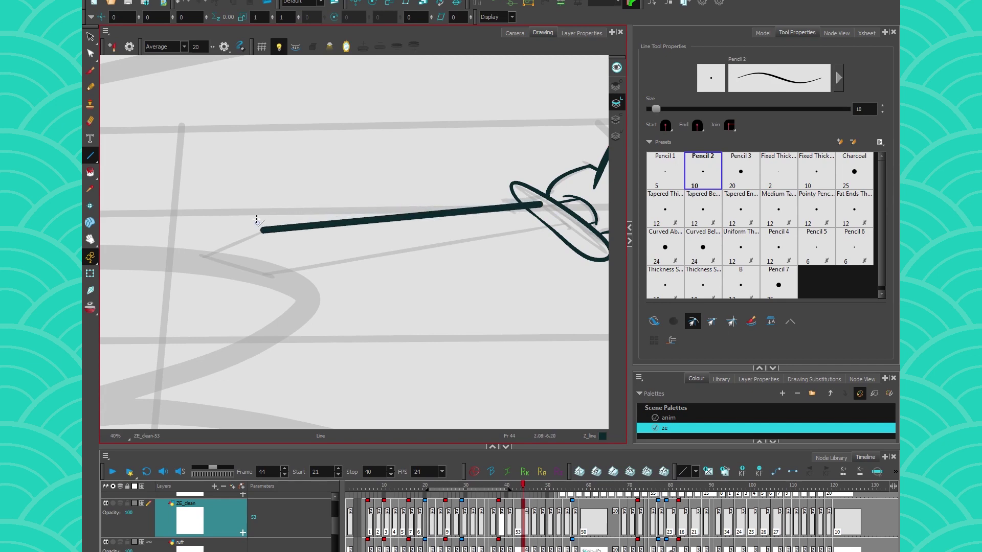
key("ctrl+z")
left_click(777, 268)
left_click(736, 282)
left_click(880, 113)
left_click(881, 112)
left_click(880, 114)
left_click(880, 114)
left_click(879, 115)
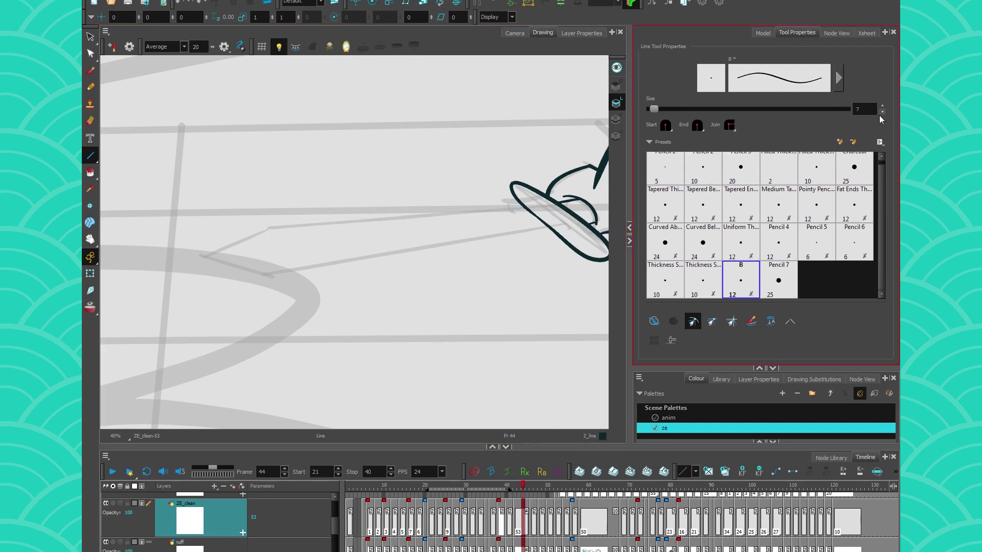
Draw the sword blade's outline from the guard to the pointed tip and back with the Line tool
mouse_move(529, 207)
left_mouse_down()
mouse_move(269, 226)
mouse_move(287, 65)
mouse_move(440, 349)
mouse_move(423, 233)
mouse_move(407, 218)
left_mouse_up()
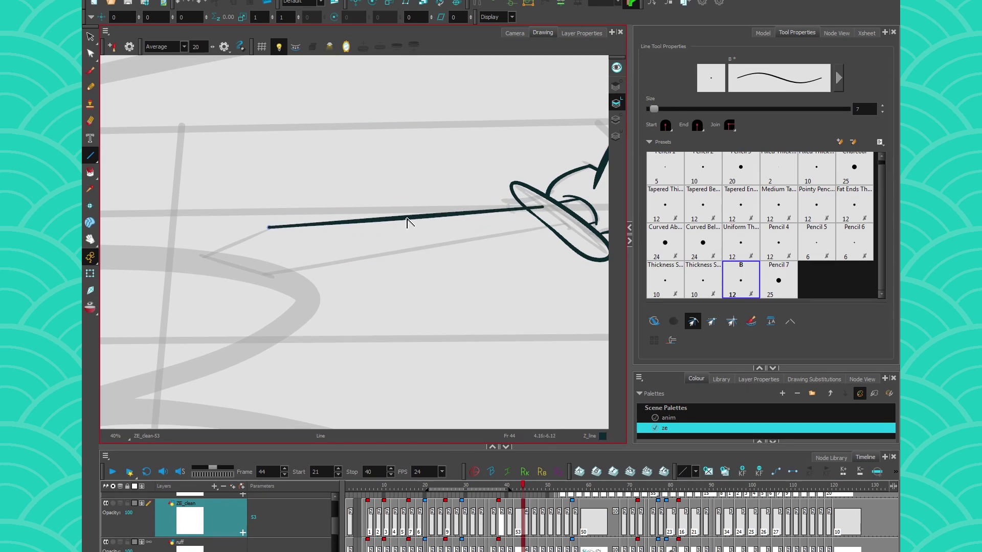
mouse_move(267, 228)
left_mouse_down()
mouse_move(174, 267)
mouse_move(200, 255)
mouse_move(271, 276)
mouse_move(562, 225)
mouse_move(271, 277)
left_mouse_up()
key("ctrl+z")
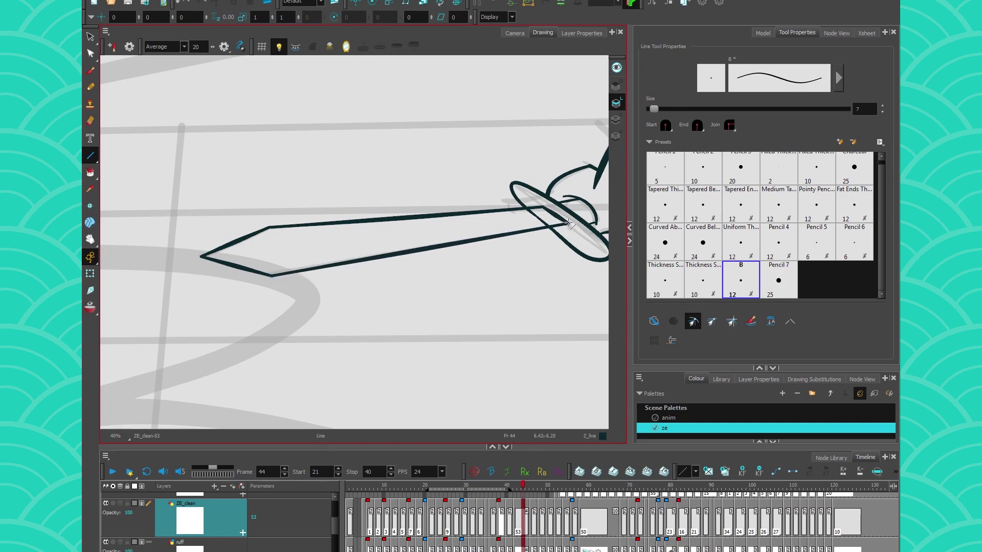
Draw the ridge line along the middle of the sword blade up to the guard with the Line tool
mouse_move(278, 251)
left_mouse_down()
mouse_move(551, 214)
mouse_move(543, 215)
left_mouse_up()
mouse_move(327, 340)
left_mouse_down()
mouse_move(142, 302)
mouse_move(285, 449)
mouse_move(231, 335)
mouse_move(251, 330)
left_mouse_up()
left_click(452, 213)
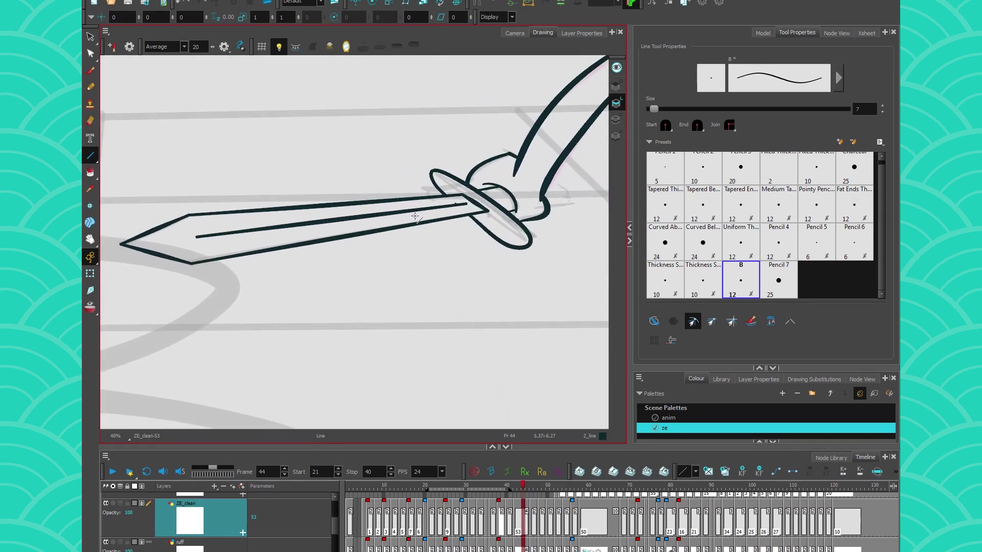
left_click(459, 205)
Ink the front leg and foot with the Pencil tool and cut away the part overlapping the body
left_click_drag(481, 300, 292, 342)
left_click_drag(450, 325, 298, 340)
left_click_drag(362, 322, 378, 288)
left_click(90, 87)
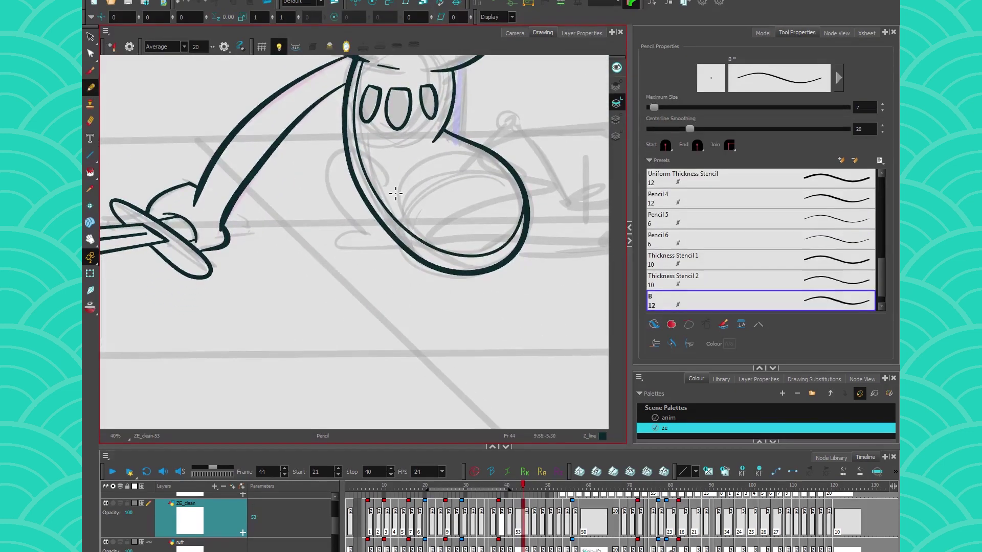
mouse_move(397, 193)
left_mouse_down()
mouse_move(339, 204)
mouse_move(324, 253)
mouse_move(433, 243)
mouse_move(358, 144)
mouse_move(340, 247)
mouse_move(415, 245)
left_mouse_up()
key("ctrl+z")
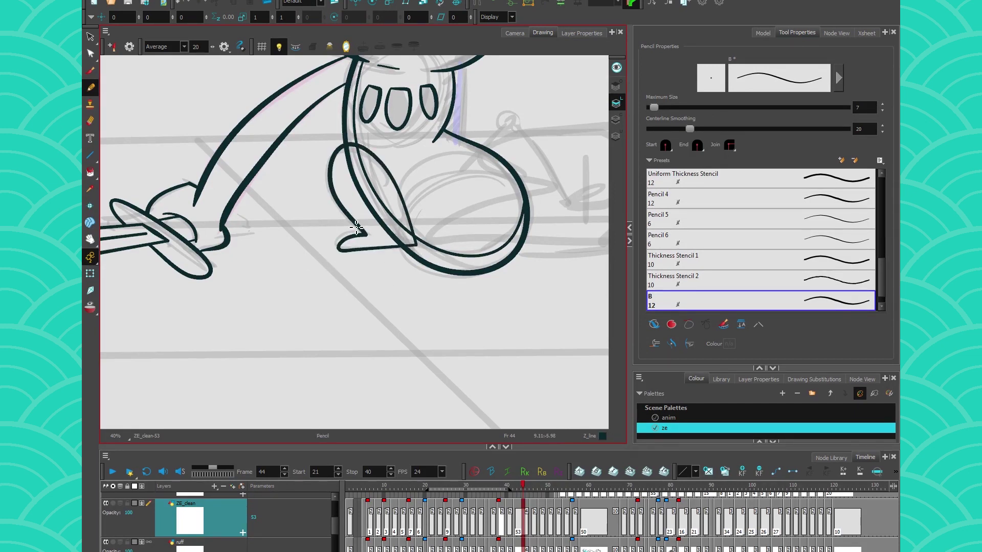
left_click_drag(393, 199, 414, 245)
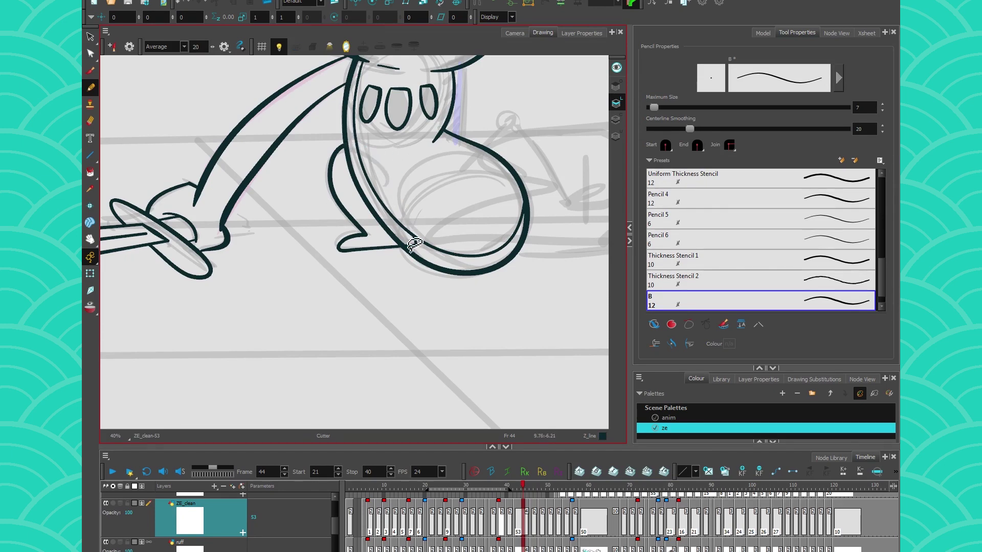
Draw the bent rear leg as a double-edged limb with a pointed knee using the Line tool
left_click_drag(431, 292, 261, 356)
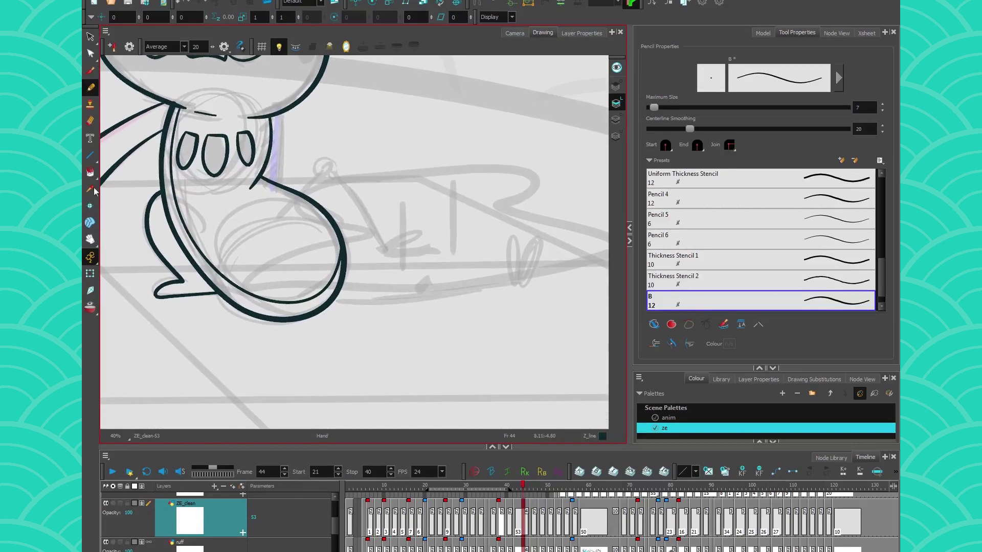
key("alt+4")
left_click_drag(322, 168, 278, 239)
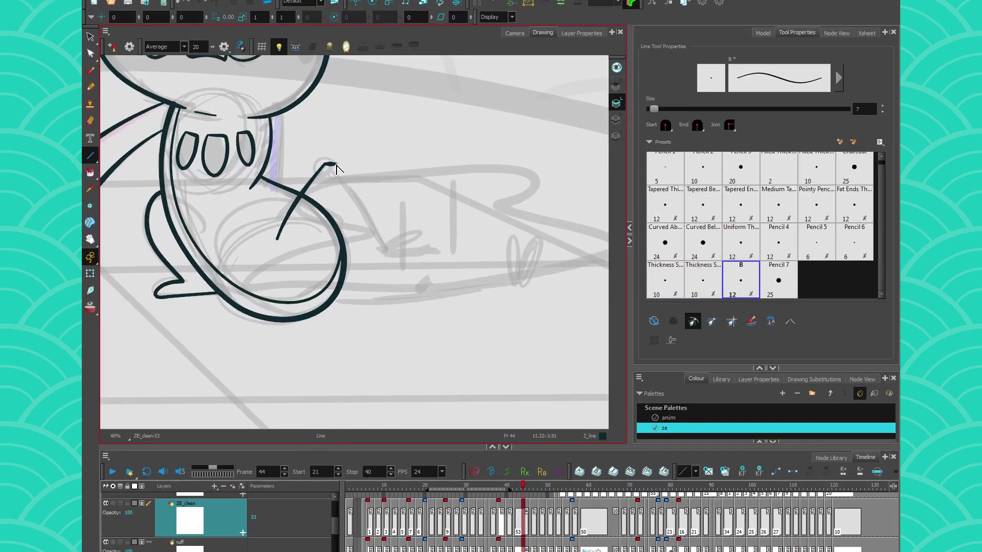
left_click_drag(336, 166, 382, 249)
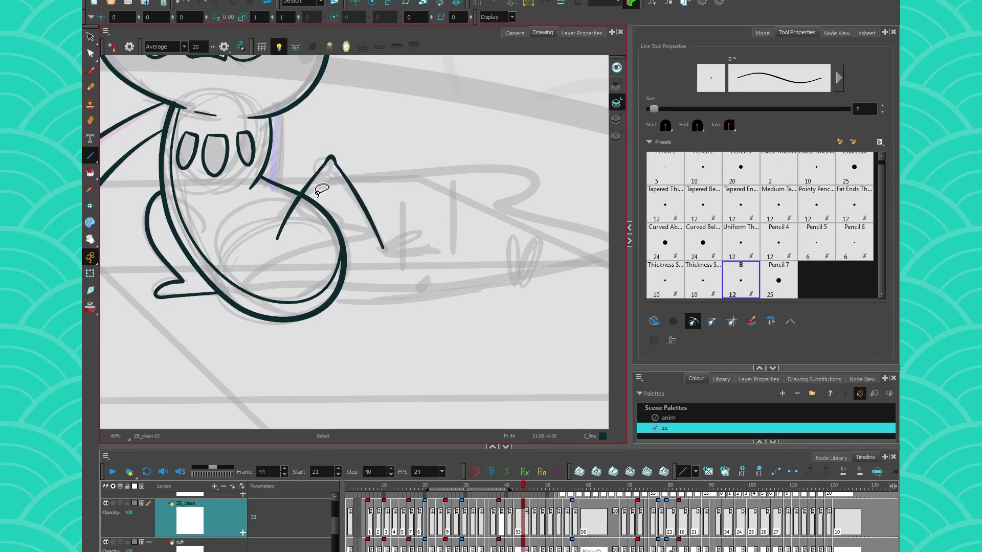
left_click_drag(328, 171, 382, 256)
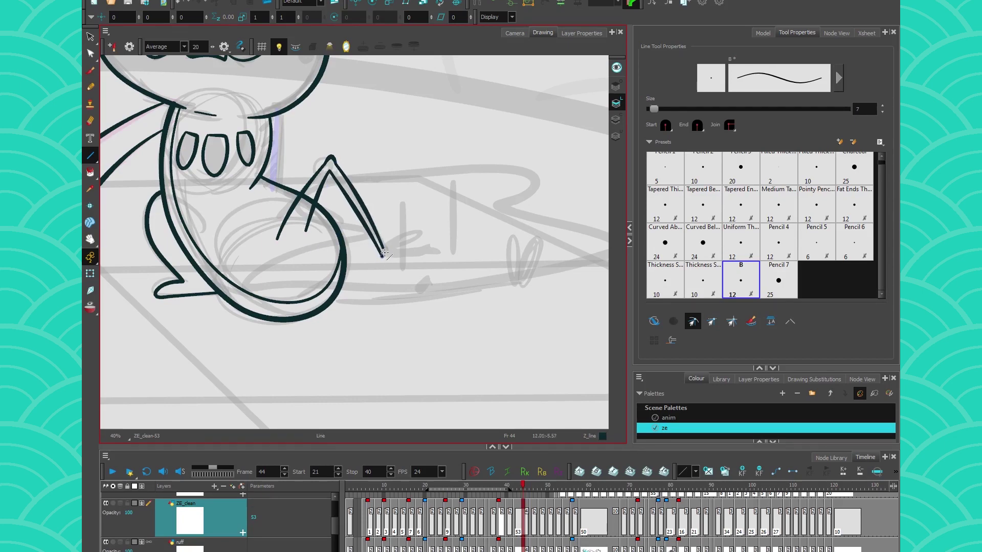
Ink the two-pronged foot at the end of the bent rear leg and briefly show the stroke centrelines
scroll(383, 254, "up", 2)
mouse_move(358, 211)
left_mouse_down()
mouse_move(409, 212)
mouse_move(369, 256)
mouse_move(447, 219)
mouse_move(437, 225)
mouse_move(420, 212)
mouse_move(443, 223)
mouse_move(399, 250)
mouse_move(475, 245)
mouse_move(461, 226)
mouse_move(386, 261)
mouse_move(389, 269)
mouse_move(384, 261)
left_mouse_up()
key("ctrl+z")
left_click_drag(415, 326, 440, 321)
key("k")
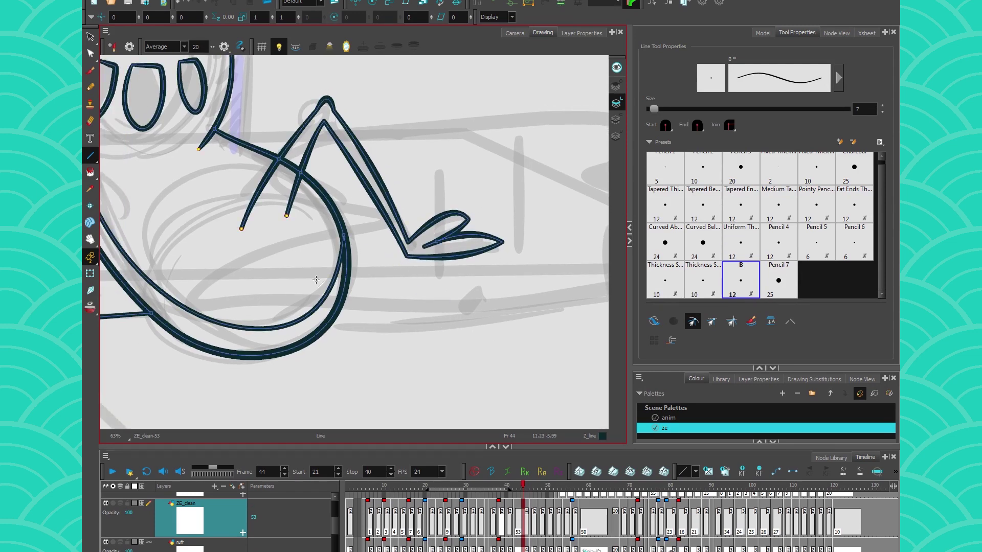
key("k")
Draw the outstretched leg with its small knee bump and upright two-pronged foot using the Line tool
left_click_drag(434, 337, 337, 322)
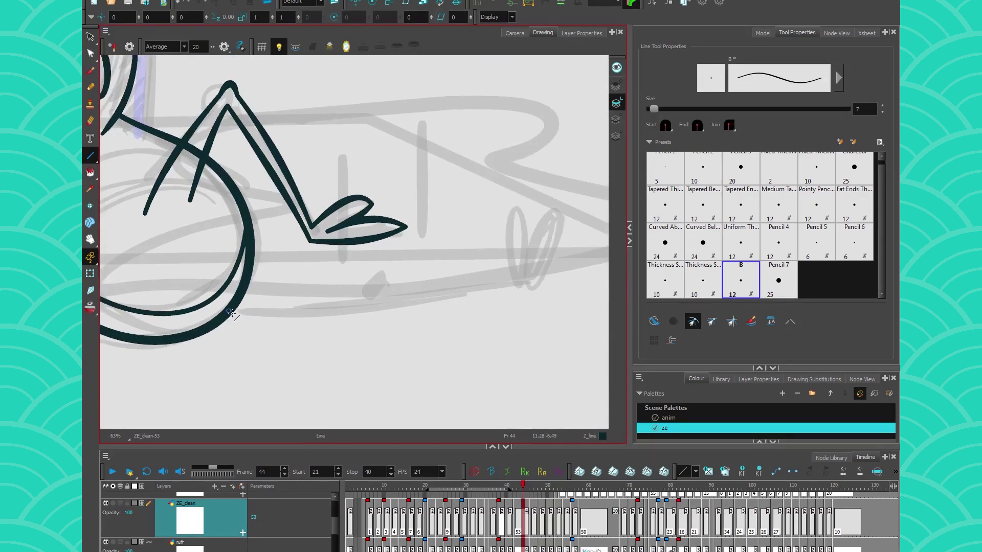
left_click_drag(201, 346, 179, 330)
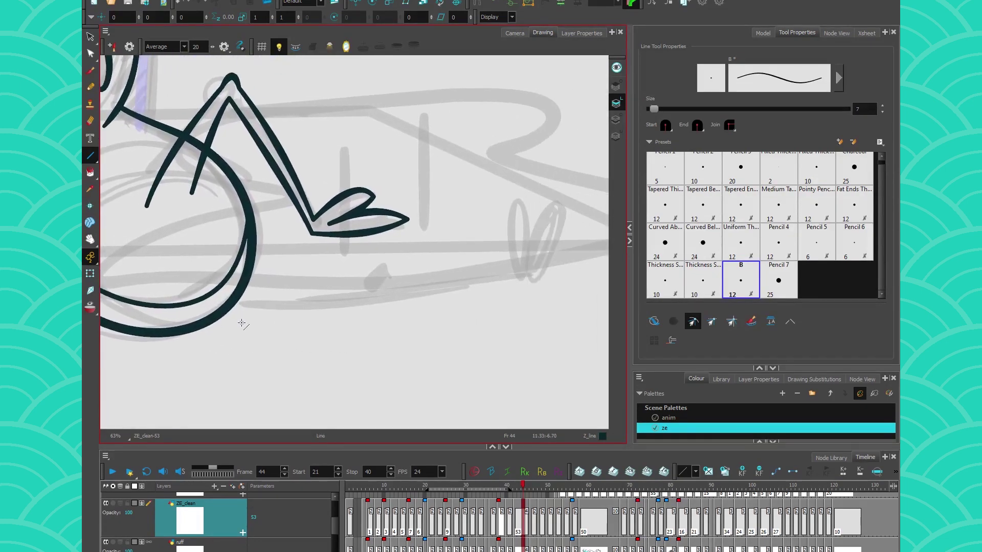
left_click_drag(249, 313, 532, 279)
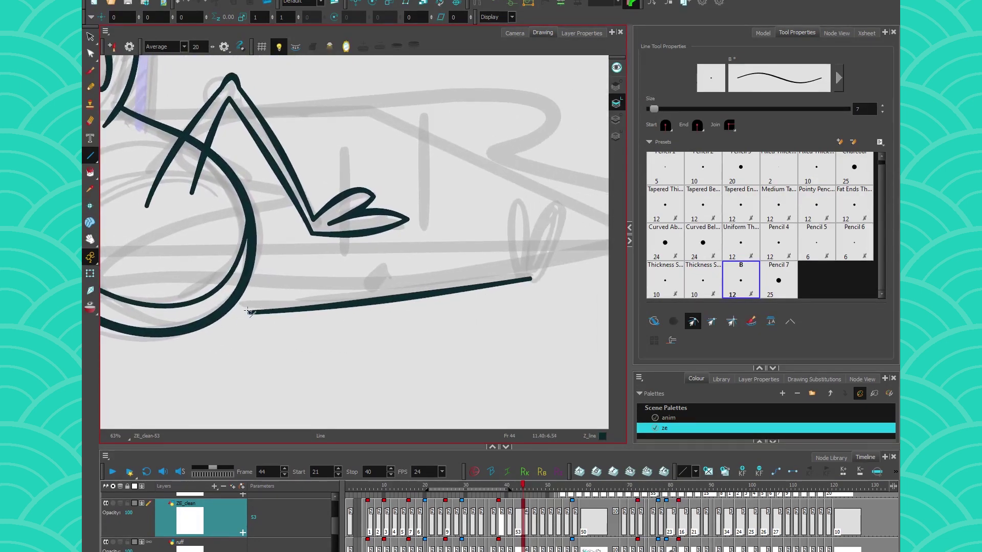
left_click_drag(260, 292, 357, 284)
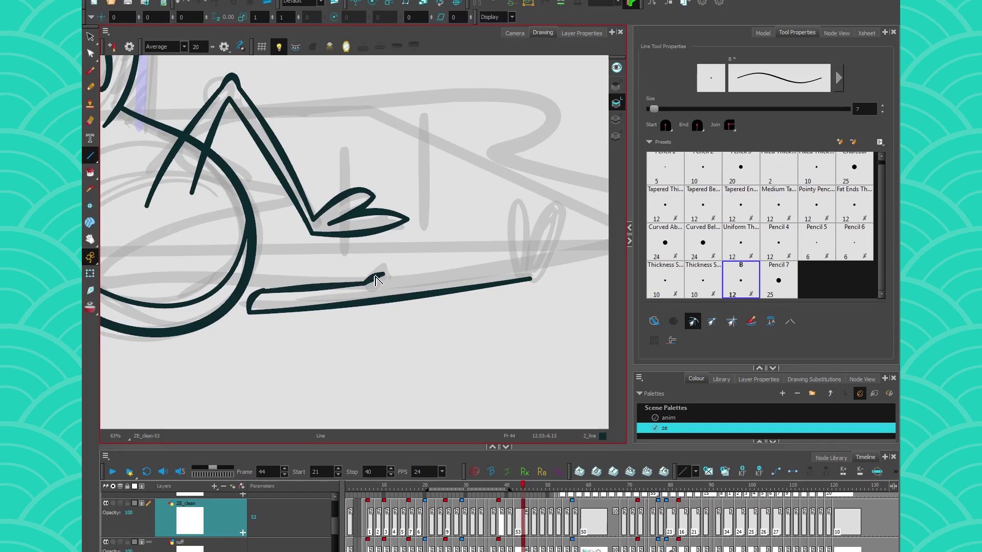
mouse_move(392, 279)
left_mouse_down()
mouse_move(525, 273)
mouse_move(513, 208)
mouse_move(482, 245)
mouse_move(482, 231)
left_mouse_up()
mouse_move(517, 203)
left_mouse_down()
mouse_move(531, 261)
mouse_move(530, 200)
left_mouse_up()
mouse_move(537, 251)
left_mouse_down()
mouse_move(567, 194)
mouse_move(537, 280)
left_mouse_up()
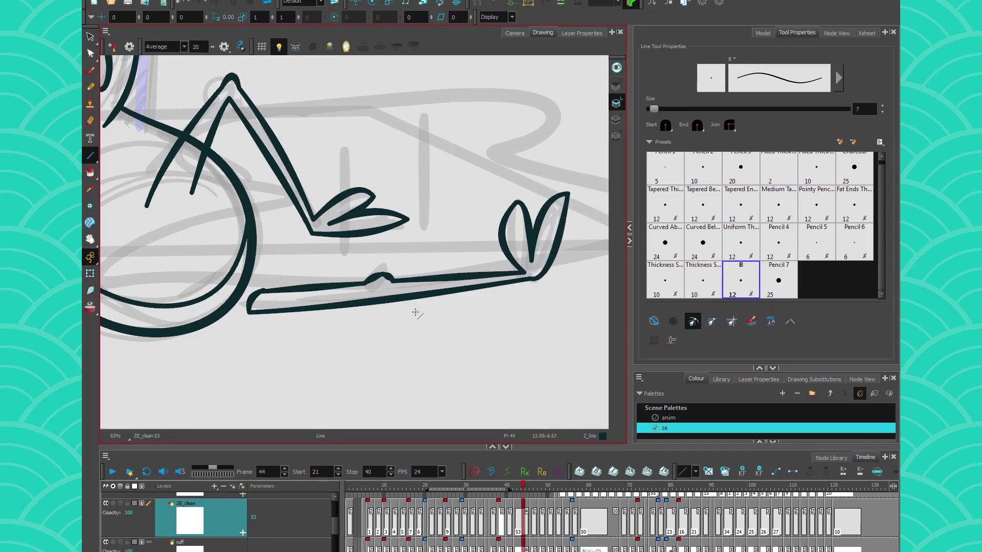
Examine the outstretched foot's contour with the Contour Editor and review the inked figure as a whole
scroll(427, 314, "down", 3)
key("alt+q")
scroll(371, 245, "up", 3)
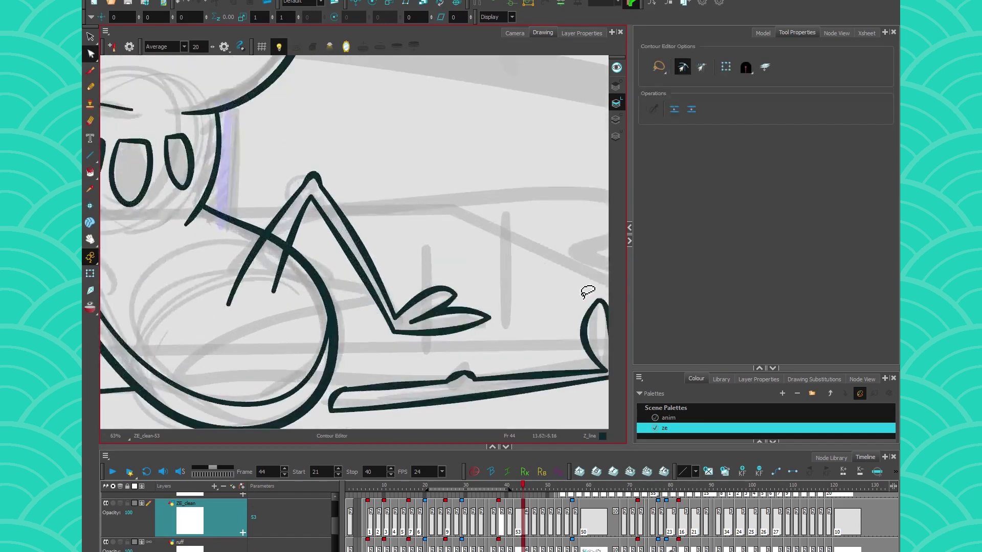
mouse_move(579, 285)
left_mouse_down()
mouse_move(441, 257)
mouse_move(506, 249)
mouse_move(506, 273)
left_mouse_up()
left_click(505, 271)
left_click(483, 236)
scroll(378, 353, "down", 3)
left_click_drag(169, 391, 282, 385)
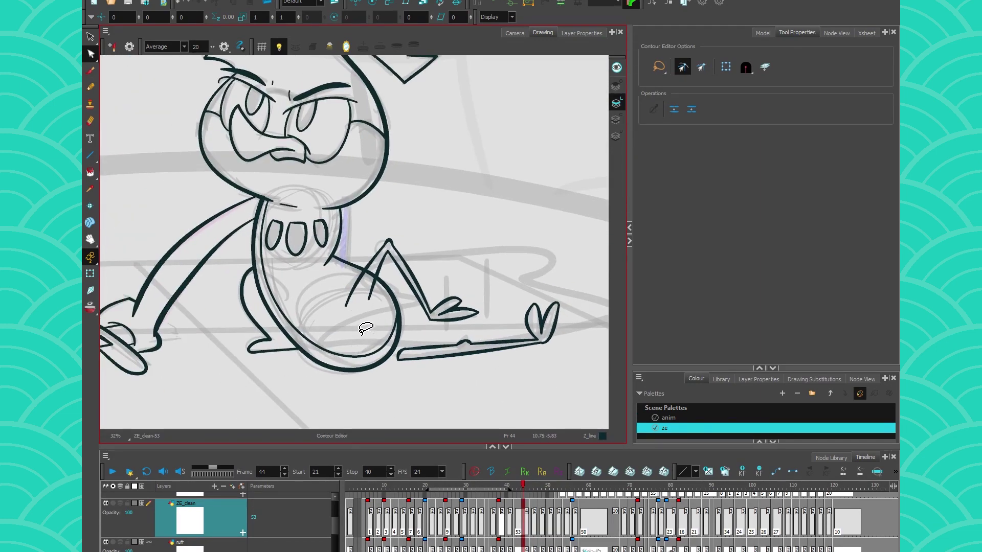
mouse_move(235, 333)
left_mouse_down()
mouse_move(286, 368)
mouse_move(302, 397)
mouse_move(488, 373)
mouse_move(298, 368)
mouse_move(278, 317)
left_mouse_up()
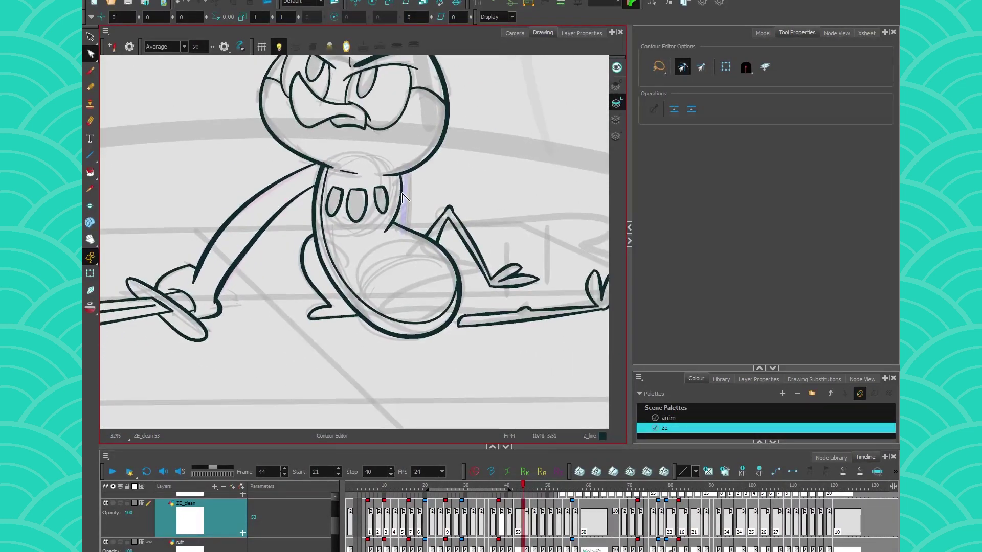
Ink the long line behind the neck with the Pencil tool, redrawing the stroke to follow the rough
left_click(90, 87)
left_click_drag(407, 157, 392, 252)
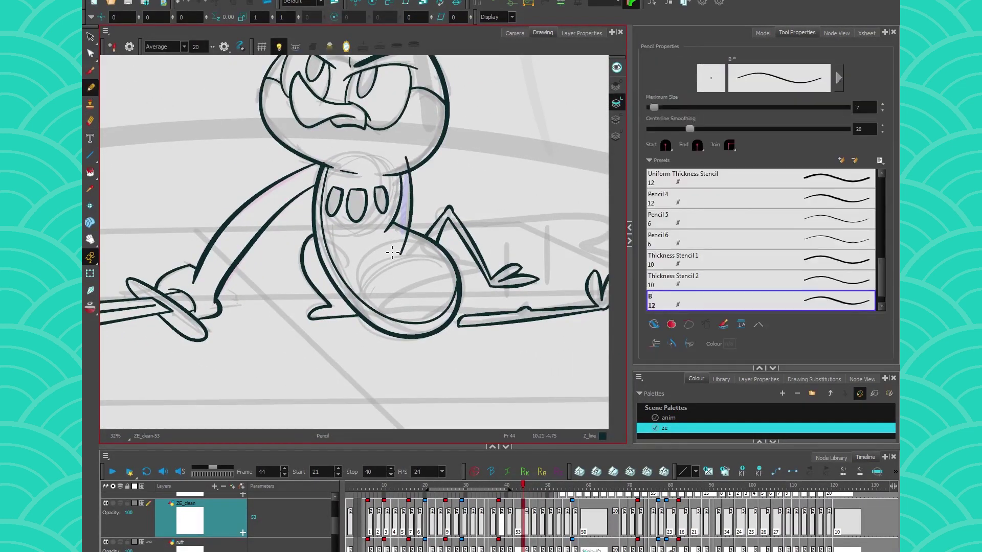
key("ctrl+z")
left_click_drag(409, 169, 401, 256)
key("ctrl+z")
left_click_drag(410, 151, 397, 271)
key("ctrl+z")
Ink the curved line bridging the two eyes above the beak with the Pencil tool, redrawing the first attempt
key("space")
mouse_move(284, 230)
left_mouse_down()
mouse_move(355, 374)
mouse_move(355, 358)
mouse_move(339, 348)
left_mouse_up()
scroll(401, 174, "up", 4)
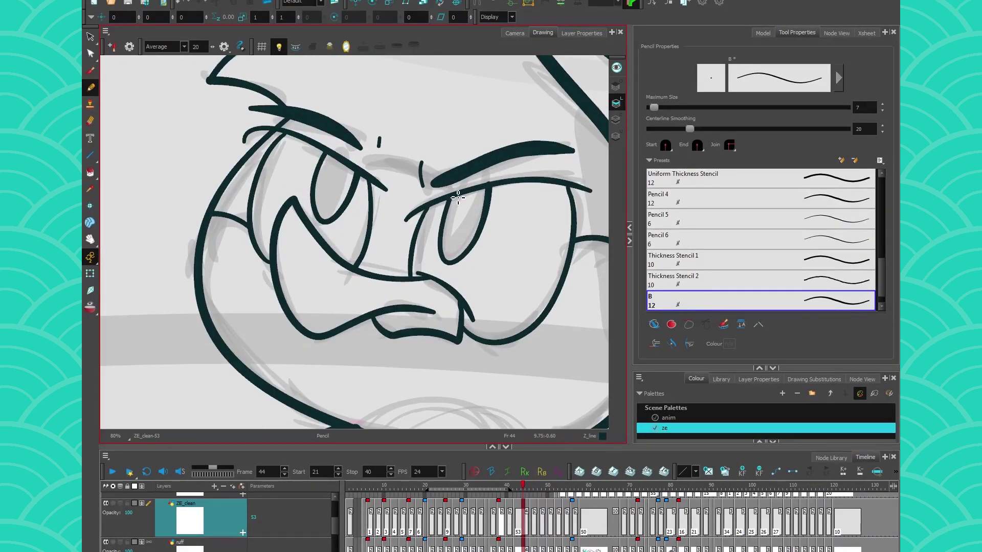
left_click_drag(445, 169, 366, 155)
key("ctrl+z")
left_click_drag(419, 166, 353, 174)
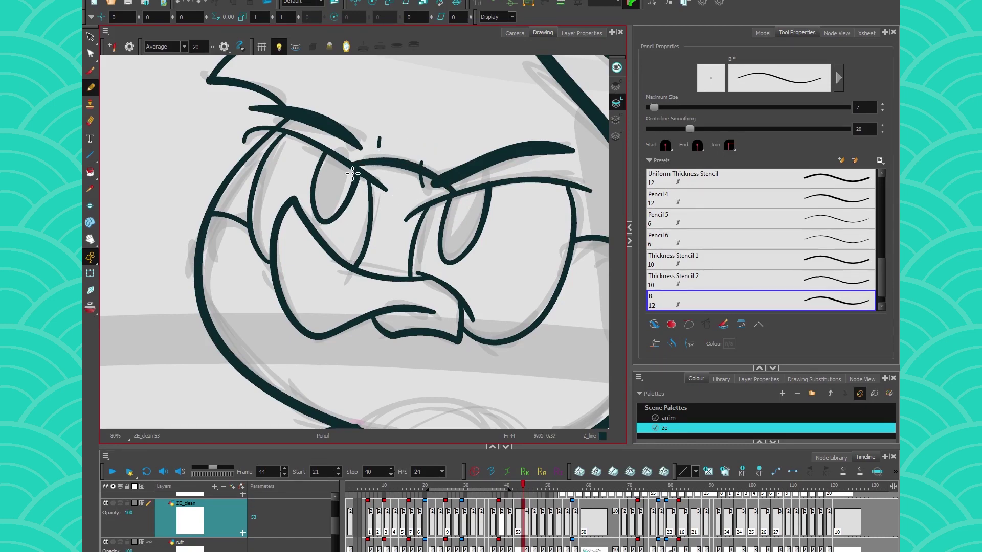
scroll(249, 154, "down", 4)
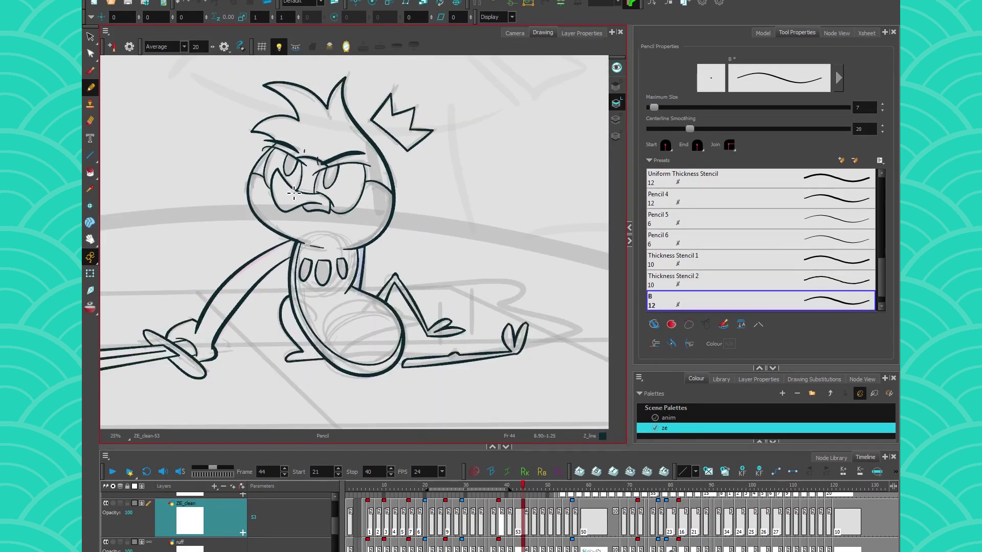
Draw a few test strokes with the Pencil tool in the empty area beside the character and delete them
mouse_move(203, 277)
left_mouse_down()
mouse_move(281, 277)
mouse_move(269, 306)
mouse_move(214, 265)
mouse_move(383, 309)
left_mouse_up()
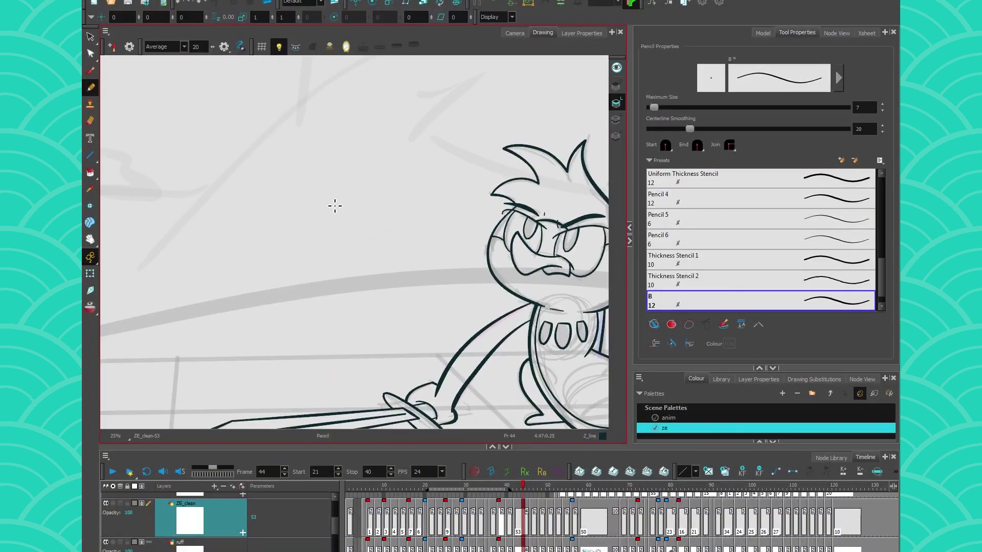
mouse_move(382, 260)
left_mouse_down()
mouse_move(361, 136)
mouse_move(281, 261)
mouse_move(289, 263)
left_mouse_up()
key("ctrl+z")
mouse_move(310, 137)
left_mouse_down()
mouse_move(344, 166)
mouse_move(235, 296)
left_mouse_up()
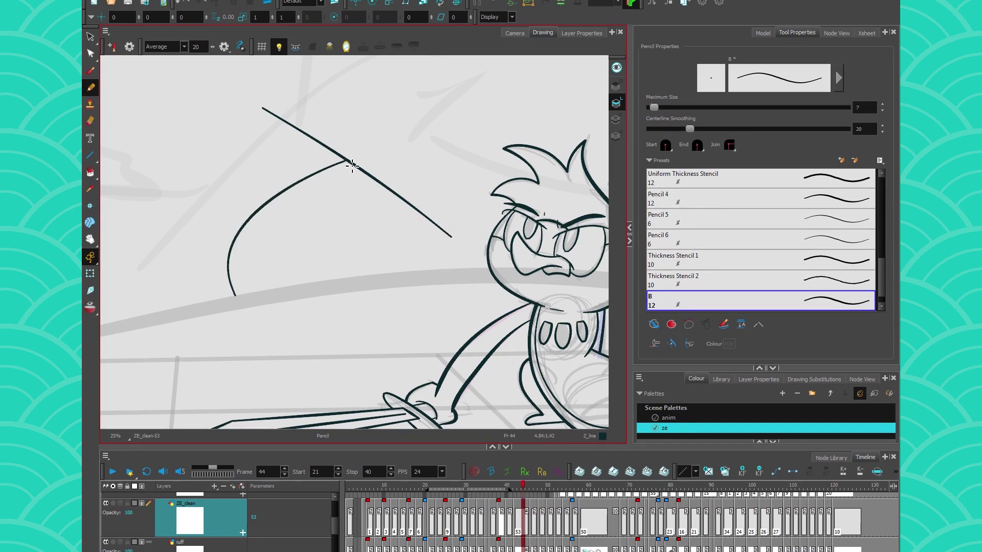
key("ctrl+a")
key("Escape")
left_click(90, 37)
mouse_move(267, 113)
left_mouse_down()
mouse_move(373, 212)
mouse_move(272, 230)
left_mouse_up()
key("Delete")
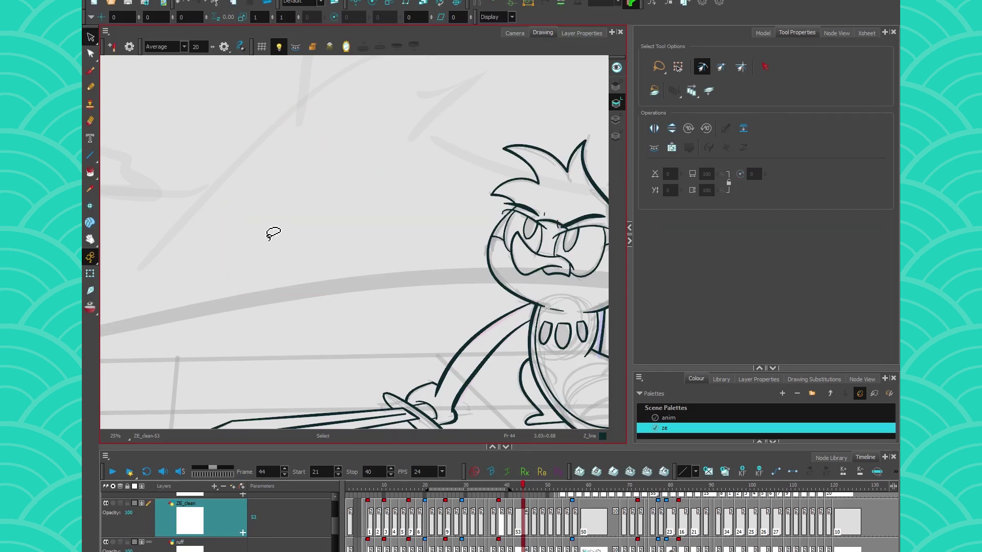
Try a test stroke with the Line tool in the empty area beside the character
left_click(91, 156)
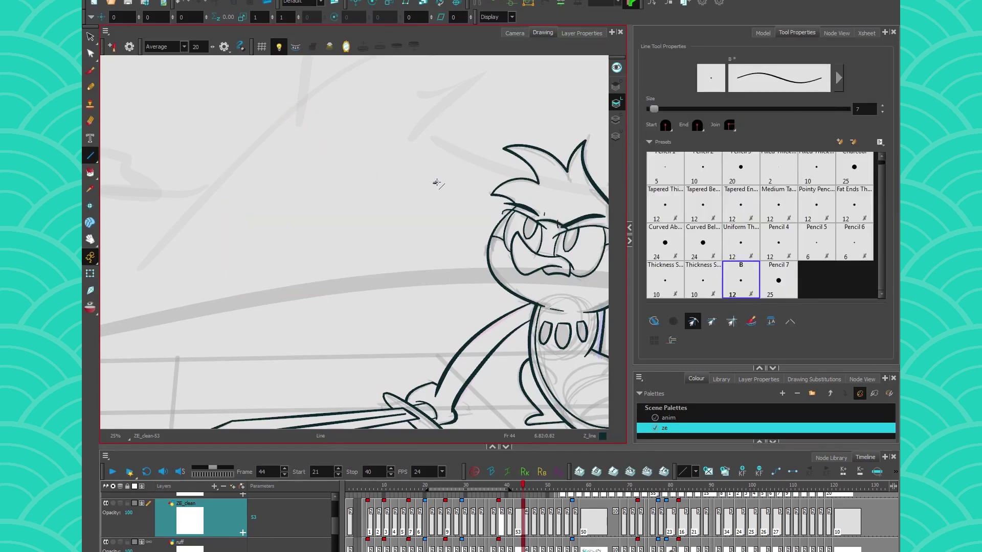
mouse_move(385, 163)
left_mouse_down()
mouse_move(322, 169)
mouse_move(289, 203)
mouse_move(386, 323)
mouse_move(276, 147)
mouse_move(236, 238)
mouse_move(254, 195)
mouse_move(259, 87)
mouse_move(332, 340)
mouse_move(287, 70)
mouse_move(352, 374)
mouse_move(324, 155)
mouse_move(340, 376)
left_mouse_up()
key("ctrl+z")
Go to frame 46 and outline the pointed crown over the rough with the Line tool
mouse_move(415, 247)
left_mouse_down()
mouse_move(197, 160)
mouse_move(513, 345)
mouse_move(332, 292)
mouse_move(322, 278)
left_mouse_up()
key("period")
key("period")
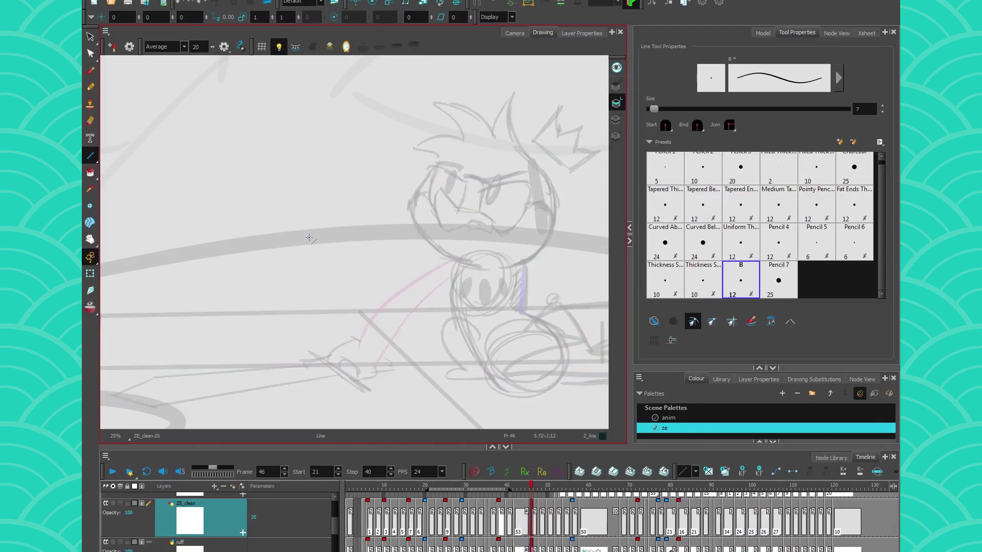
scroll(440, 249, "up", 3)
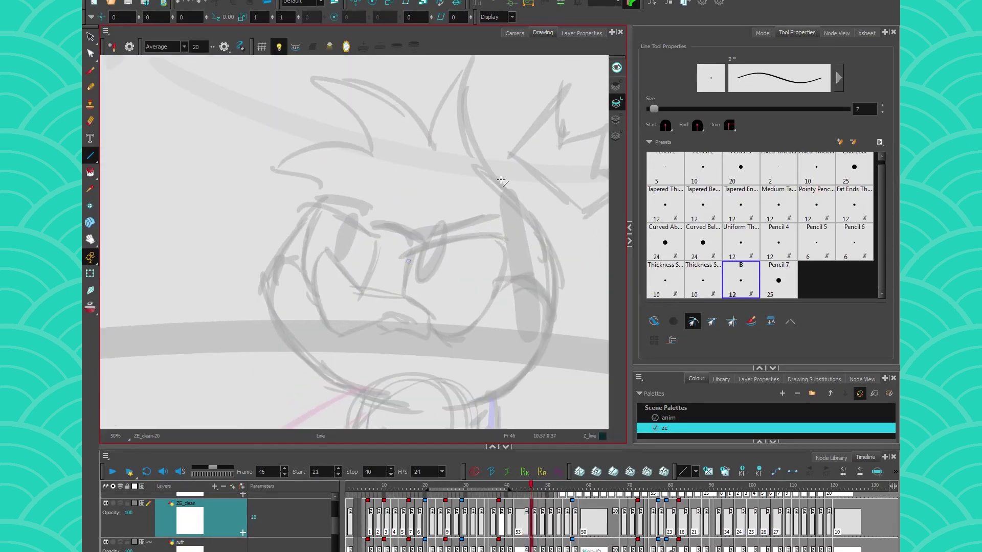
left_click_drag(541, 207, 452, 245)
left_click_drag(424, 190, 484, 244)
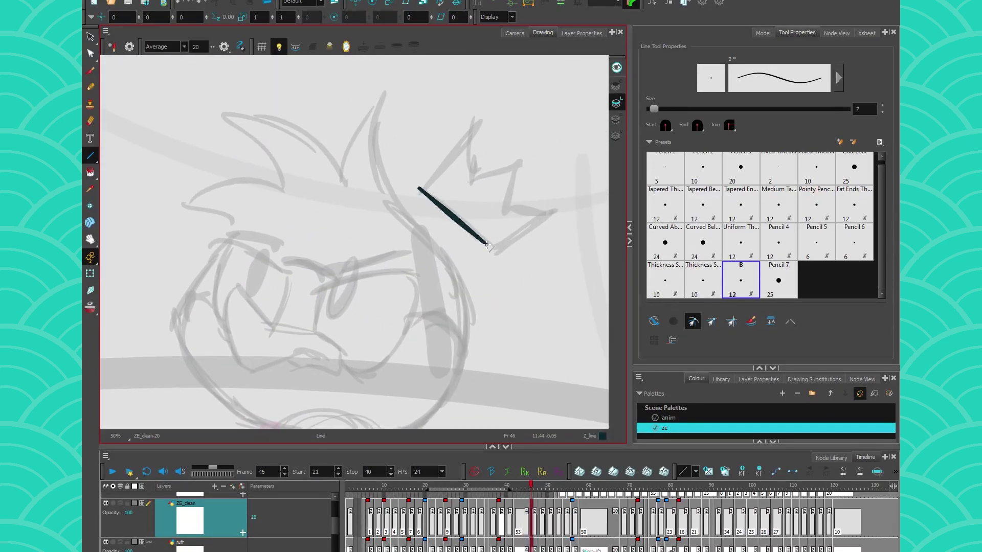
mouse_move(432, 166)
left_mouse_down()
mouse_move(481, 114)
mouse_move(469, 181)
left_mouse_up()
left_click_drag(469, 182, 527, 151)
mouse_move(527, 152)
left_mouse_down()
mouse_move(509, 217)
mouse_move(561, 208)
mouse_move(499, 256)
left_mouse_up()
Draw the two upper hair spikes with curved strokes using the Line tool
left_click_drag(352, 260, 450, 283)
mouse_move(486, 117)
left_mouse_down()
mouse_move(474, 210)
mouse_move(462, 146)
mouse_move(446, 212)
mouse_move(433, 167)
left_mouse_up()
key("ctrl")
mouse_move(446, 209)
left_mouse_down()
mouse_move(318, 139)
mouse_move(355, 127)
mouse_move(335, 124)
left_mouse_up()
left_click_drag(378, 205, 376, 177)
Draw the lower front hair spike with curved lines meeting the top of the forehead
key("alt+s")
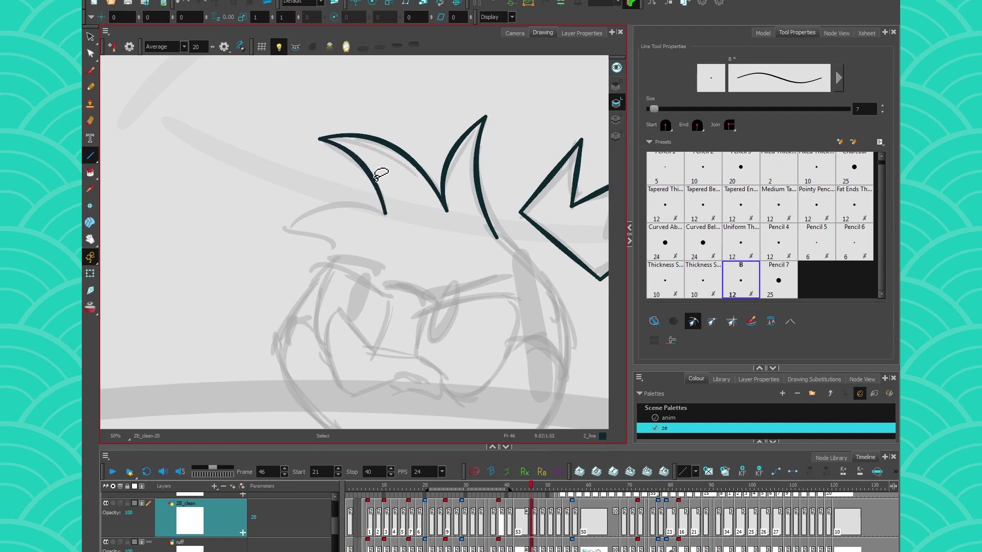
left_click_drag(278, 229, 316, 186)
left_click_drag(307, 231, 344, 253)
left_click_drag(317, 242, 328, 229)
mouse_move(285, 310)
left_mouse_down()
mouse_move(272, 162)
mouse_move(269, 203)
left_mouse_up()
Outline the front and back of the head with Line tool strokes bent to follow the rough
mouse_move(328, 146)
left_mouse_down()
mouse_move(261, 245)
mouse_move(266, 259)
left_mouse_up()
left_click_drag(290, 209, 259, 223)
mouse_move(266, 259)
left_mouse_down()
mouse_move(360, 349)
mouse_move(396, 353)
left_mouse_up()
left_click_drag(333, 308, 291, 341)
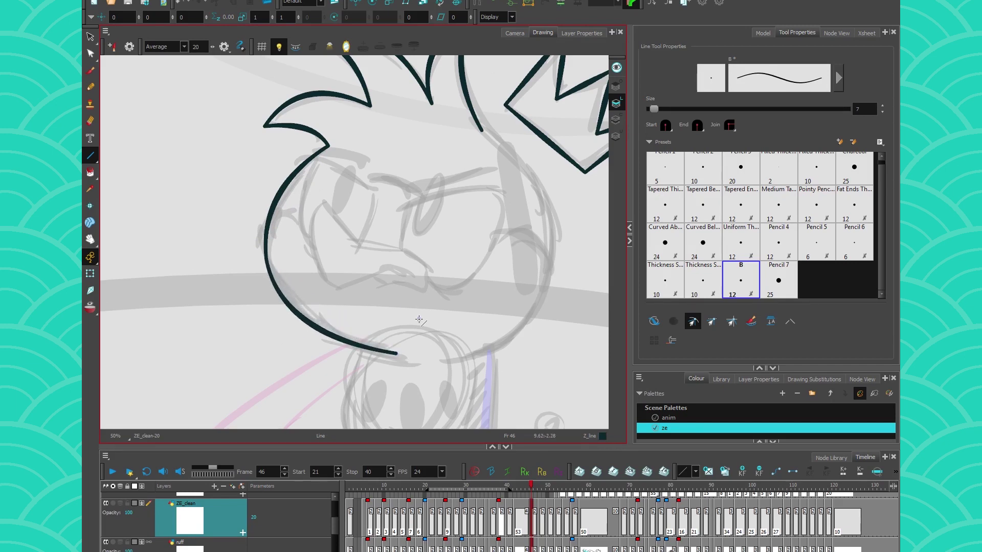
mouse_move(475, 354)
left_mouse_down()
mouse_move(554, 240)
mouse_move(559, 276)
mouse_move(480, 130)
left_mouse_up()
left_click_drag(526, 154, 556, 169)
left_click_drag(287, 341, 287, 231)
mouse_move(412, 285)
left_mouse_down()
mouse_move(391, 236)
mouse_move(510, 300)
left_mouse_up()
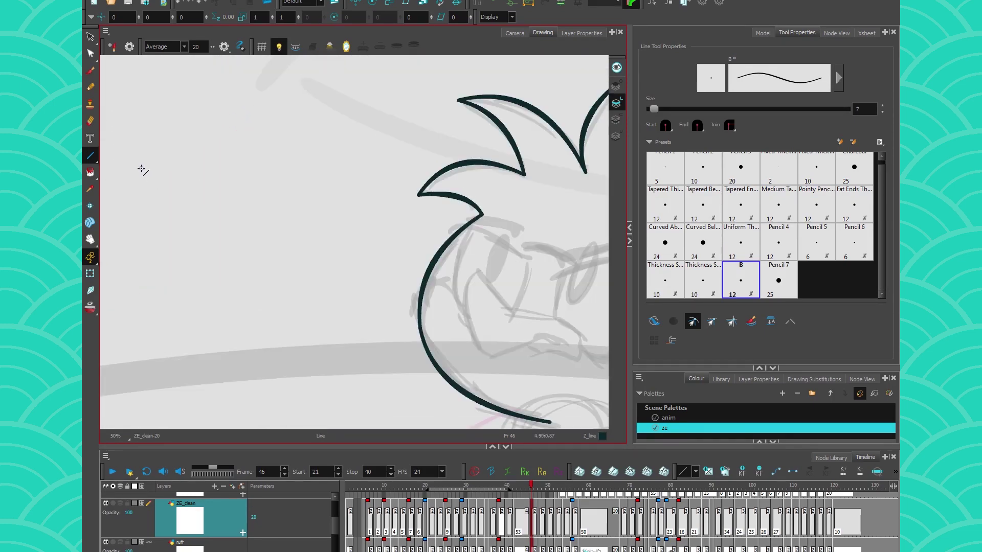
Draw a test line in the empty area in front of the head and bend it into a U-shaped curve
left_click_drag(205, 175, 364, 197)
mouse_move(253, 183)
left_mouse_down()
mouse_move(277, 101)
mouse_move(259, 259)
mouse_move(254, 195)
mouse_move(231, 356)
left_mouse_up()
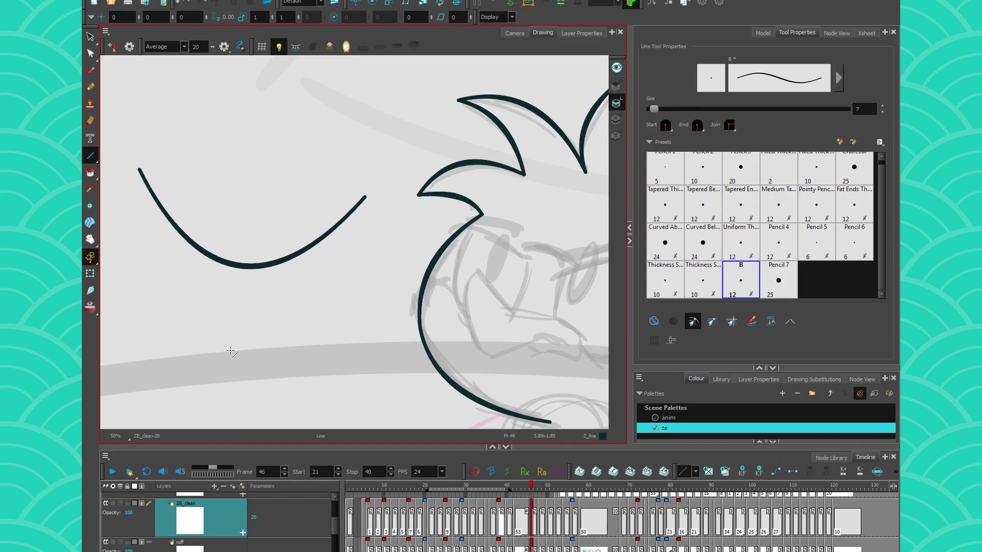